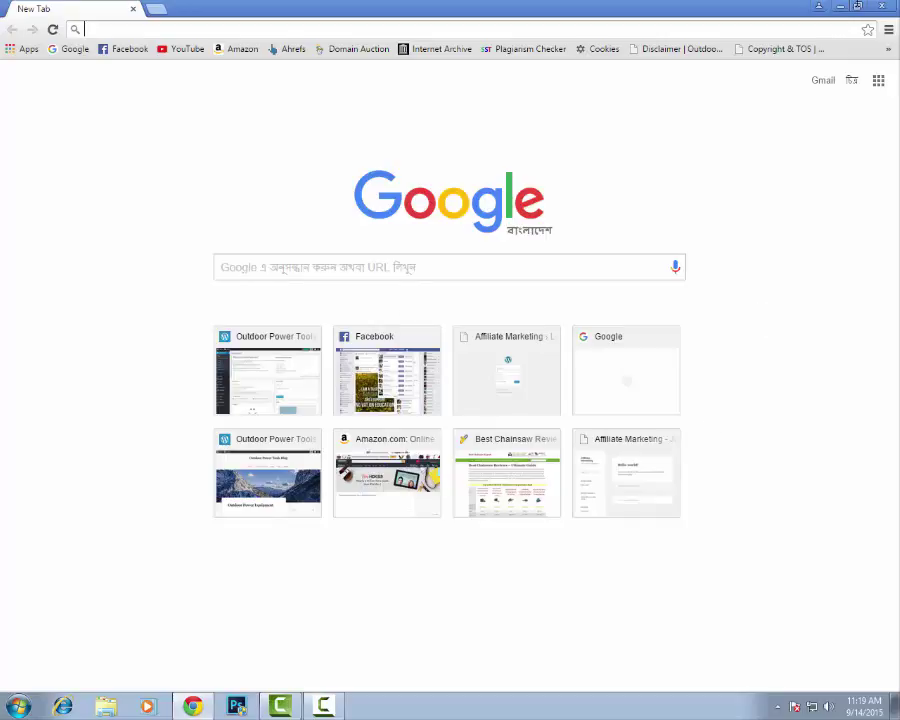
# Open the Competitive Analysis workbook from the desktop in Excel
pyautogui.click(842, 7)
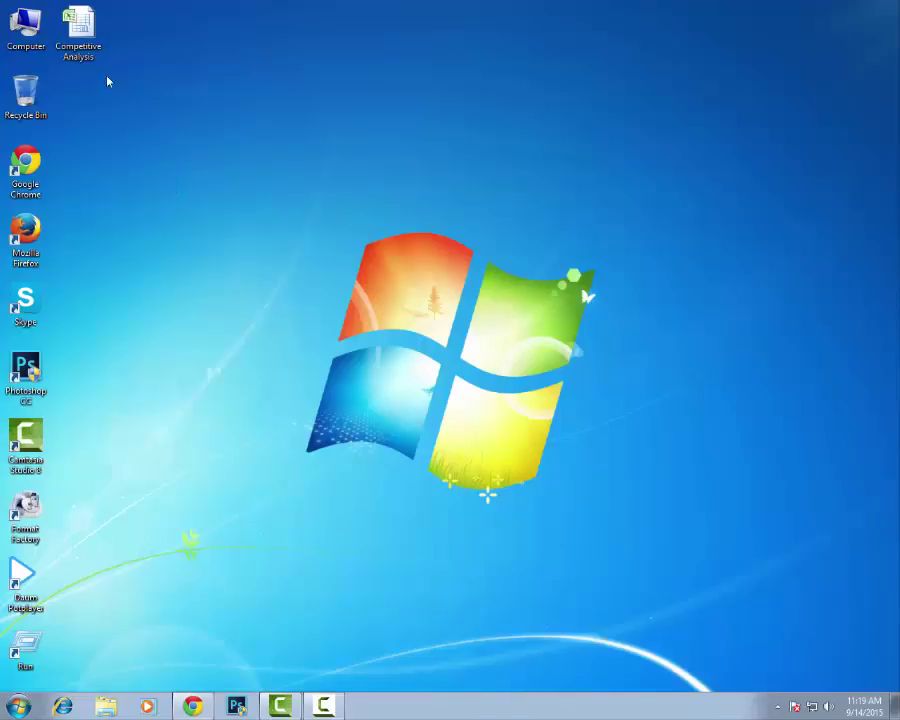
pyautogui.doubleClick(78, 30)
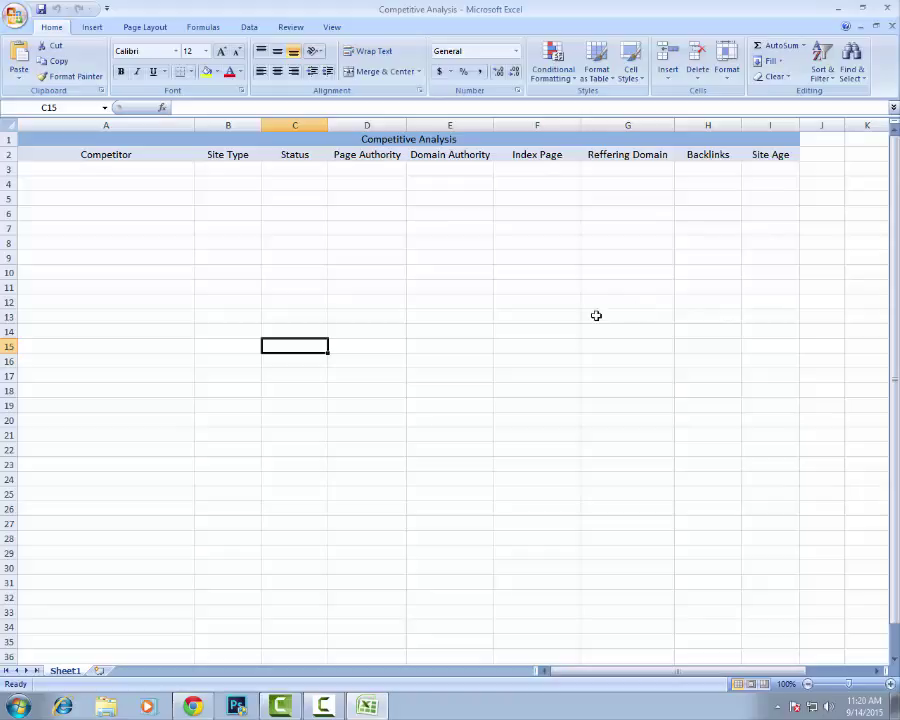
# Examine the empty Competitor, Site Type and Status columns of the Competitive Analysis sheet
pyautogui.click(100, 172)
pyautogui.click(124, 356)
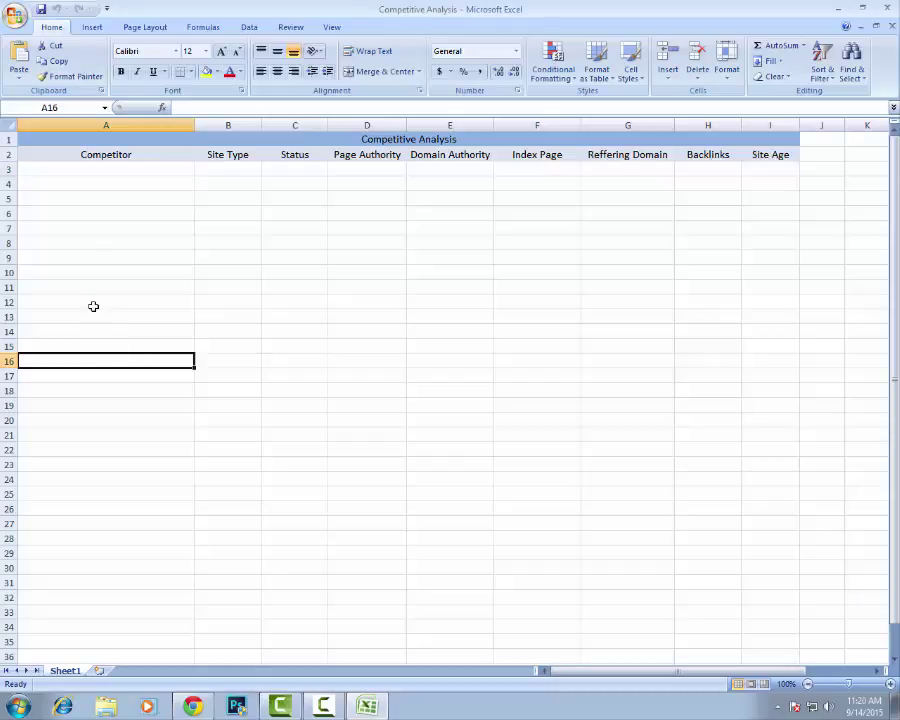
pyautogui.moveTo(92, 305); pyautogui.dragTo(110, 172)
pyautogui.click(246, 259)
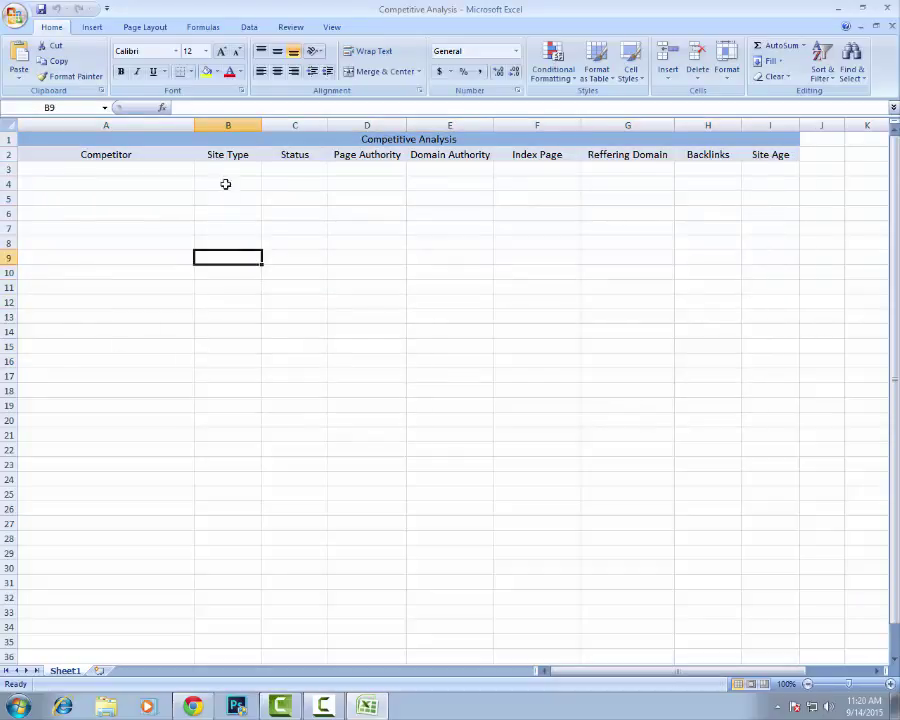
pyautogui.click(221, 172)
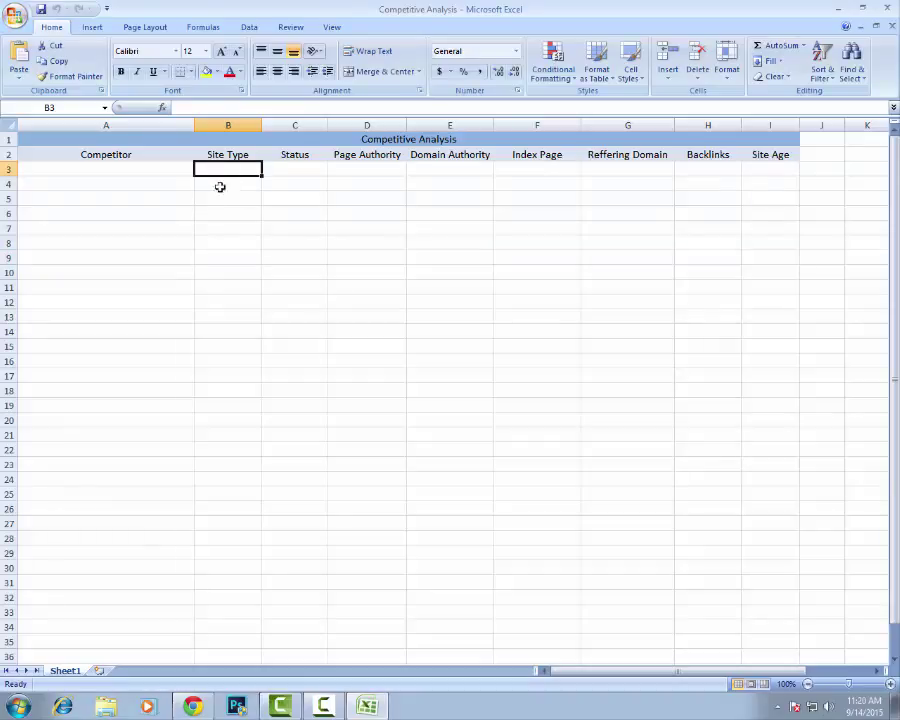
pyautogui.moveTo(221, 172); pyautogui.dragTo(209, 333)
pyautogui.click(209, 333)
pyautogui.click(294, 335)
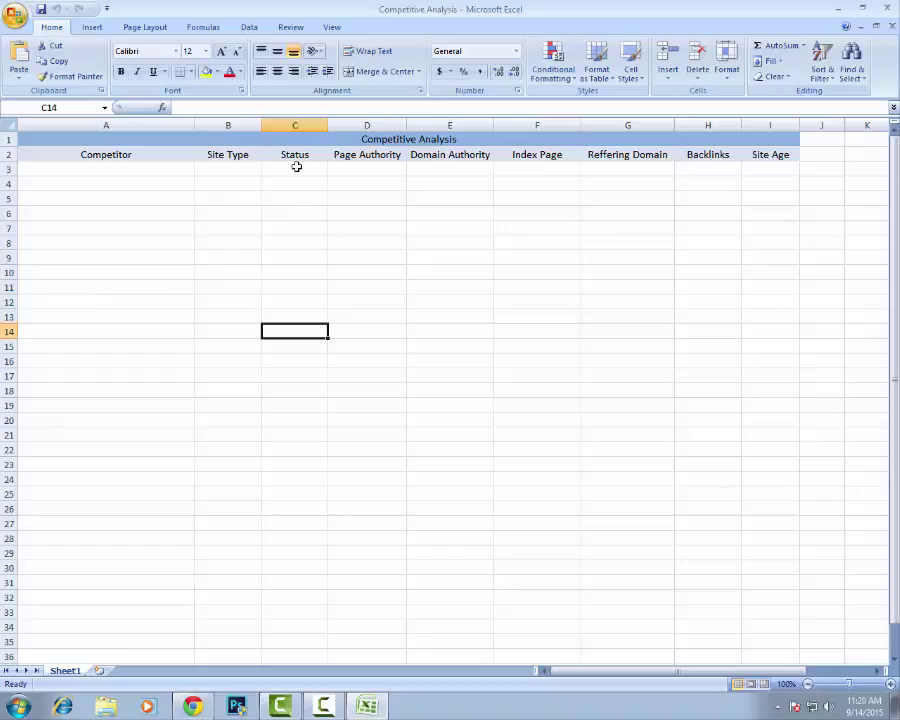
pyautogui.moveTo(295, 167); pyautogui.dragTo(287, 331)
pyautogui.click(287, 331)
# Examine the Page Authority, Domain Authority and Index Page columns of the sheet
pyautogui.moveTo(354, 169); pyautogui.dragTo(351, 309)
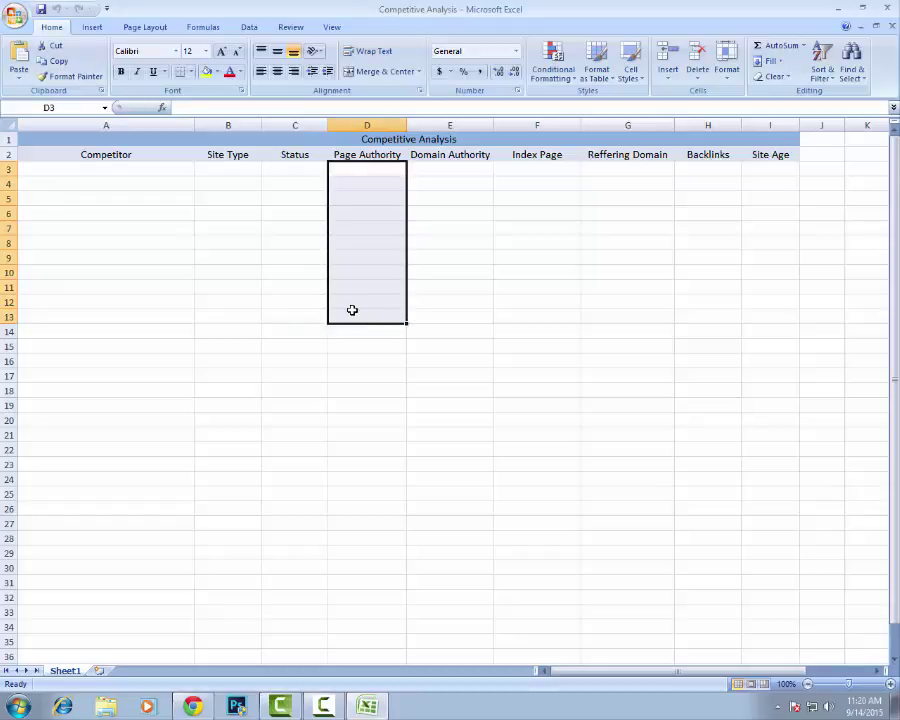
pyautogui.click(450, 316)
pyautogui.moveTo(450, 169); pyautogui.dragTo(397, 281)
pyautogui.click(460, 312)
pyautogui.click(368, 316)
pyautogui.click(440, 214)
pyautogui.click(420, 286)
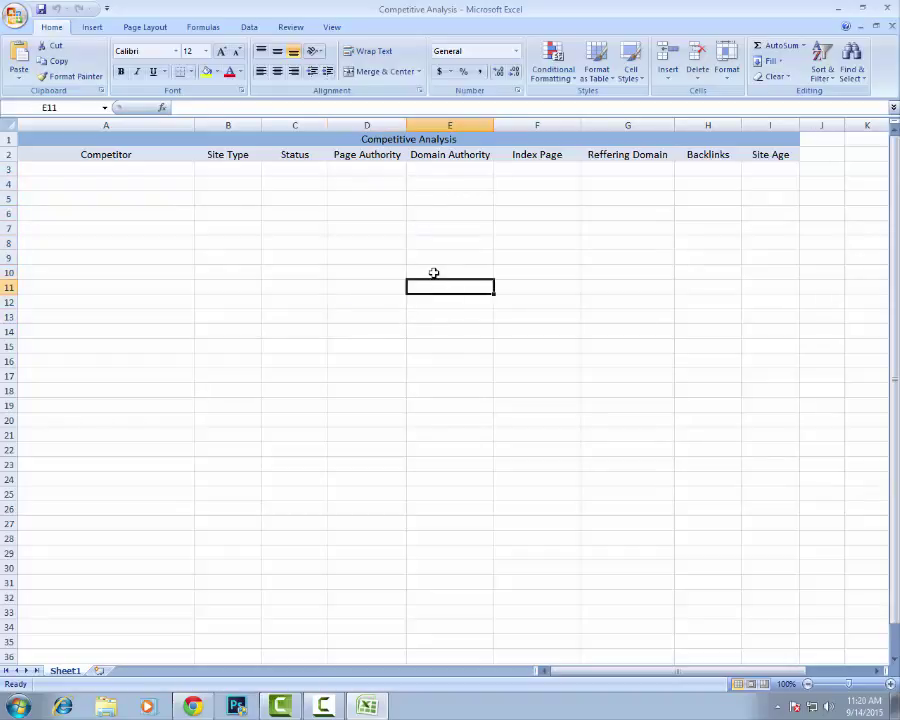
pyautogui.click(541, 168)
pyautogui.moveTo(541, 168); pyautogui.dragTo(528, 324)
pyautogui.click(516, 401)
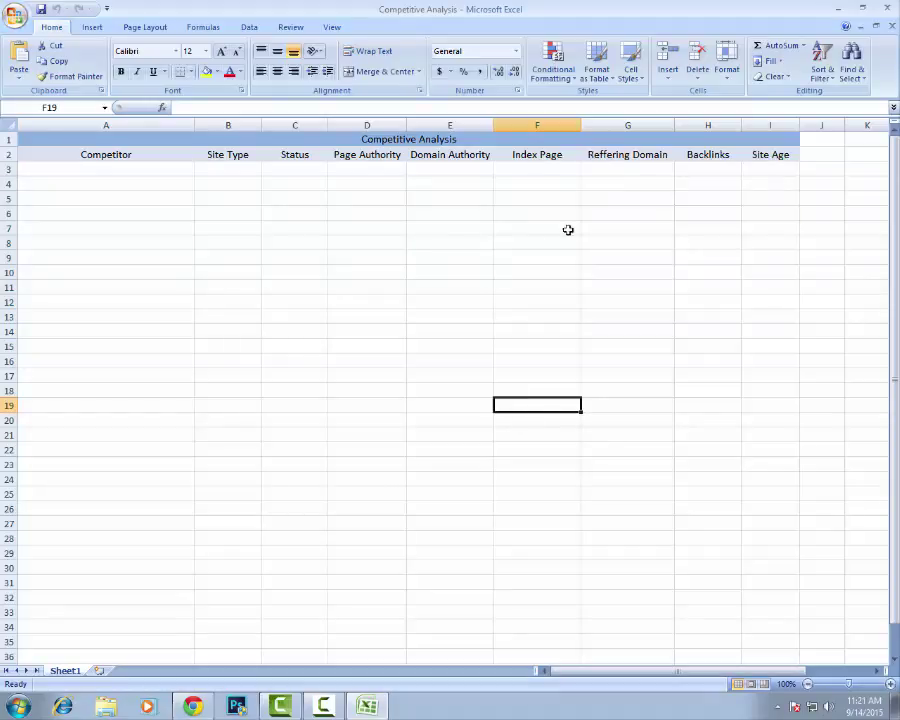
pyautogui.moveTo(528, 169); pyautogui.dragTo(529, 339)
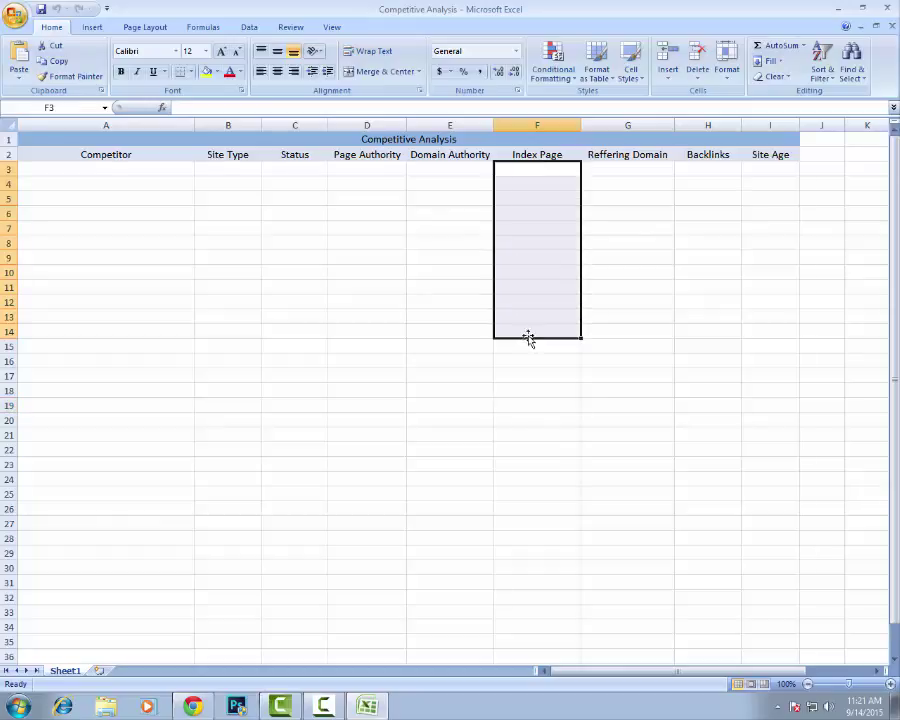
pyautogui.click(537, 301)
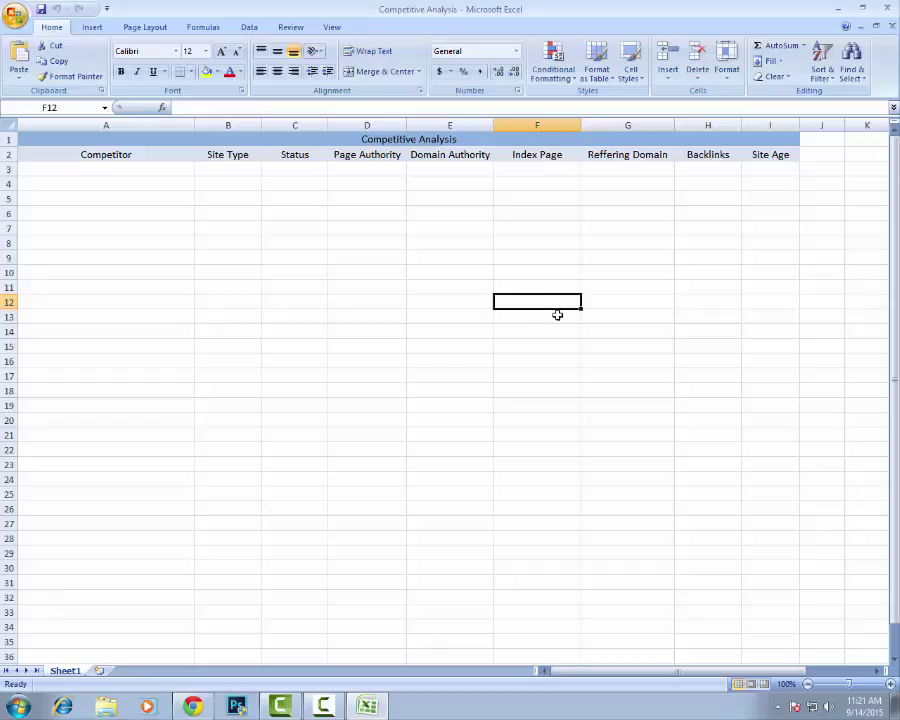
# Examine the Reffering Domain, Backlinks and Site Age columns of the sheet
pyautogui.moveTo(623, 168); pyautogui.dragTo(639, 309)
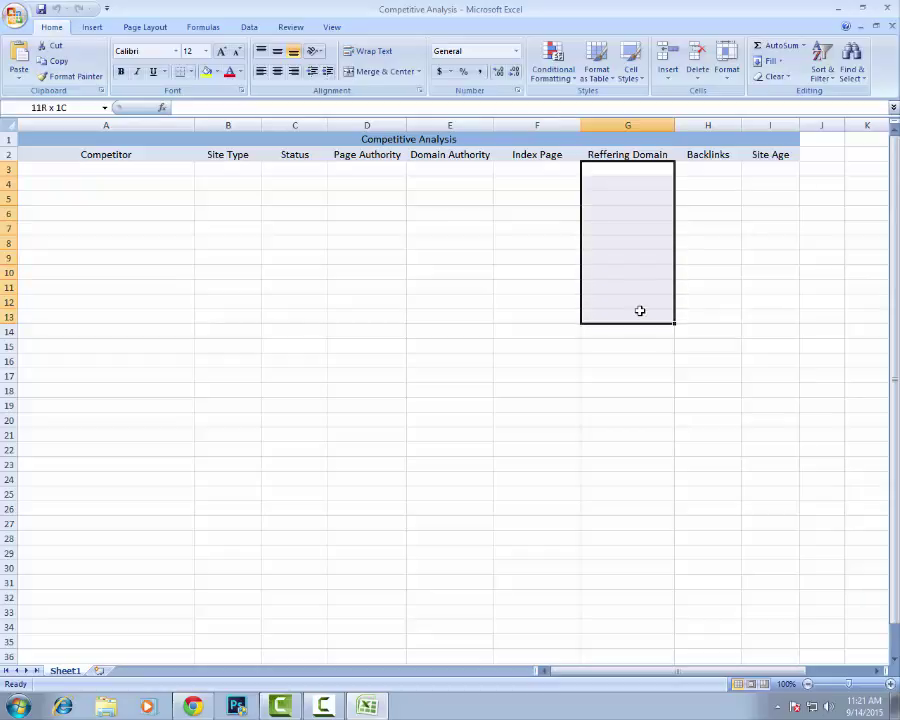
pyautogui.click(632, 304)
pyautogui.press('Down')
pyautogui.press('Down')
pyautogui.press('Down')
pyautogui.press('Down')
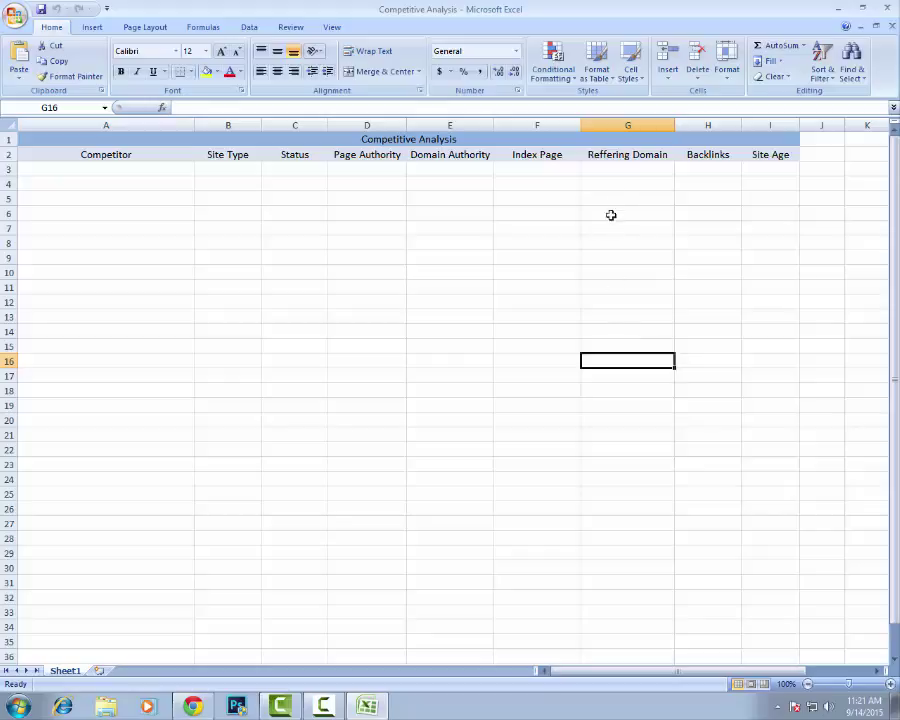
pyautogui.moveTo(609, 171); pyautogui.dragTo(616, 317)
pyautogui.click(619, 306)
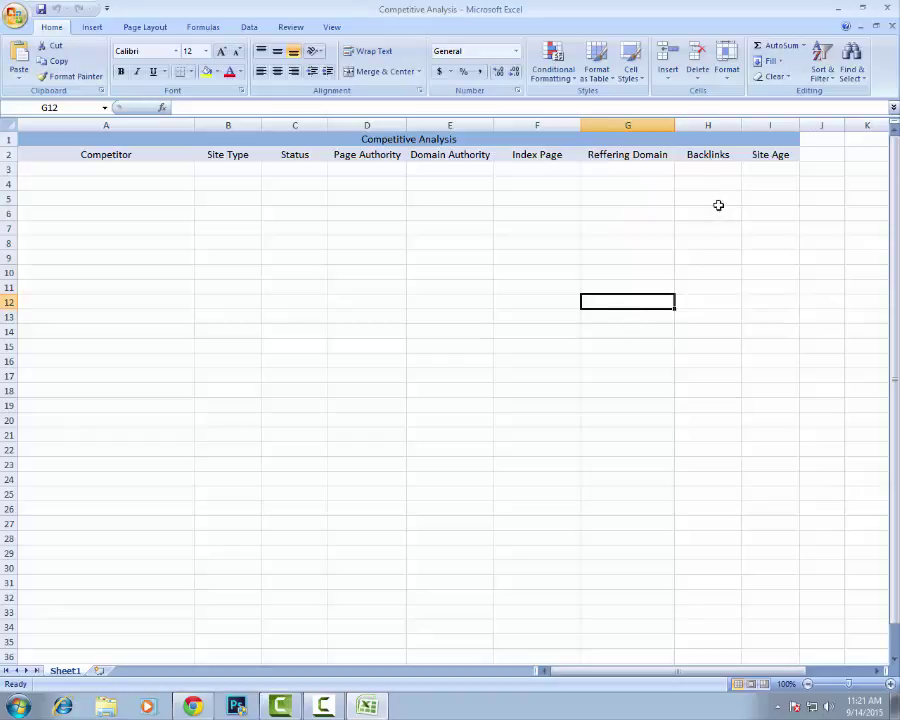
pyautogui.moveTo(699, 169); pyautogui.dragTo(708, 326)
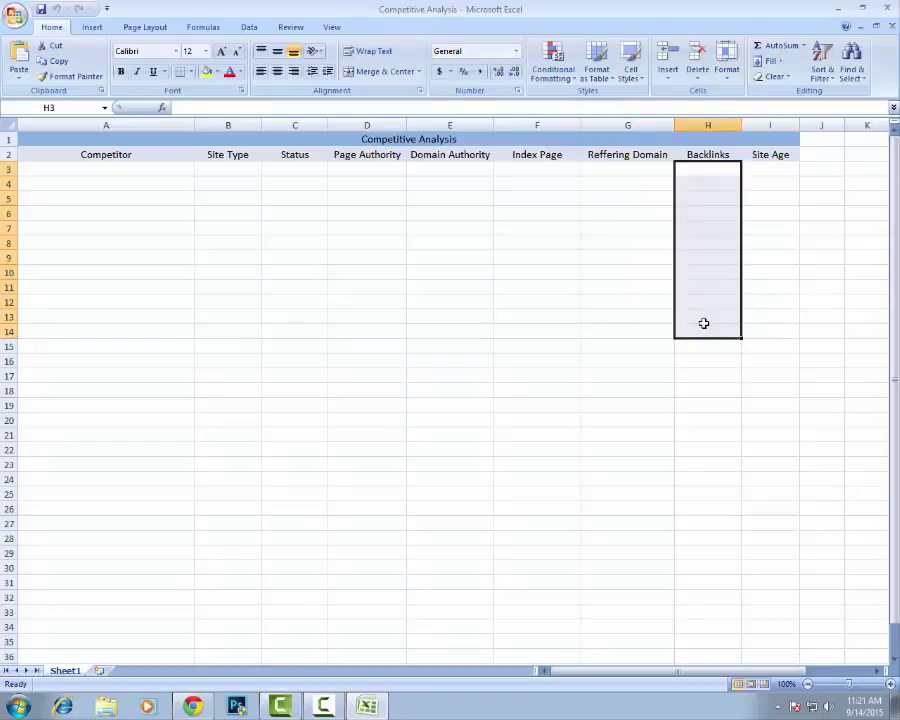
pyautogui.click(717, 403)
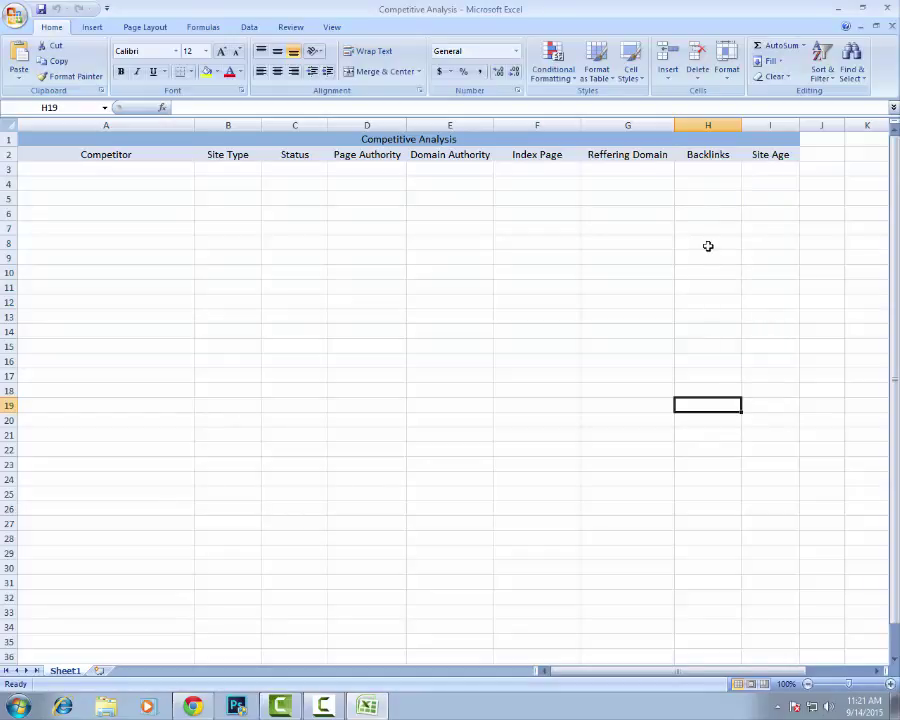
pyautogui.moveTo(707, 169); pyautogui.dragTo(734, 308)
pyautogui.click(720, 298)
pyautogui.click(714, 350)
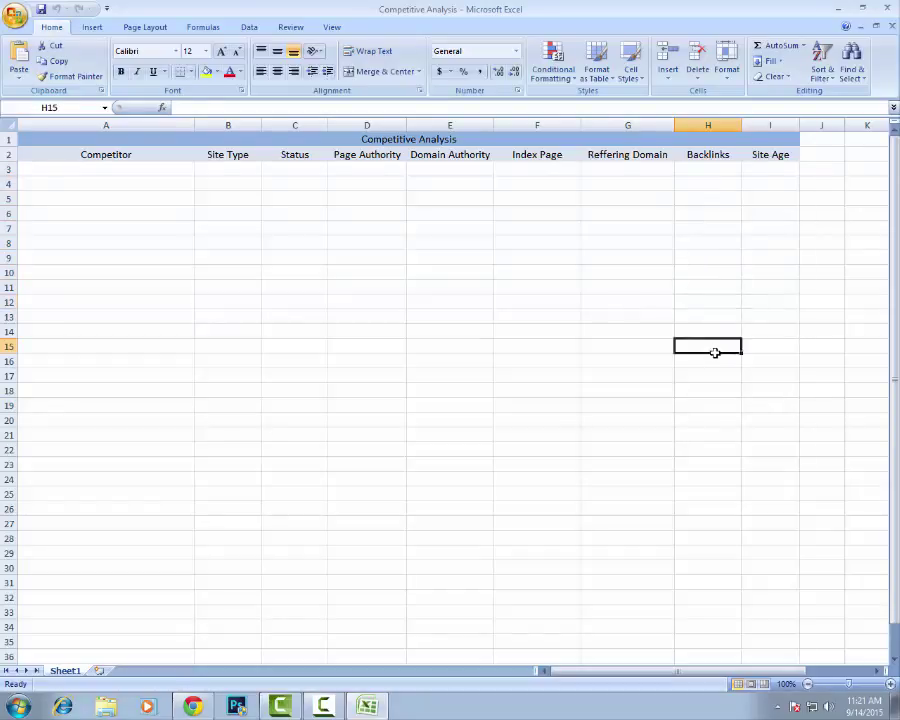
pyautogui.moveTo(785, 174); pyautogui.dragTo(777, 315)
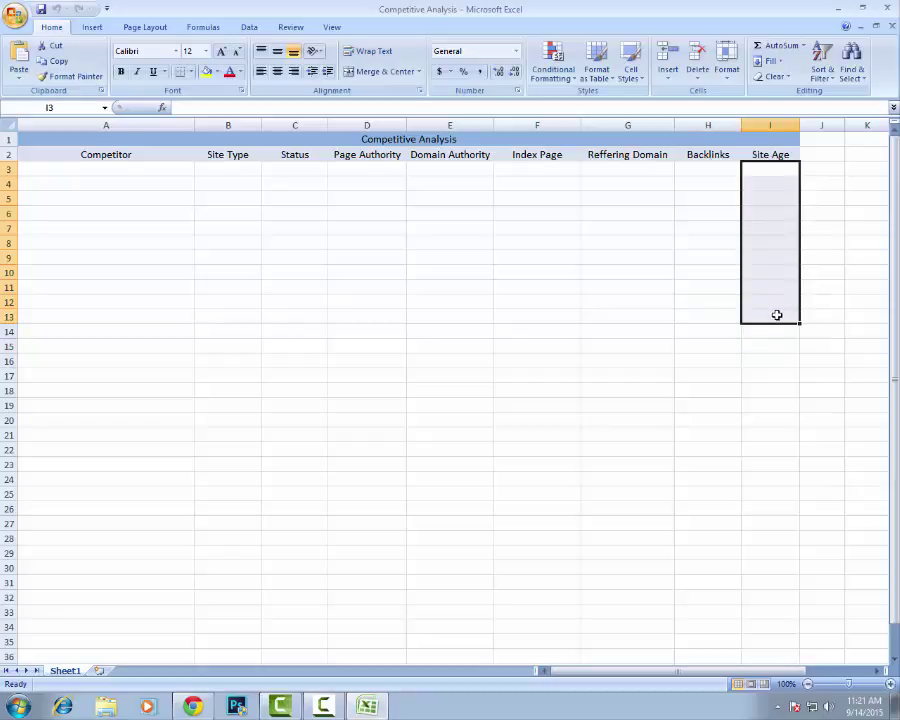
pyautogui.click(772, 374)
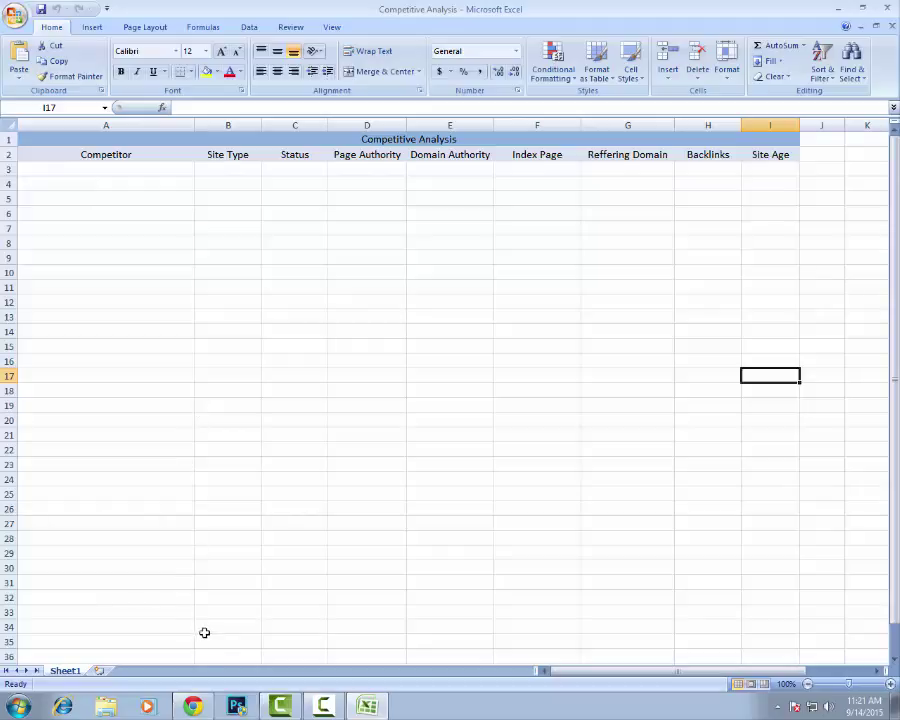
# Switch to Chrome and load google.com/ncr in a new incognito window
pyautogui.click(184, 704)
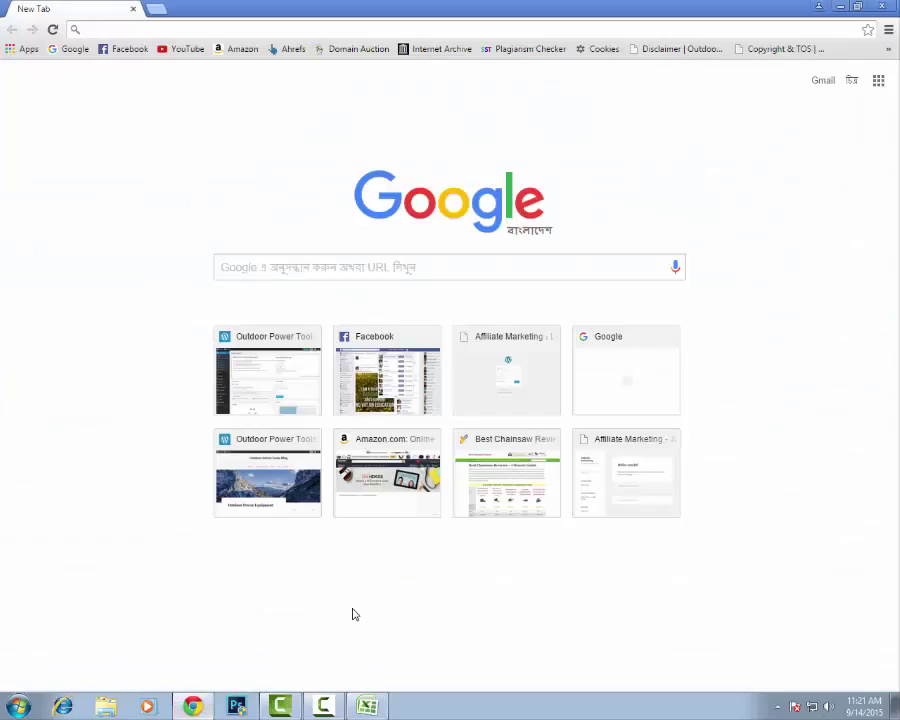
pyautogui.click(888, 32)
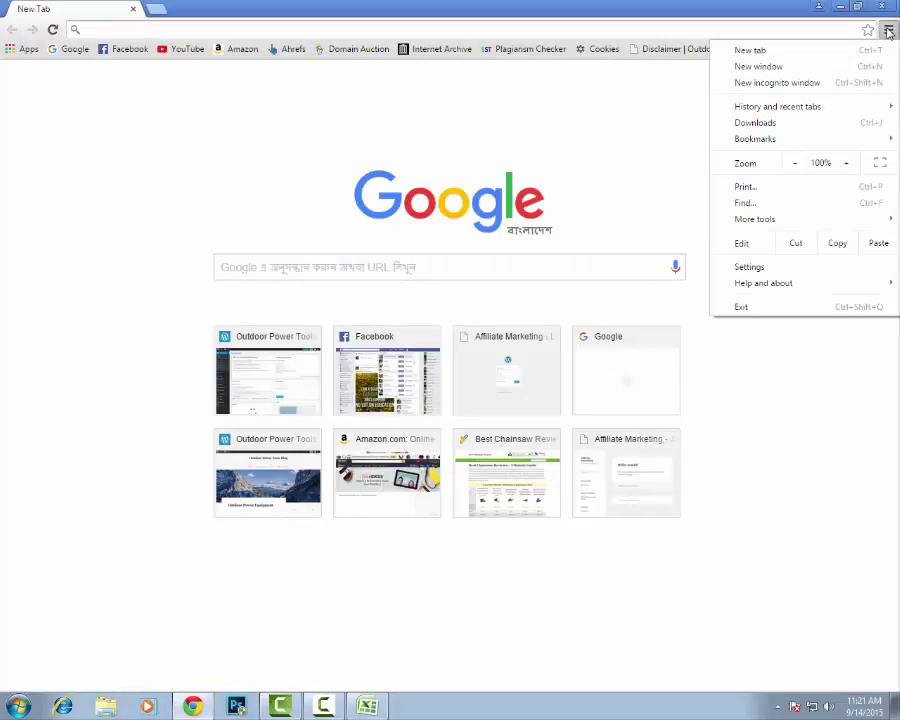
pyautogui.click(828, 90)
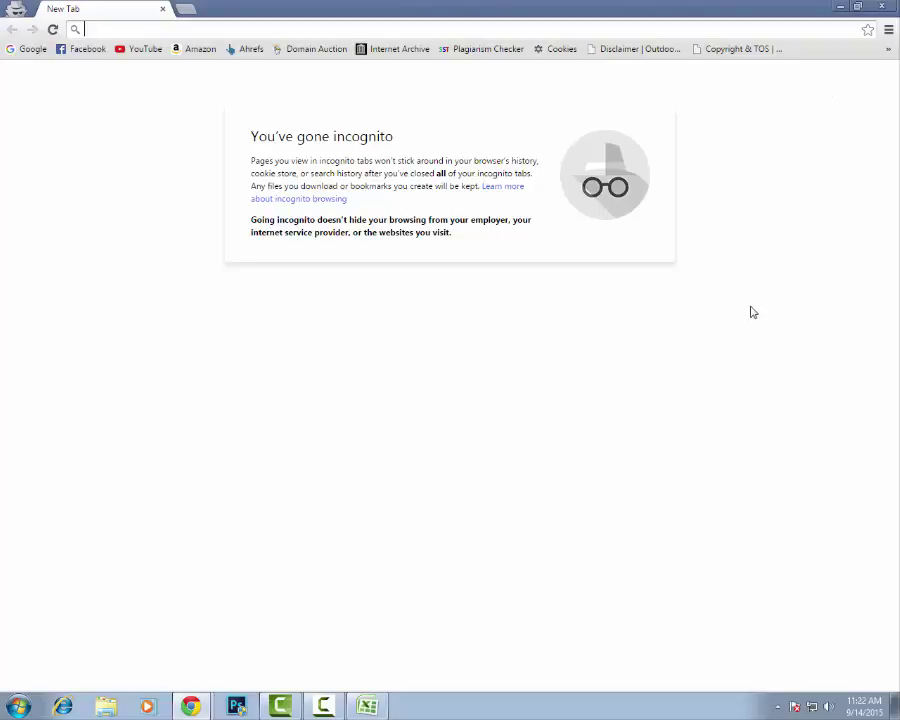
pyautogui.write('google.com')
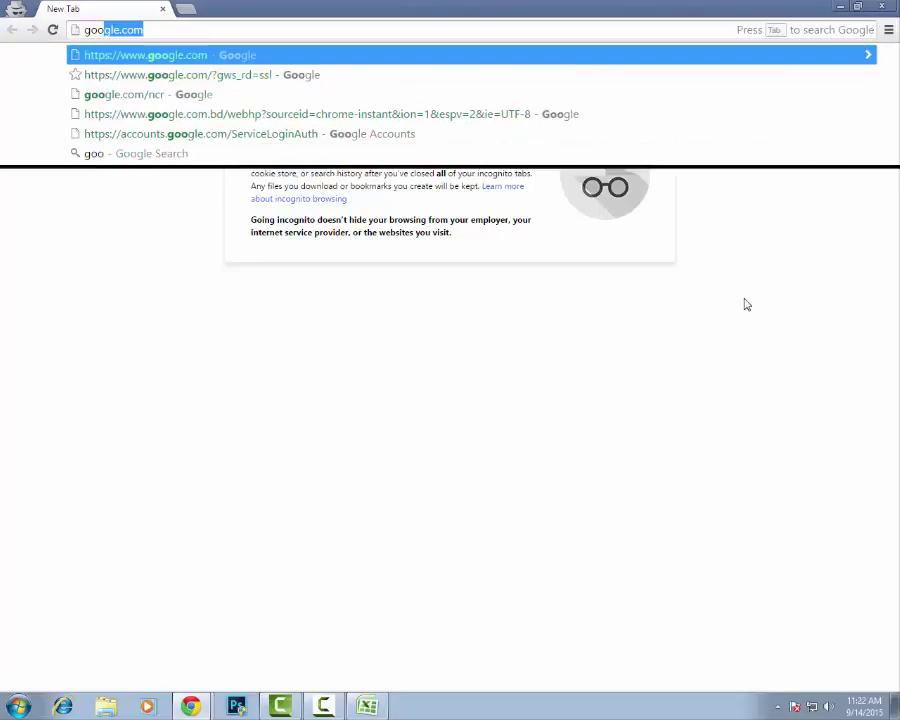
pyautogui.press('Right')
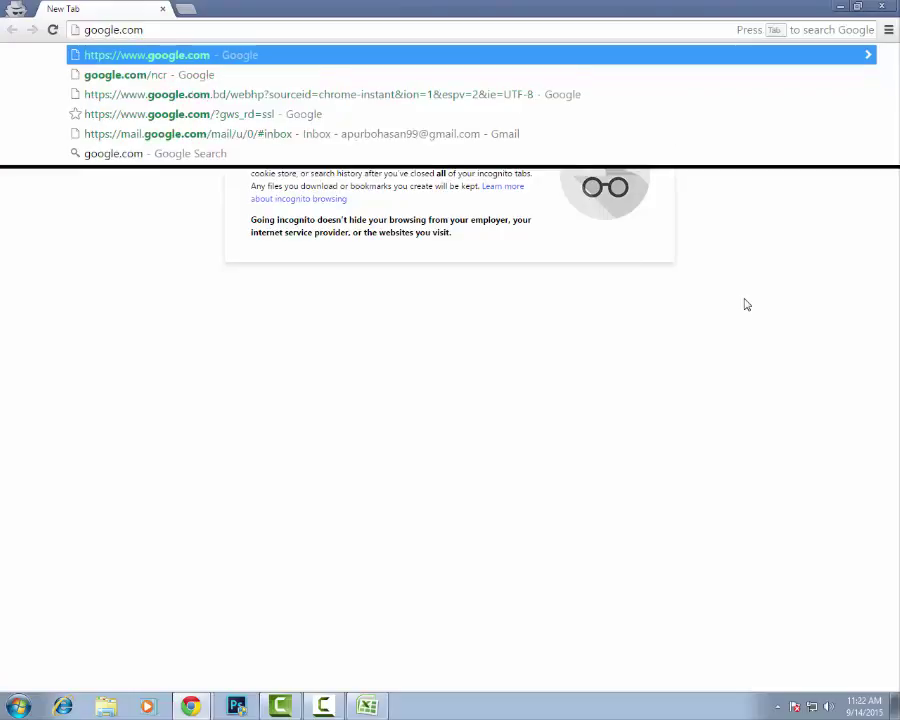
pyautogui.write('/ncr')
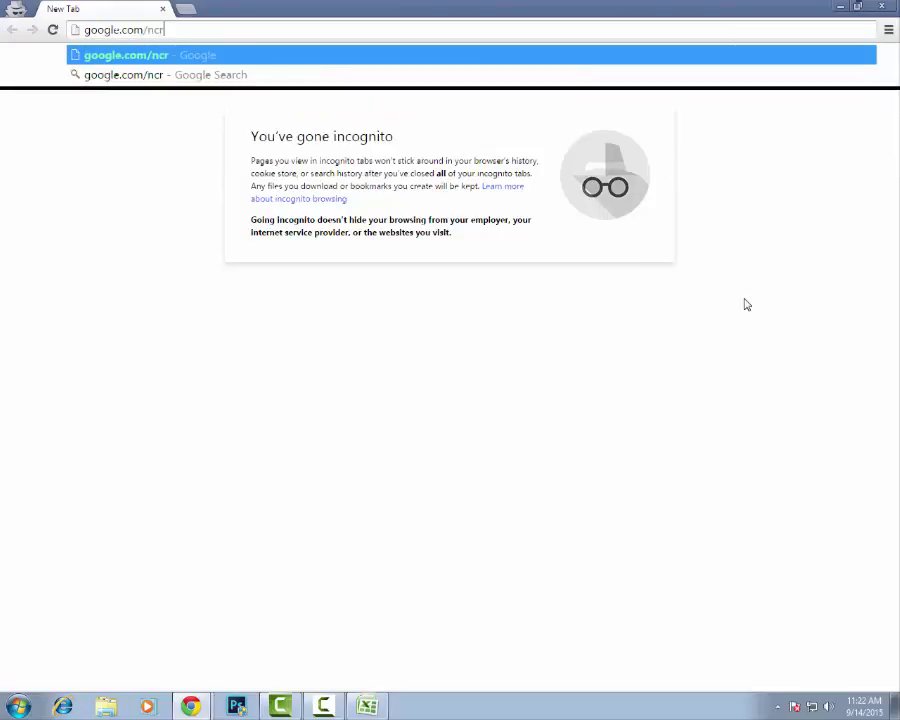
pyautogui.press('Return')
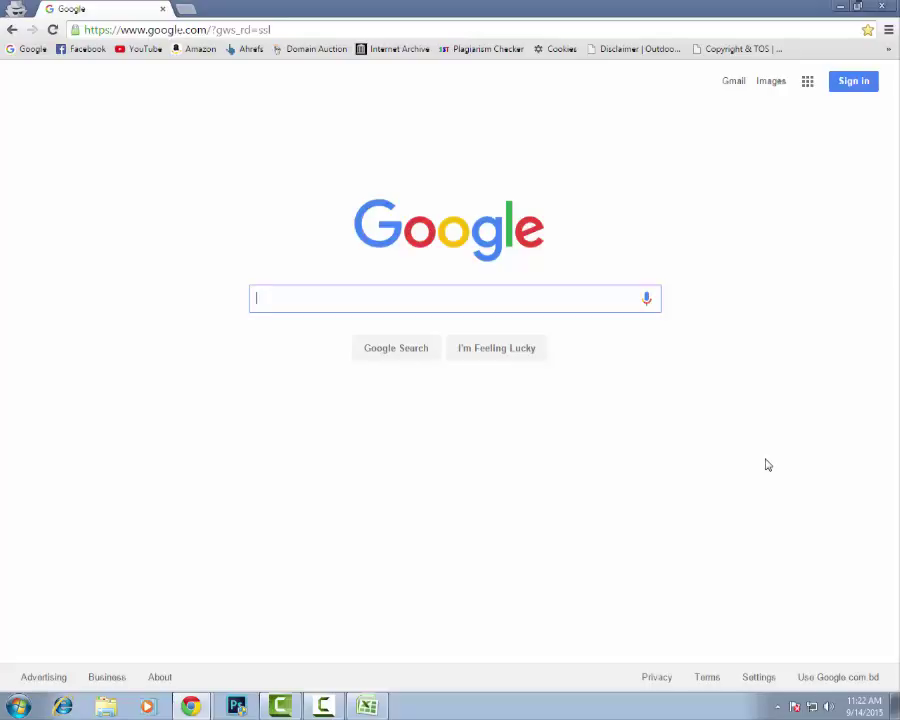
# Search Google for the exact phrase "best road bikes", enclosed in quotation marks
pyautogui.write('"')
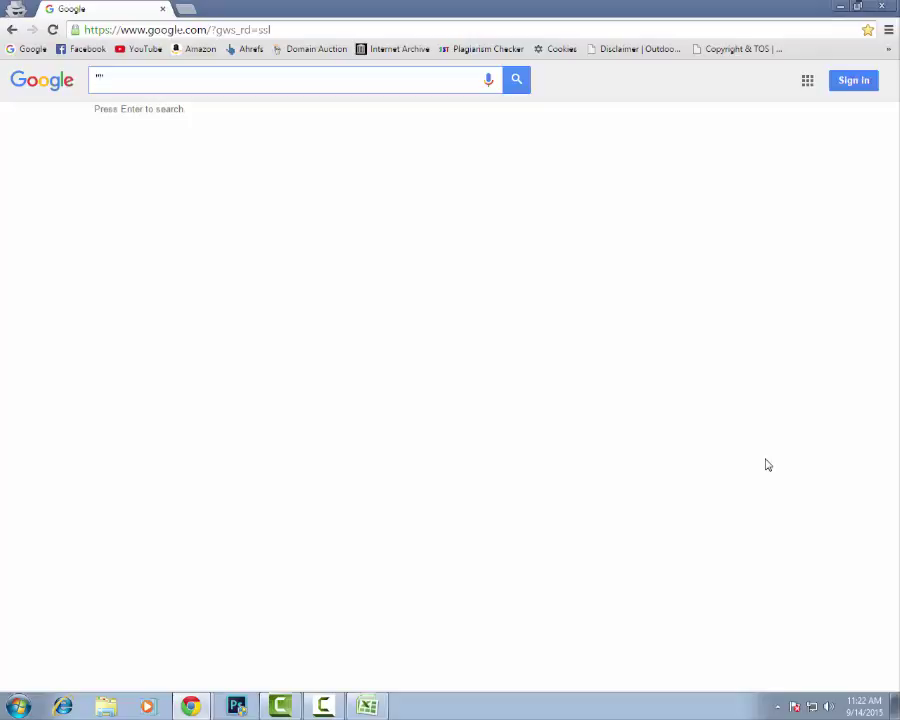
pyautogui.write('bes')
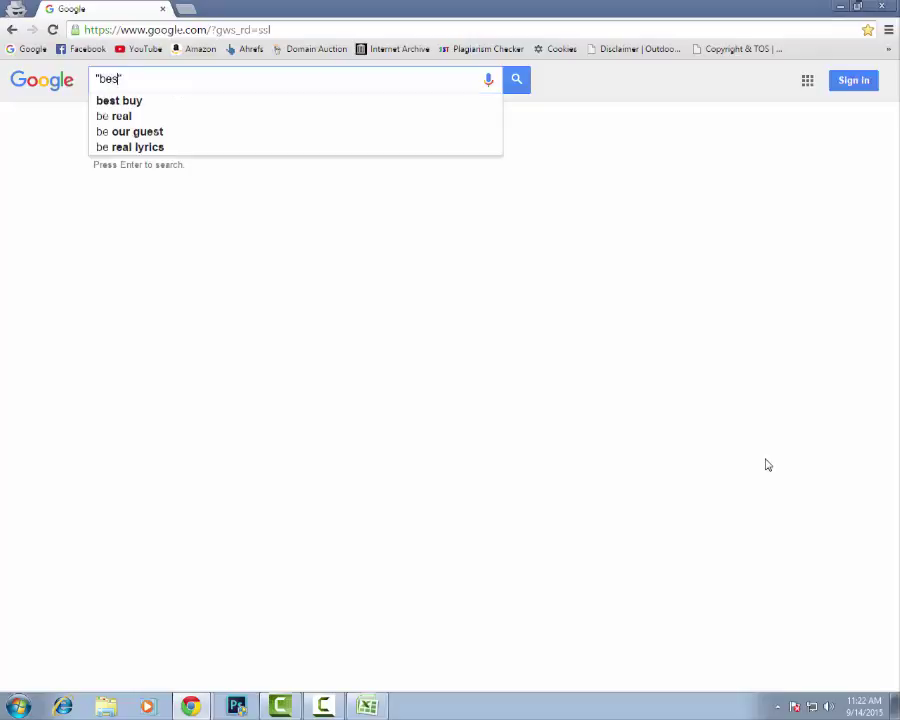
pyautogui.write('t roa')
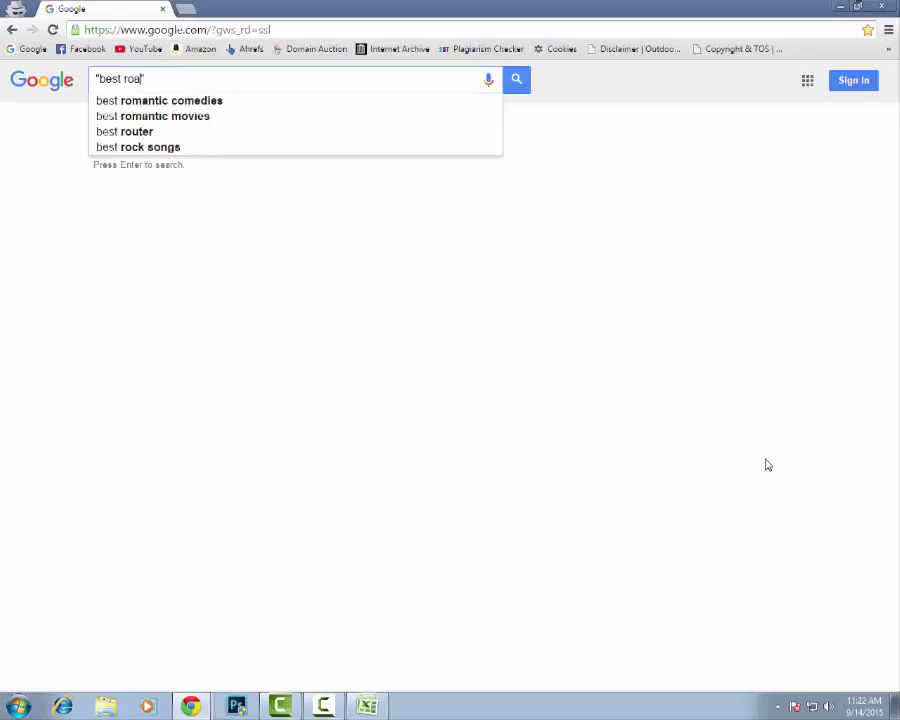
pyautogui.write('d bikes"')
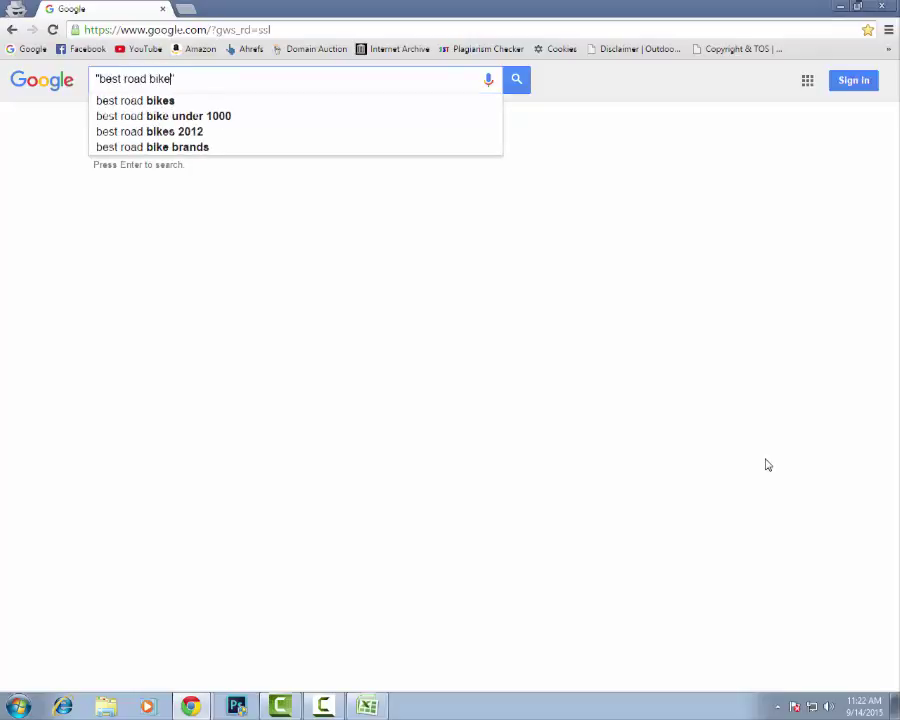
pyautogui.click(516, 79)
# Look through the first page of results and open Men's Fitness's "10 Best Road Bikes For Serious Cyclists" in a new tab
pyautogui.scroll(-5, 636, 354)
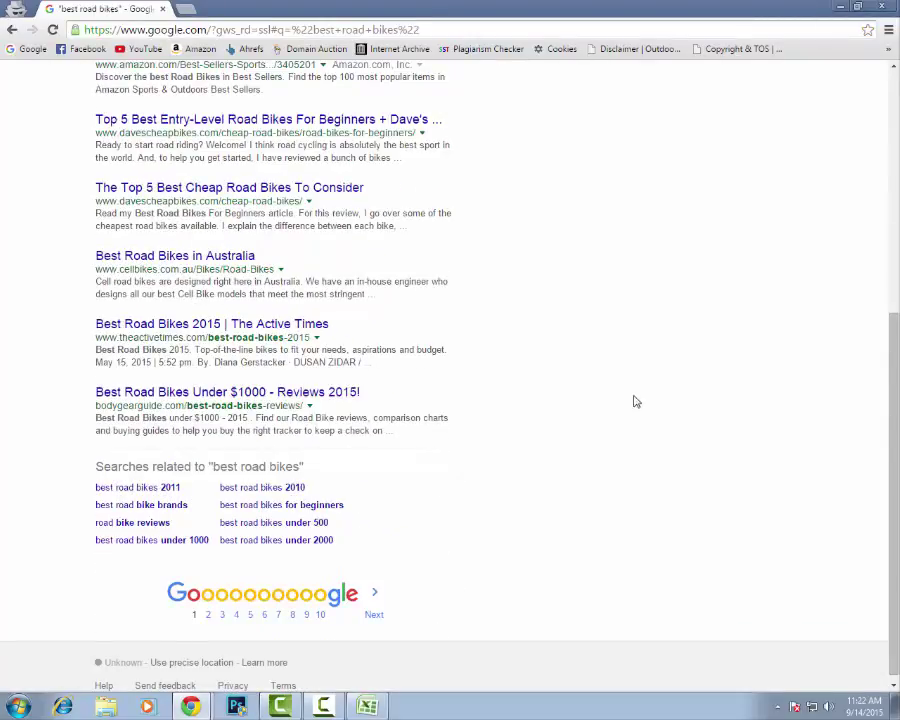
pyautogui.scroll(3, 632, 398)
pyautogui.scroll(2, 658, 420)
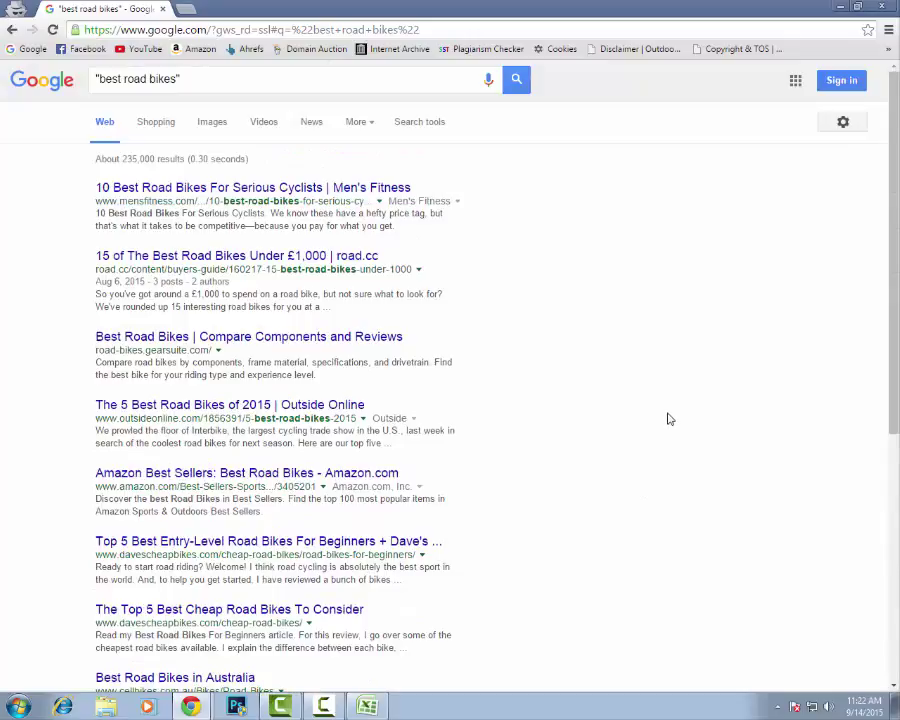
pyautogui.scroll(-3, 640, 420)
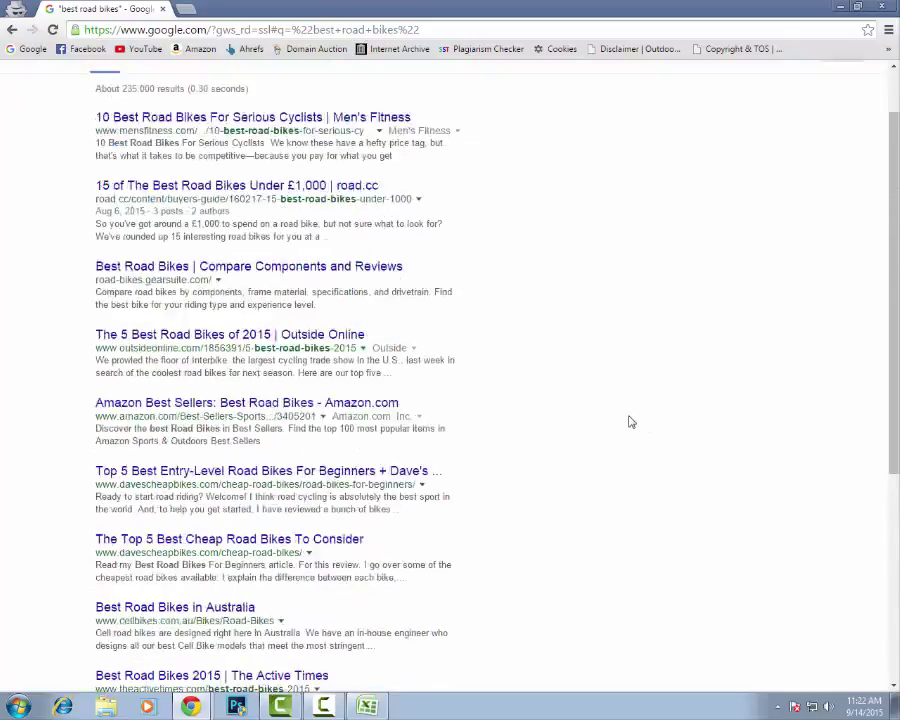
pyautogui.scroll(2, 659, 410)
pyautogui.scroll(1, 648, 408)
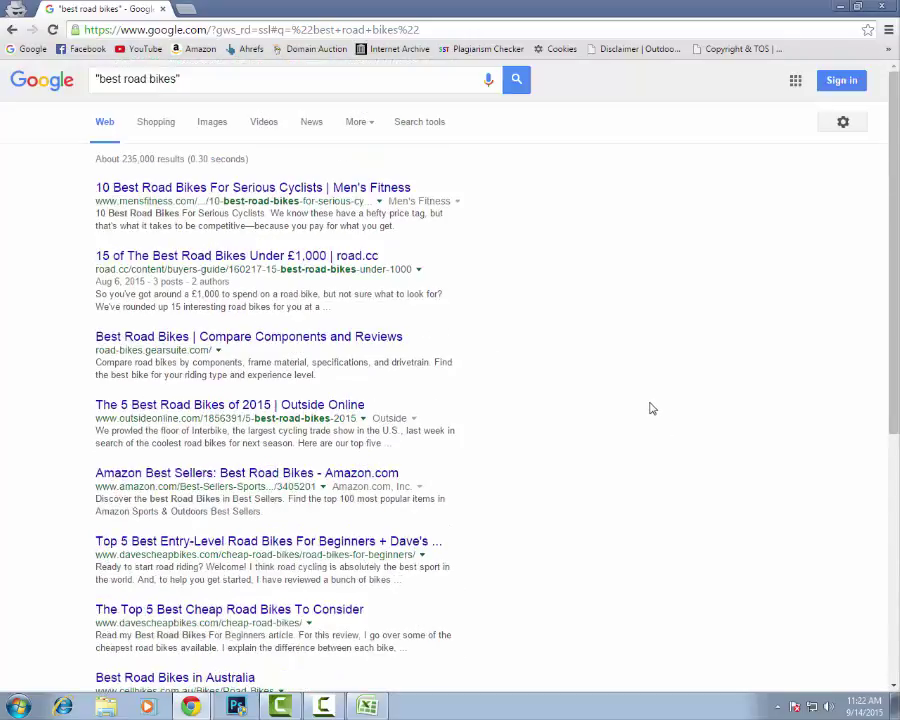
pyautogui.middleClick(328, 190)
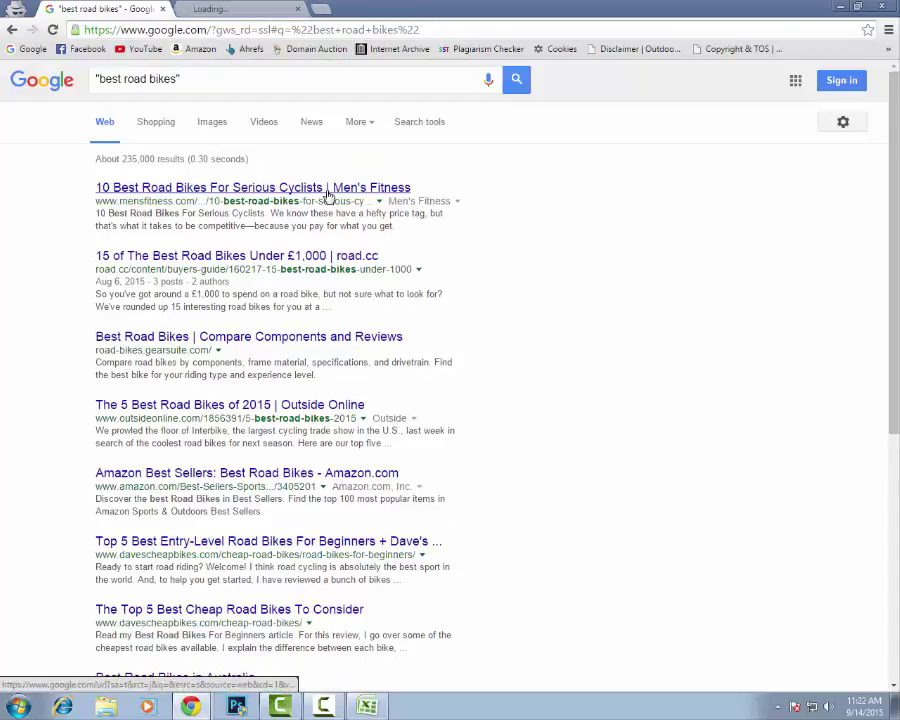
# Open the remaining first-page results, from road.cc's "15 of The Best Road Bikes Under £1,000" through bodygearguide.com, in separate new tabs
pyautogui.middleClick(305, 258)
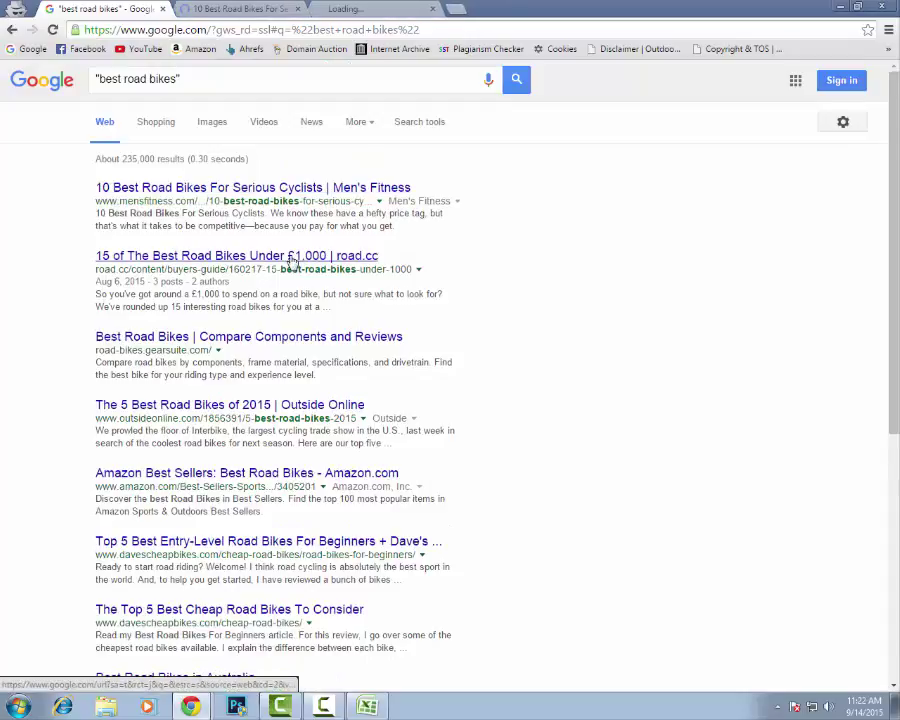
pyautogui.middleClick(257, 340)
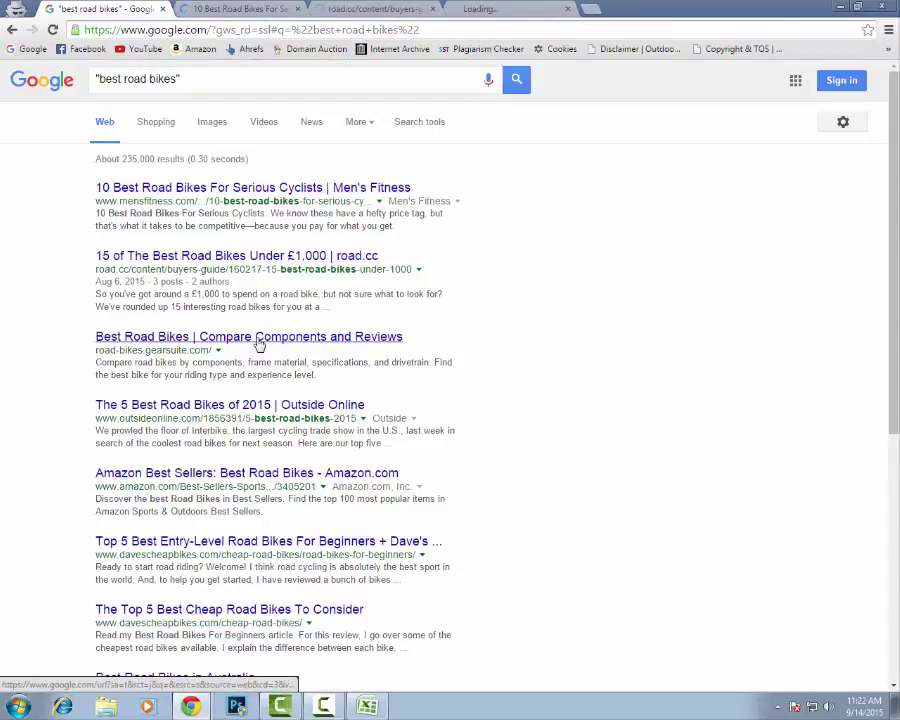
pyautogui.middleClick(295, 406)
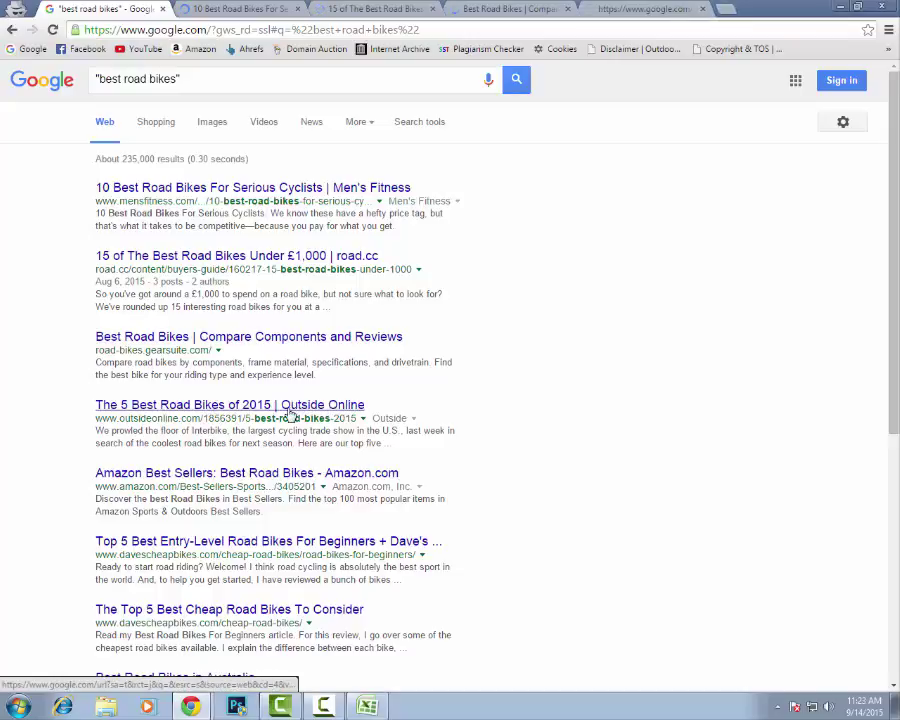
pyautogui.middleClick(273, 476)
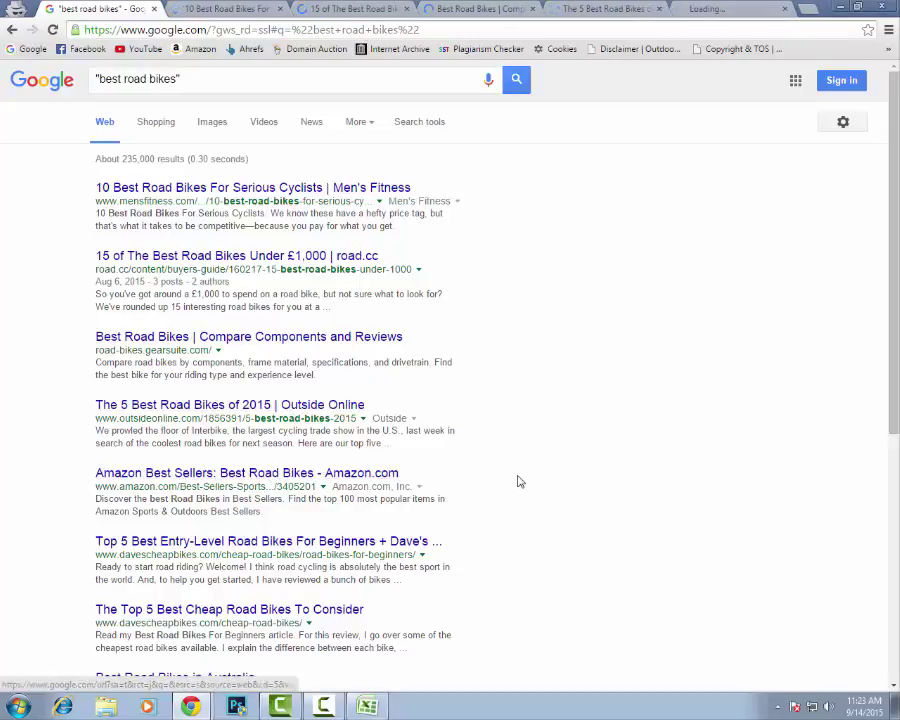
pyautogui.scroll(-1, 518, 484)
pyautogui.middleClick(357, 474)
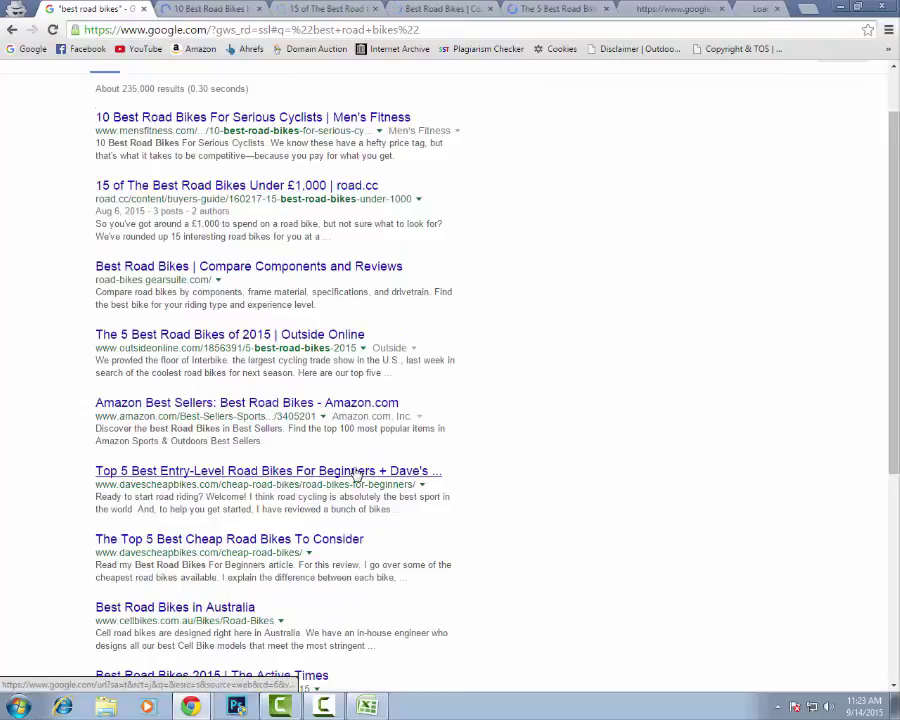
pyautogui.middleClick(340, 541)
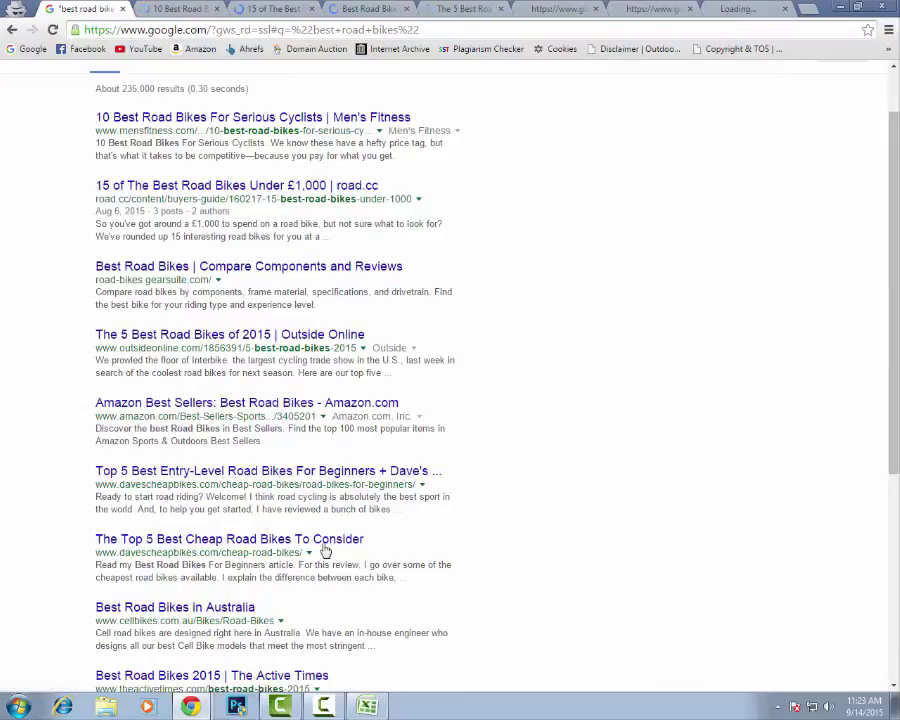
pyautogui.middleClick(276, 607)
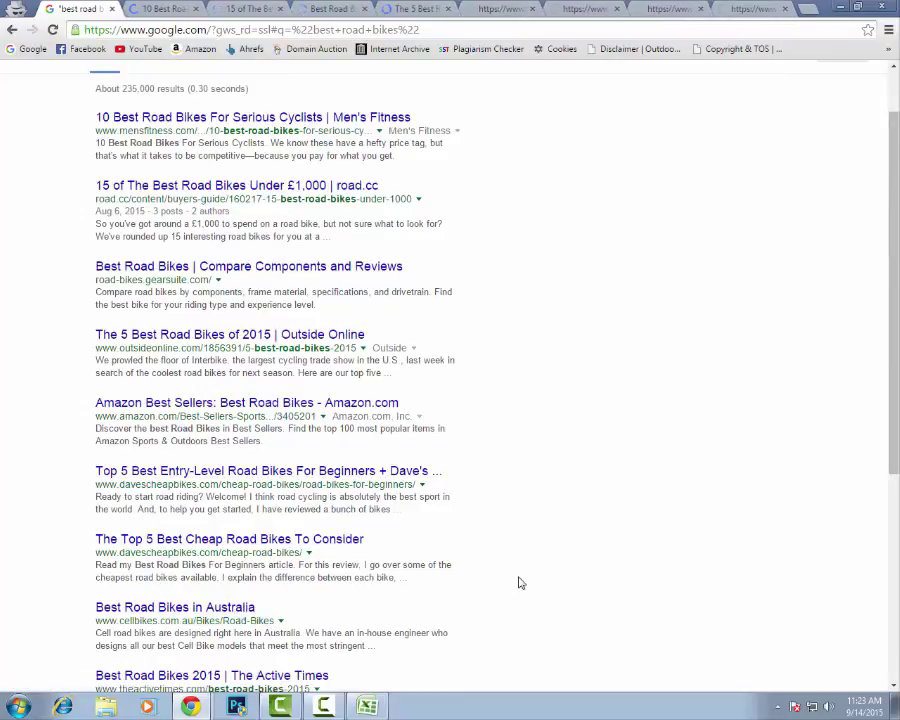
pyautogui.scroll(-2, 518, 584)
pyautogui.middleClick(303, 536)
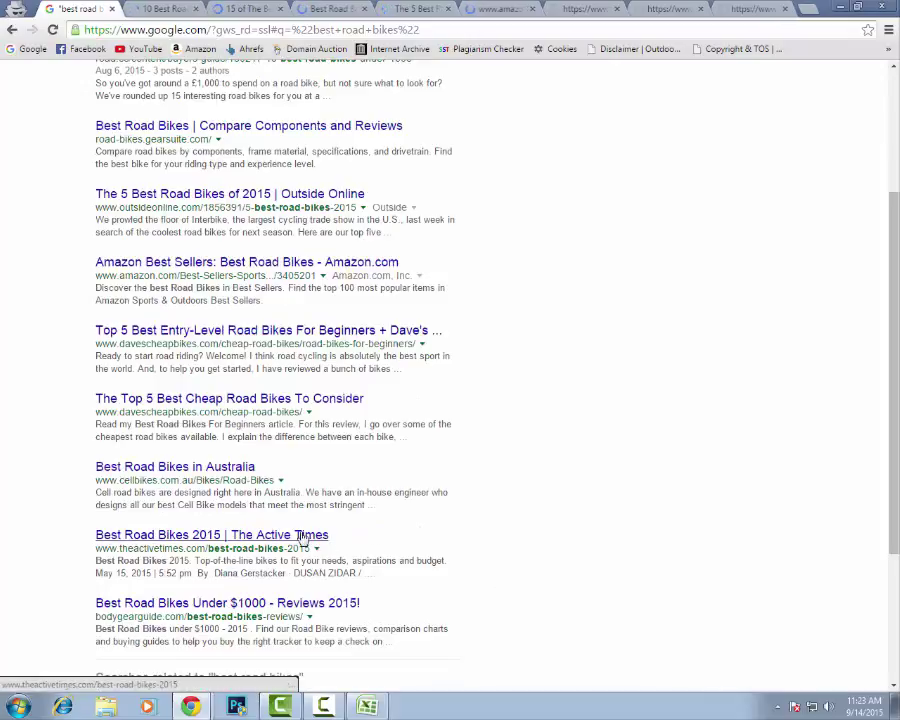
pyautogui.middleClick(340, 604)
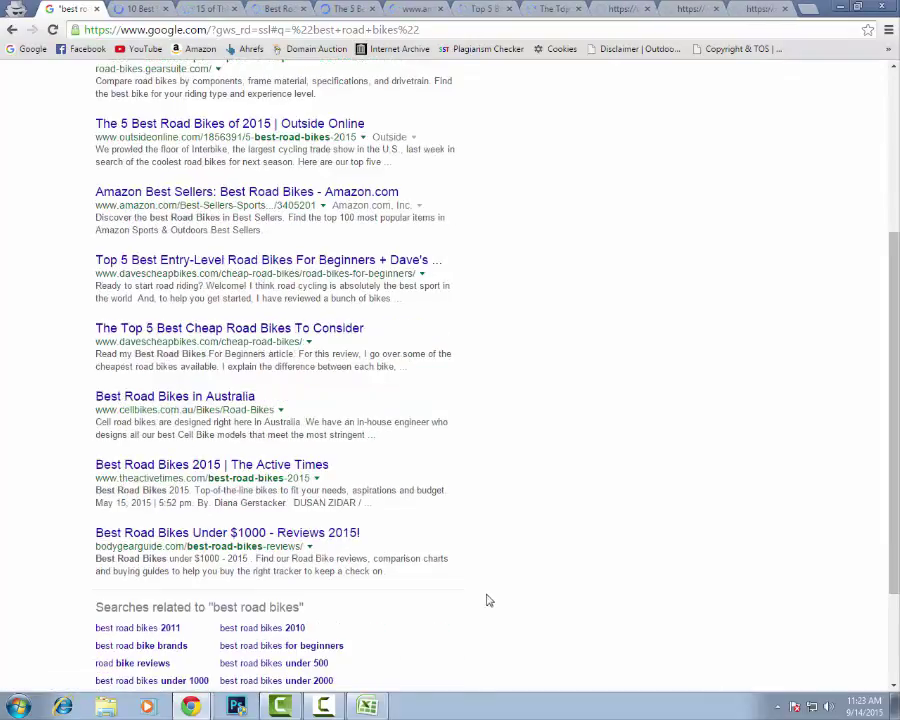
pyautogui.scroll(3, 490, 598)
# Copy the Men's Fitness article's address into cell A3 of the Competitive Analysis sheet in Excel
pyautogui.click(155, 7)
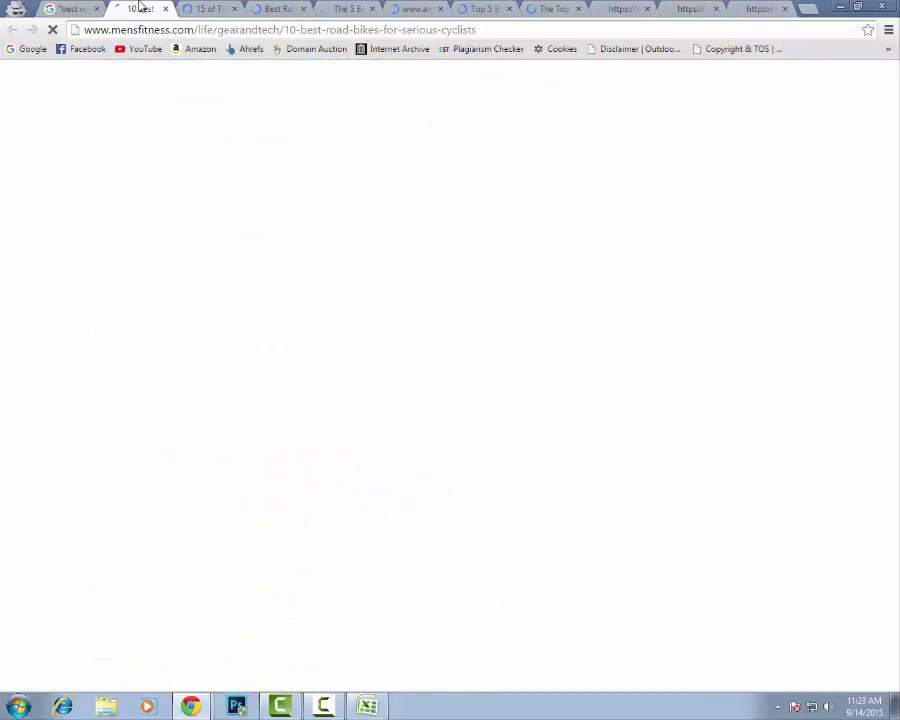
pyautogui.click(494, 27)
pyautogui.hotkey('ctrl', 'c')
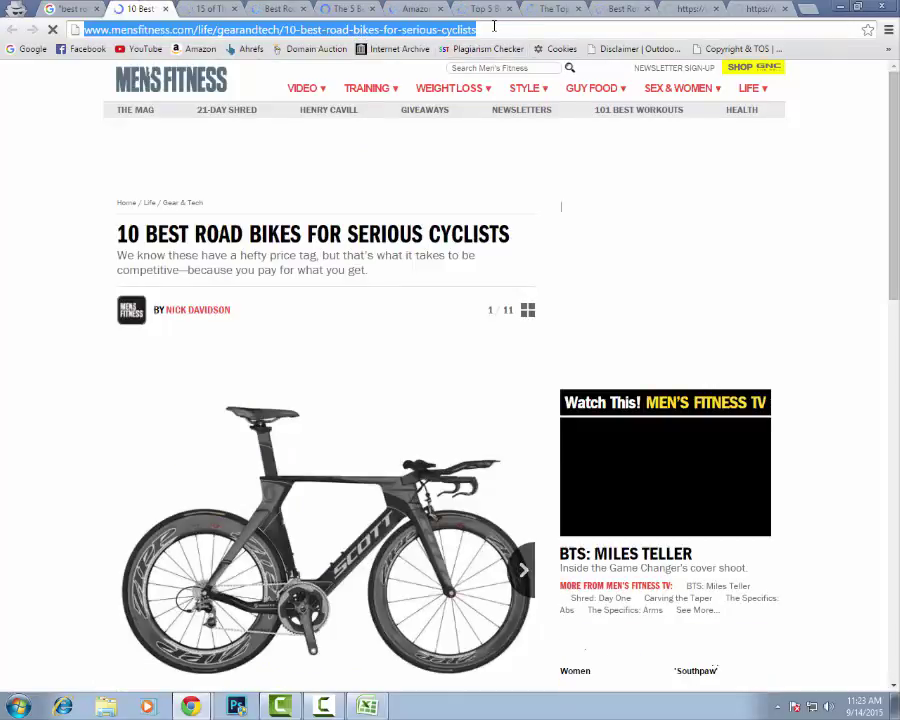
pyautogui.hotkey('alt', 'Tab')
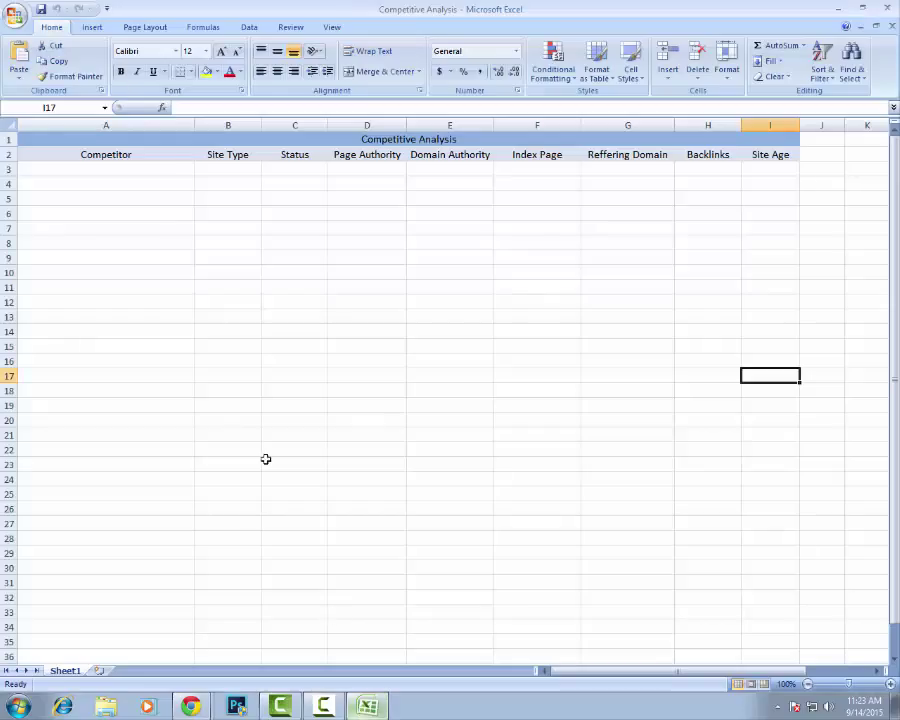
pyautogui.click(120, 168)
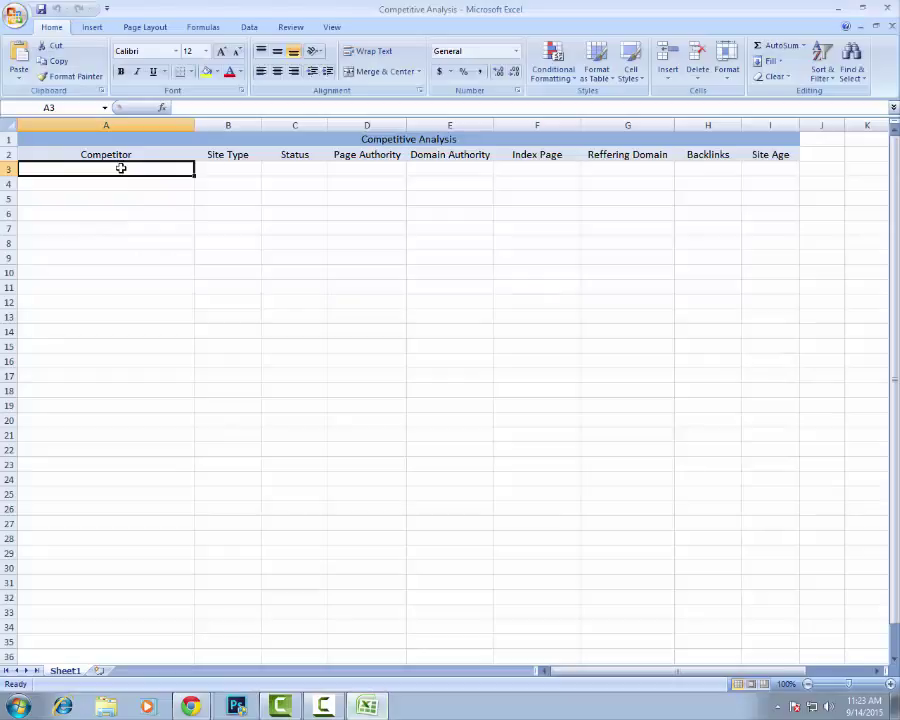
pyautogui.hotkey('ctrl', 'v')
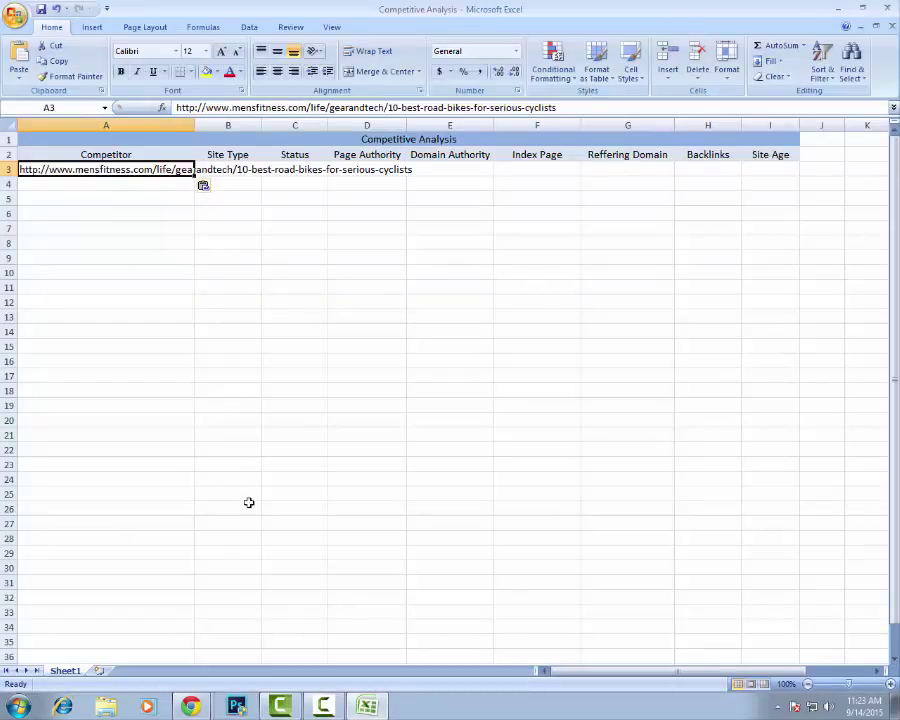
# Switch back to Chrome and close the blank New Tab window and the Men's Fitness tab
pyautogui.click(205, 708)
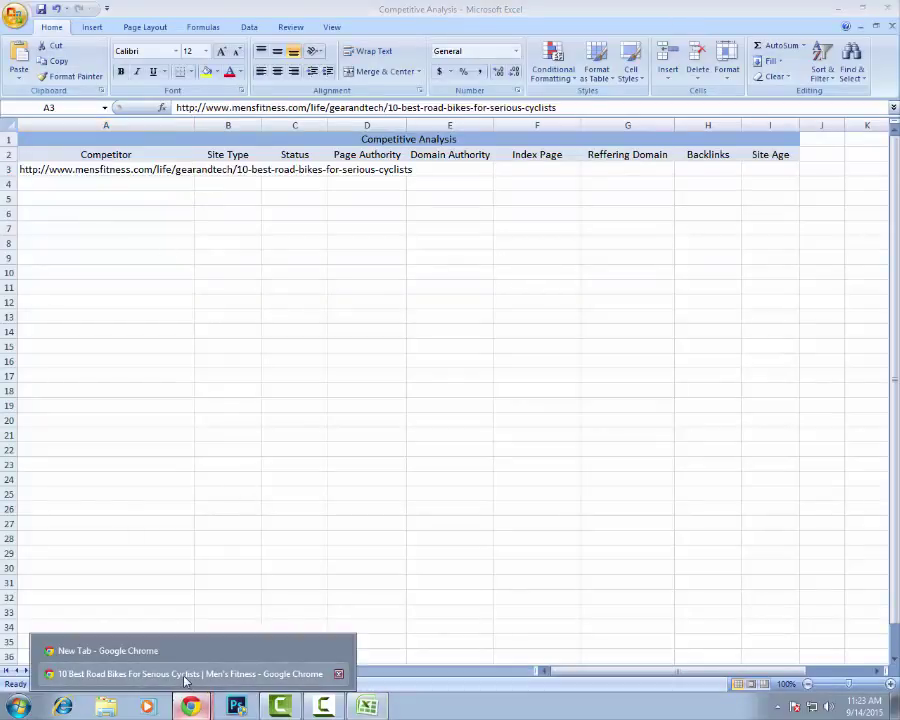
pyautogui.click(170, 652)
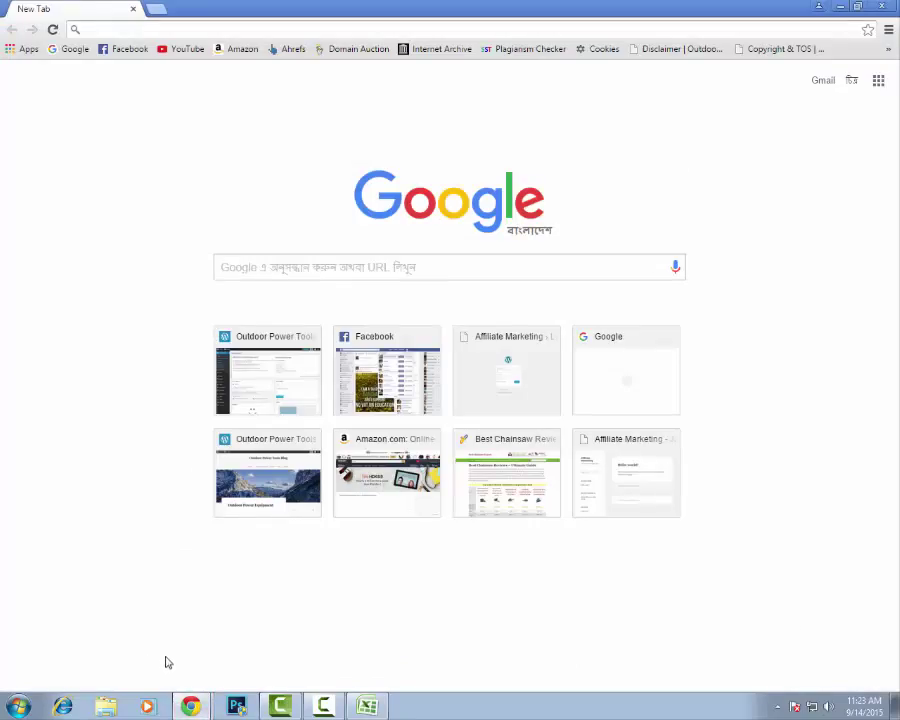
pyautogui.click(190, 707)
pyautogui.click(172, 674)
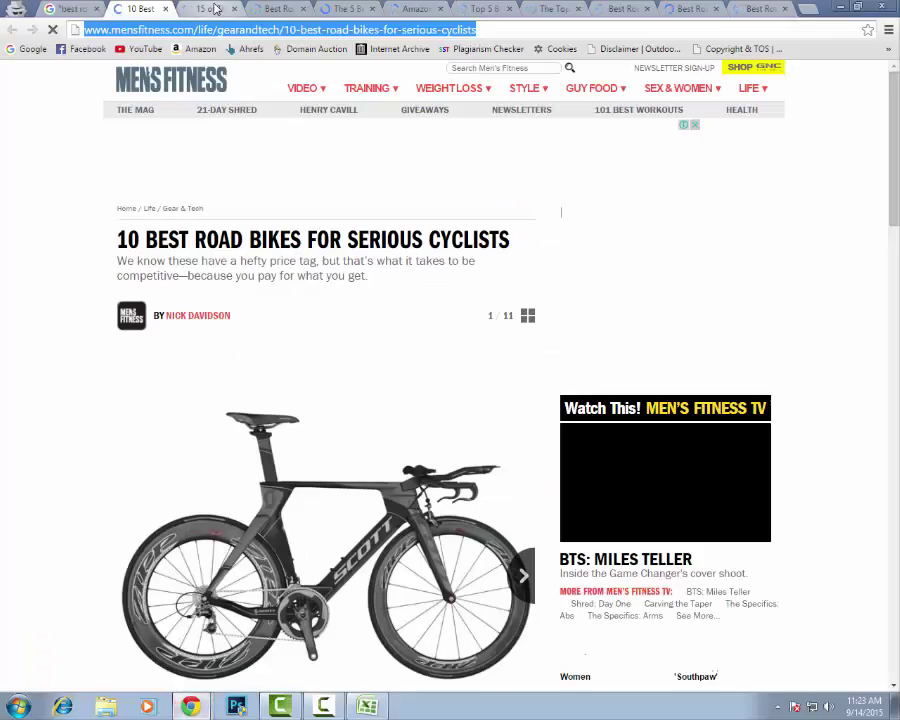
pyautogui.click(192, 706)
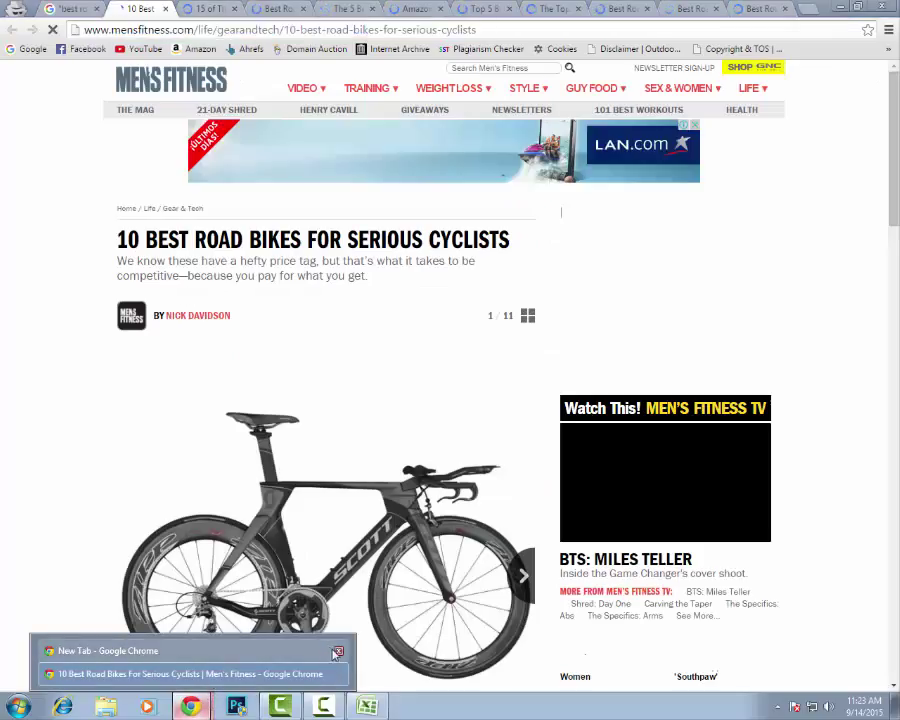
pyautogui.click(337, 653)
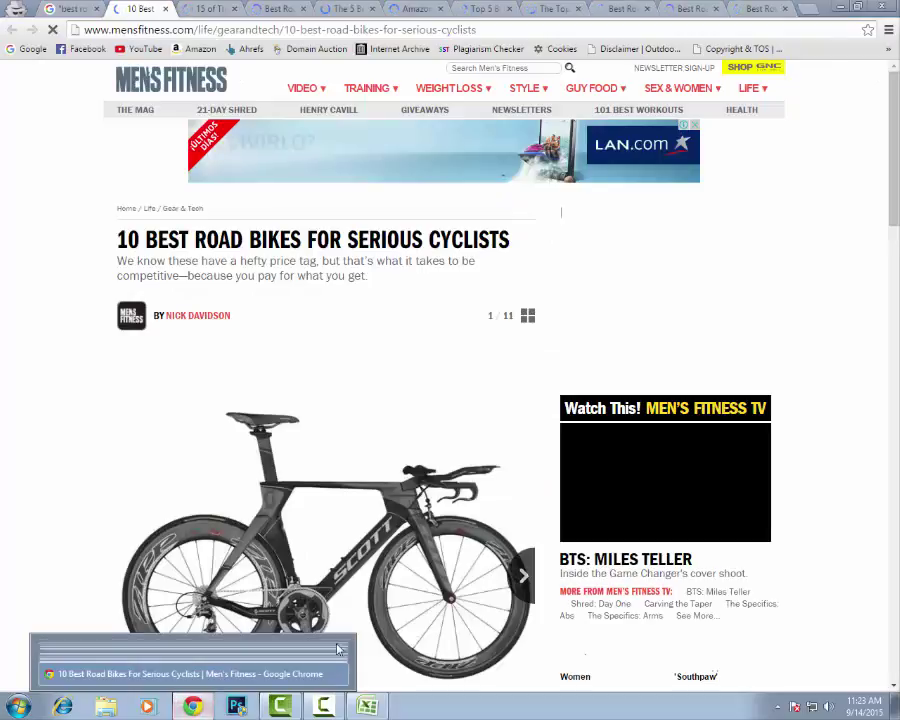
pyautogui.click(165, 9)
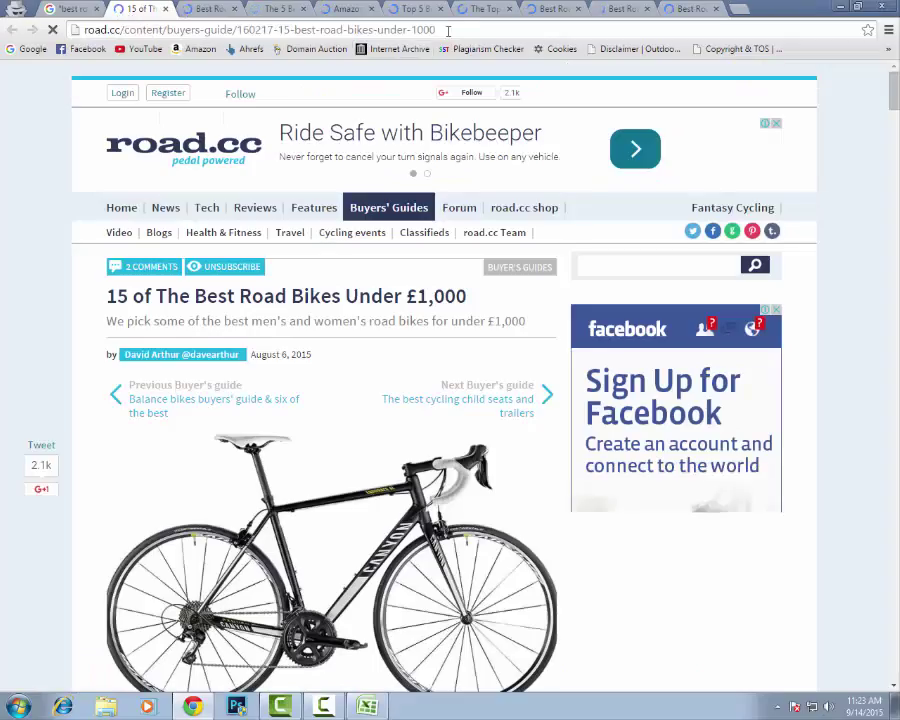
# Copy the road.cc article's address into cell A4 of the Excel sheet
pyautogui.click(448, 31)
pyautogui.hotkey('ctrl', 'c')
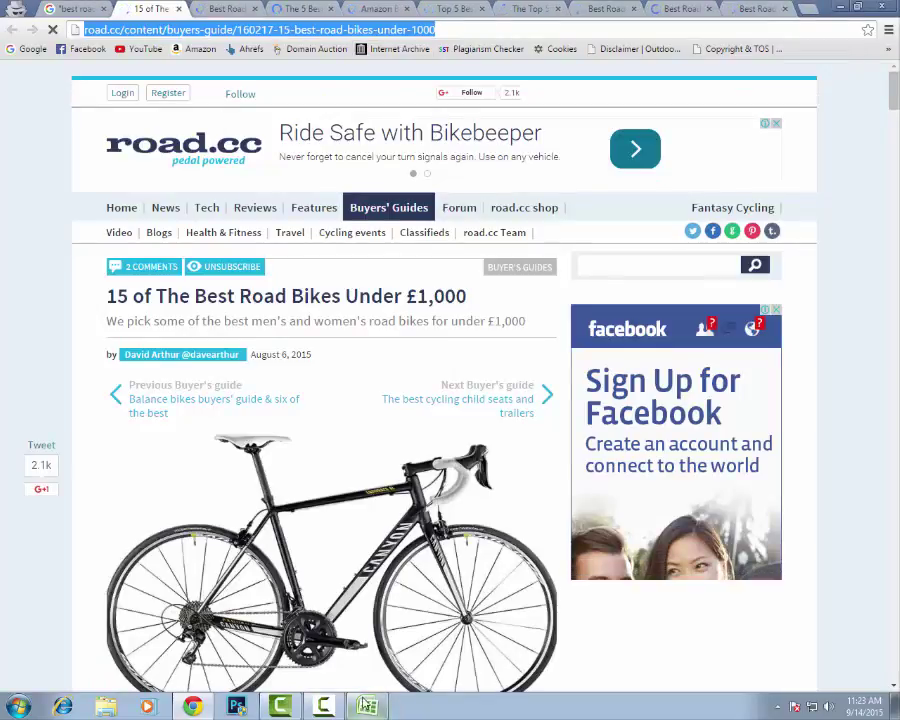
pyautogui.hotkey('alt', 'Tab')
pyautogui.click(133, 184)
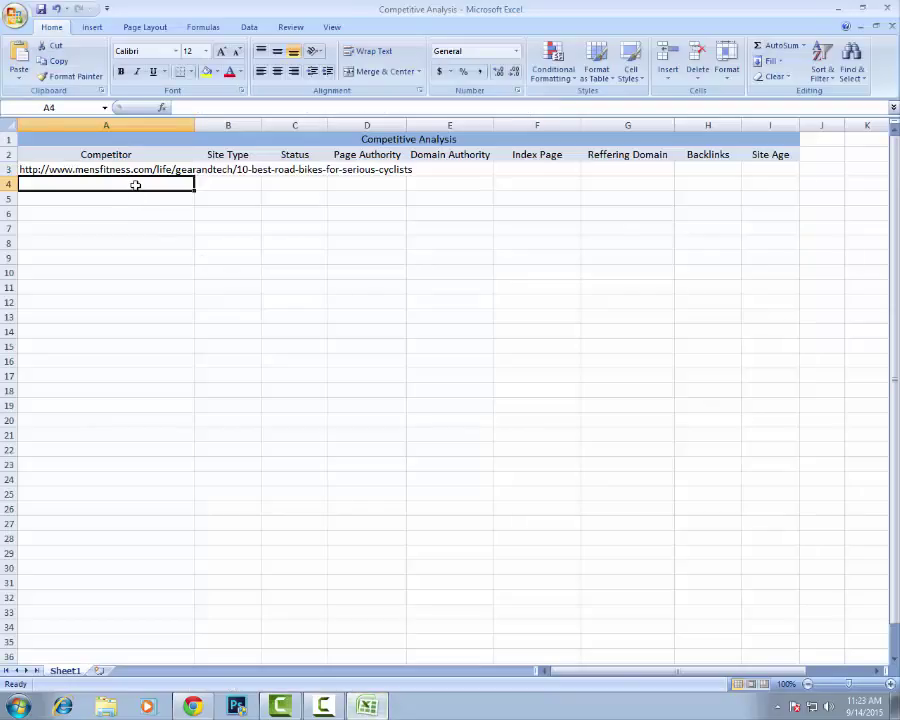
pyautogui.hotkey('ctrl', 'v')
# Close the road.cc tab in Chrome and copy the road-bikes.gearsuite.com address into cell A5 of the Excel sheet
pyautogui.hotkey('alt', 'Tab')
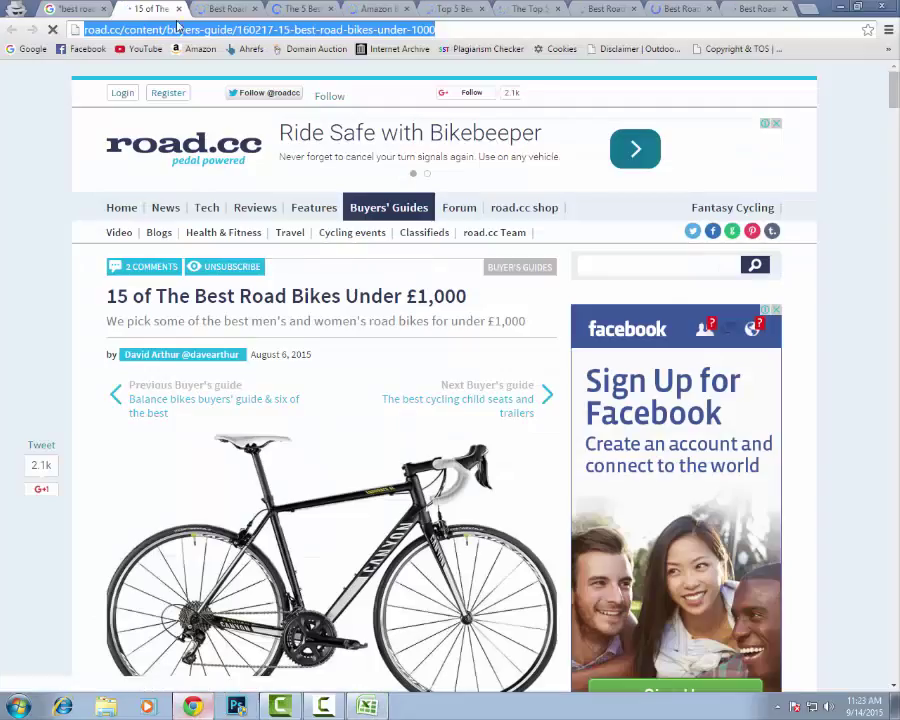
pyautogui.hotkey('ctrl', 'w')
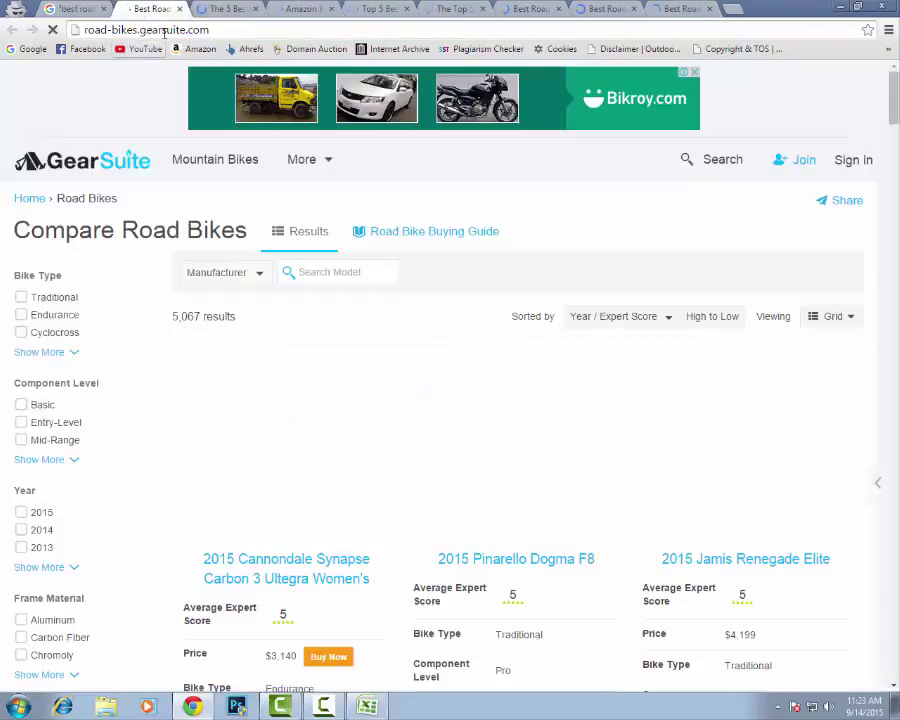
pyautogui.click(218, 30)
pyautogui.hotkey('ctrl', 'c')
pyautogui.click(367, 706)
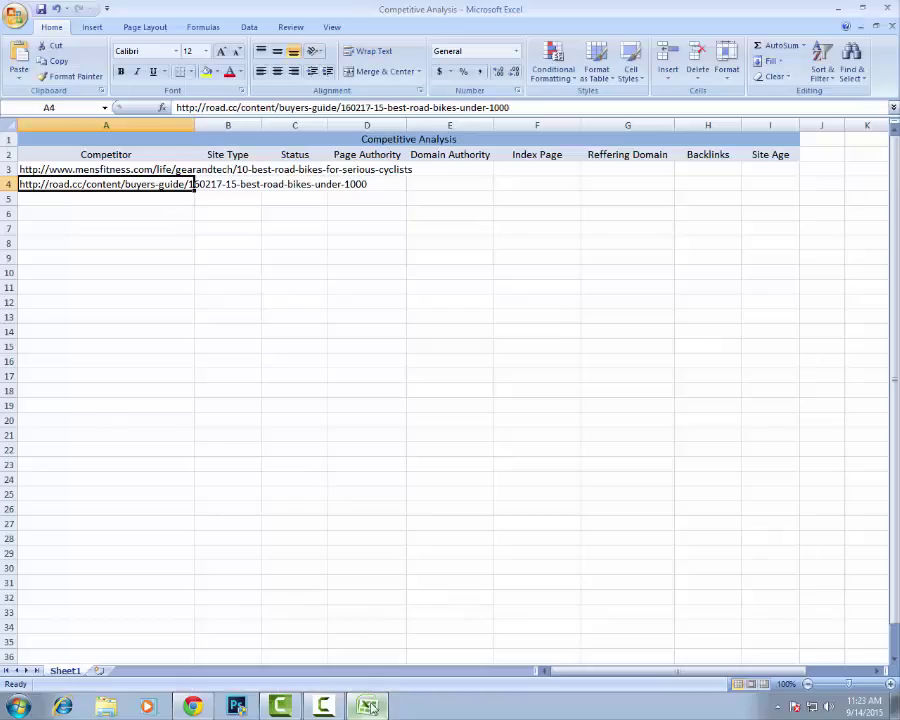
pyautogui.click(139, 199)
pyautogui.hotkey('ctrl', 'v')
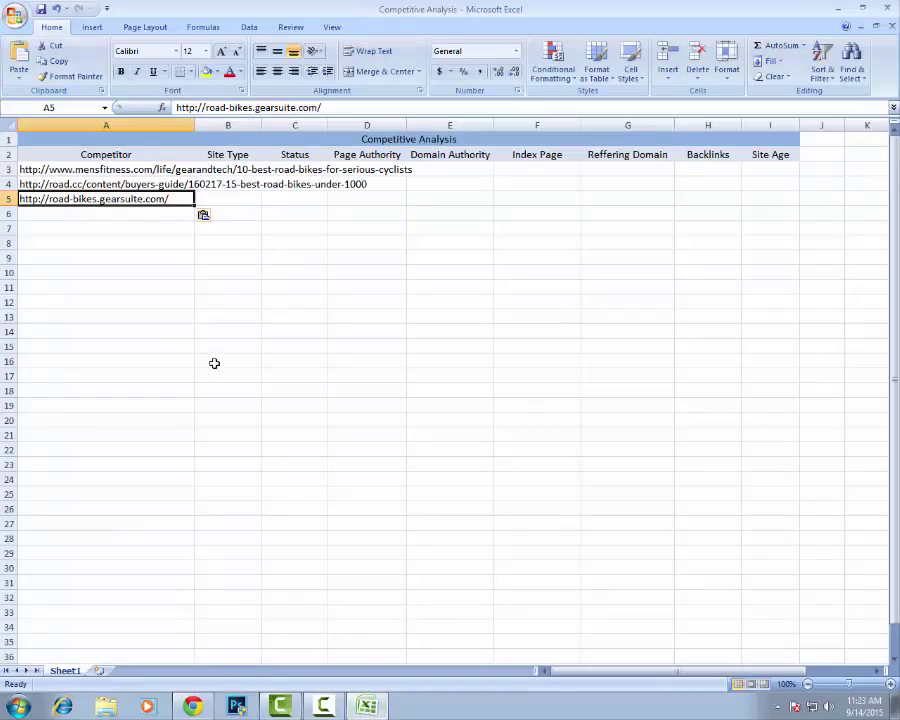
# Close the GearSuite tab in Chrome and copy the outsideonline.com article's address into cell A6 of the Excel sheet
pyautogui.click(195, 706)
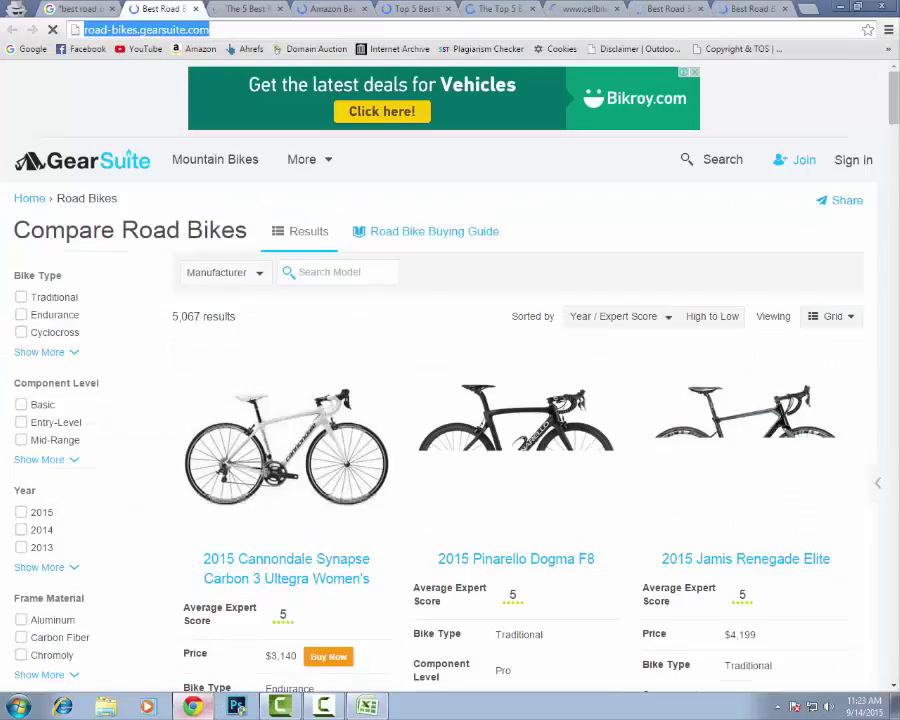
pyautogui.click(245, 9)
pyautogui.moveTo(234, 114)
pyautogui.click(150, 9)
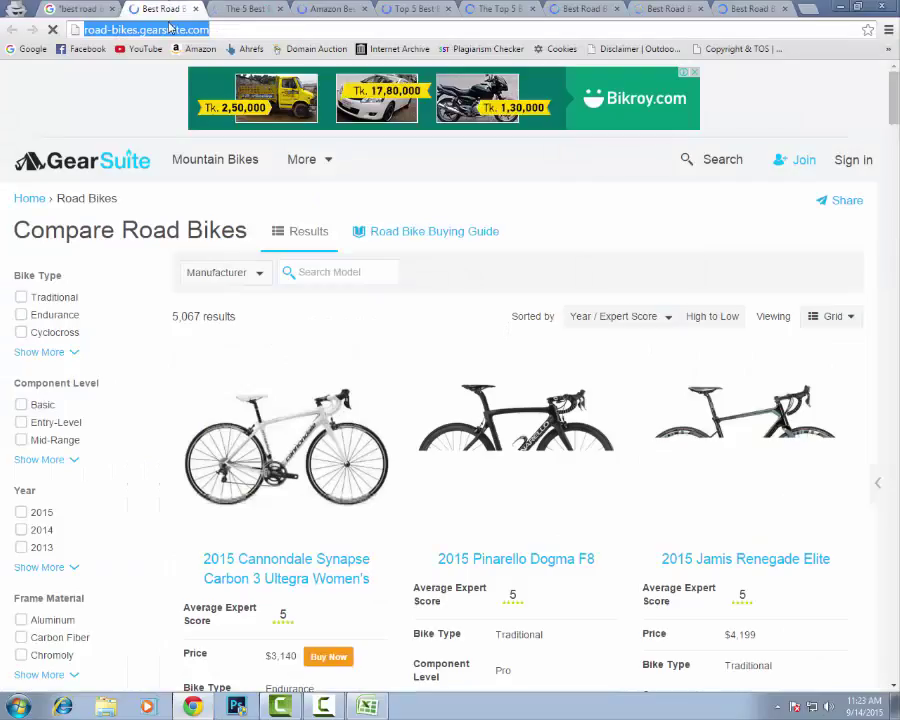
pyautogui.hotkey('ctrl', 'w')
pyautogui.click(192, 30)
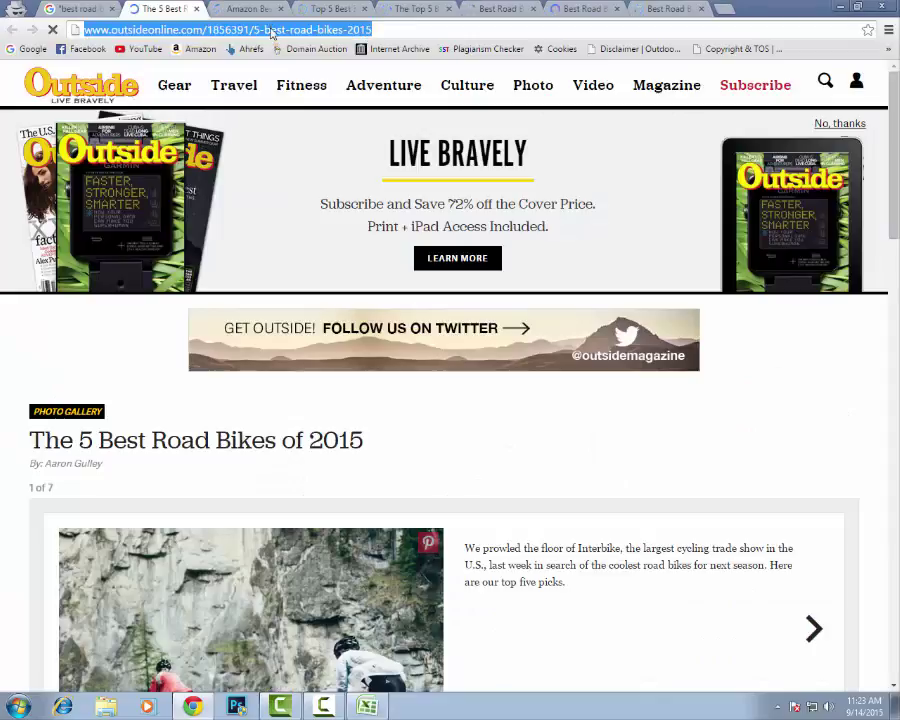
pyautogui.hotkey('alt', 'Tab')
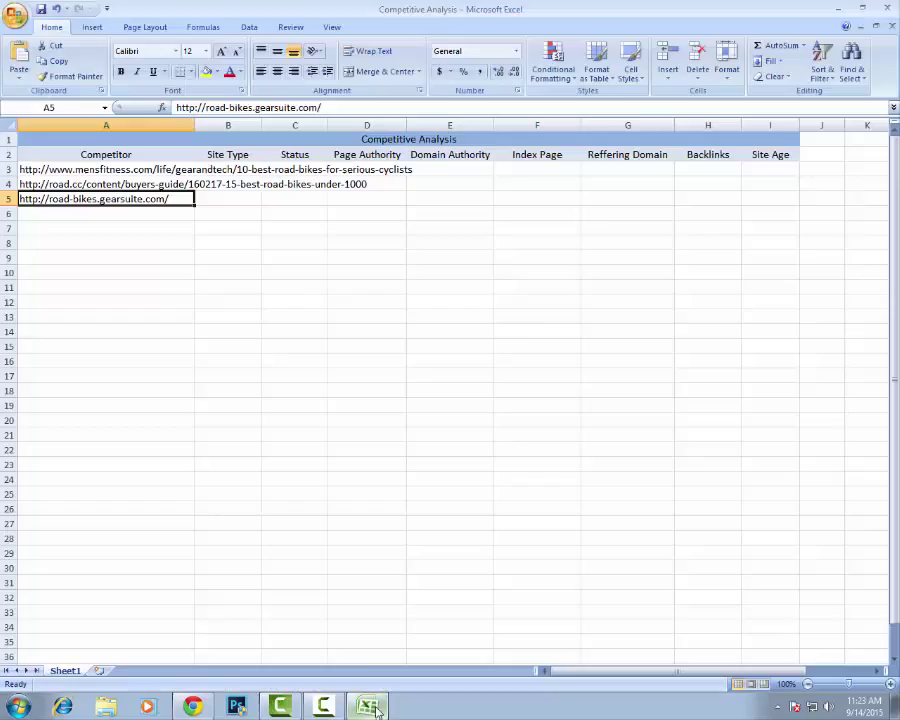
pyautogui.click(130, 216)
pyautogui.write('http://www.outsideonline.com/1864291/5-best-road-bikes-2015')
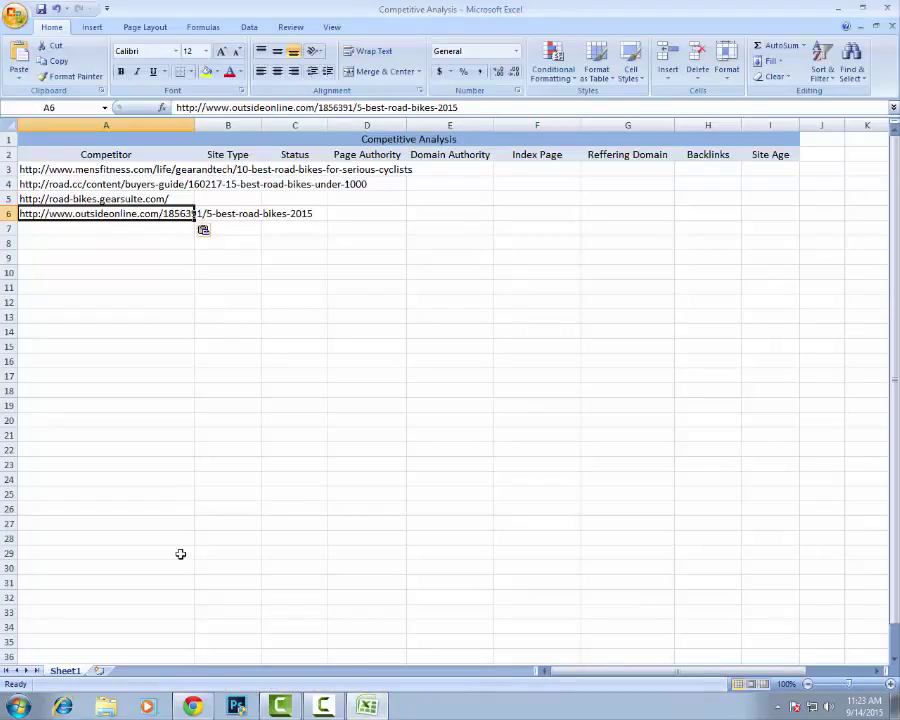
pyautogui.hotkey('alt', 'Tab')
pyautogui.hotkey('ctrl', 'w')
pyautogui.click(297, 9)
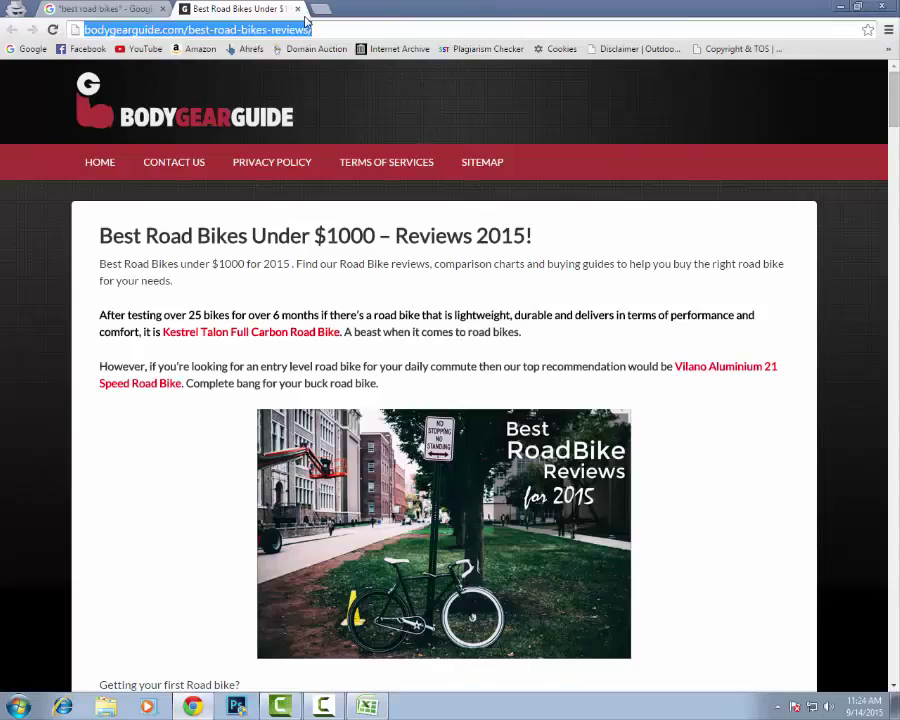
pyautogui.click(298, 10)
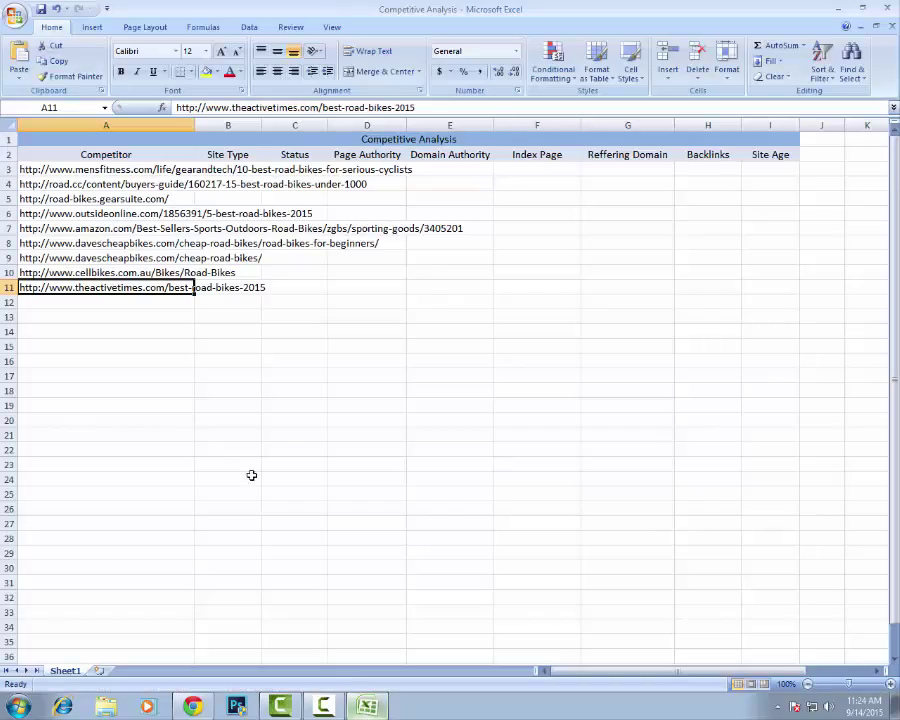
pyautogui.click(146, 304)
pyautogui.write('http://bodygearguide.com/best-road-bikes-reviews/')
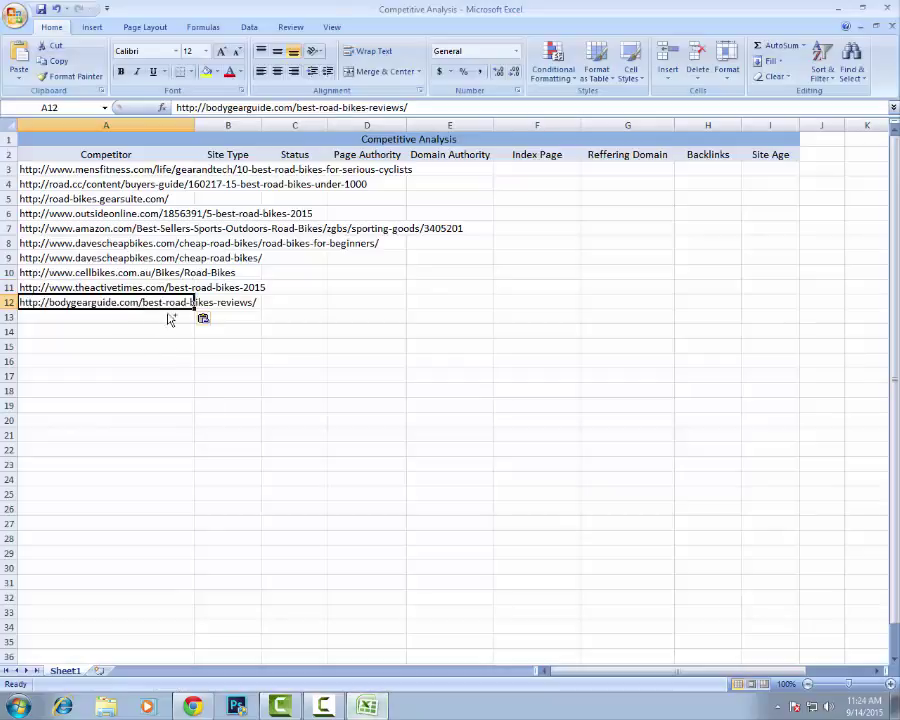
pyautogui.moveTo(144, 314); pyautogui.dragTo(113, 173)
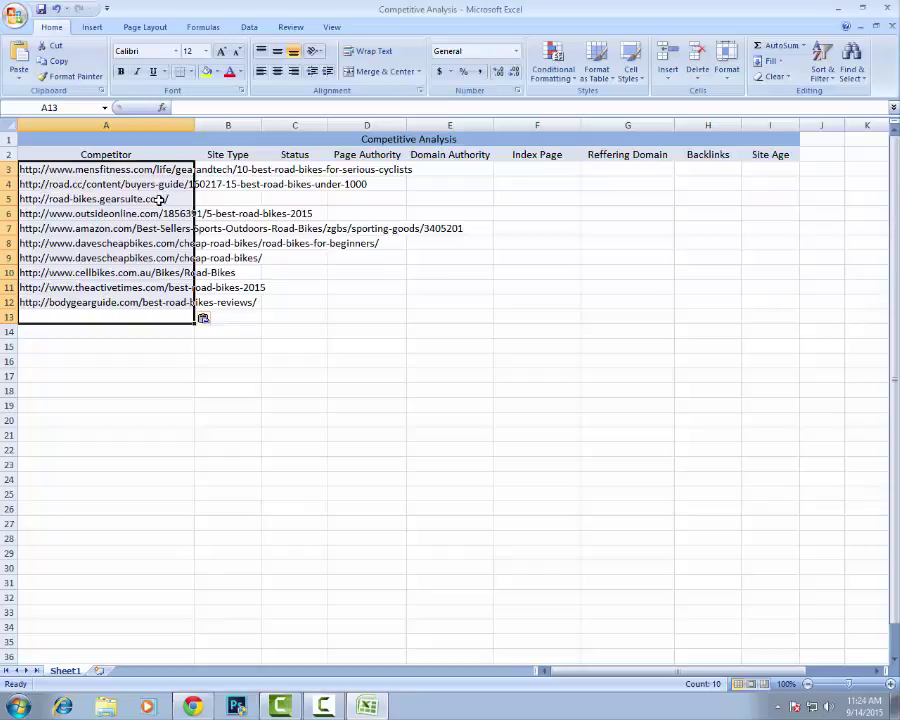
# Wrap the text of the competitor addresses, and turn the Men's Fitness address in A3 into a link and open it
pyautogui.click(368, 51)
pyautogui.click(308, 399)
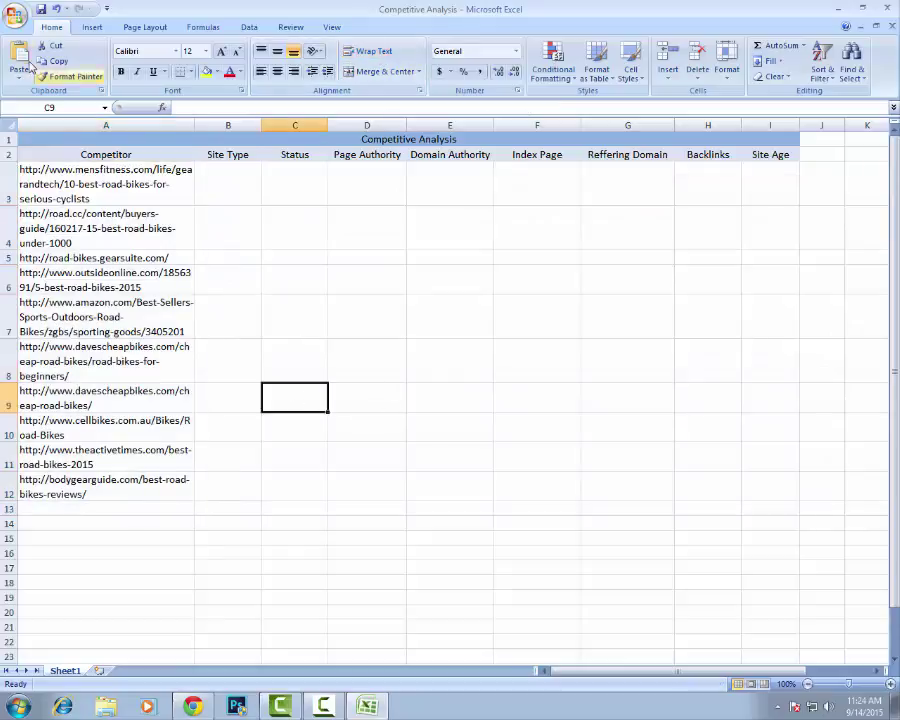
pyautogui.click(143, 188)
pyautogui.doubleClick(101, 186)
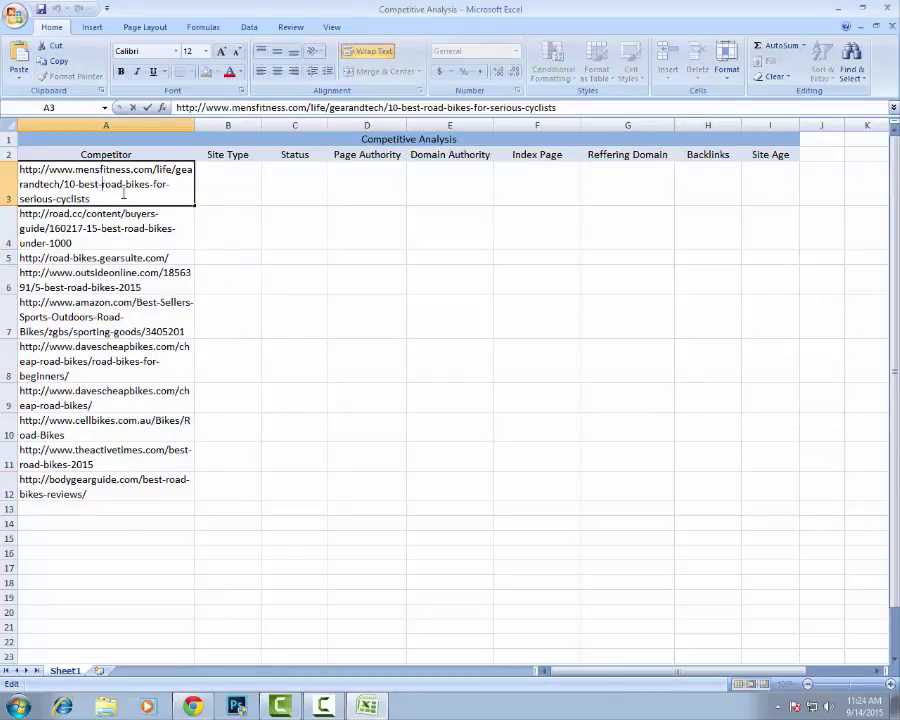
pyautogui.click(239, 204)
pyautogui.click(145, 195)
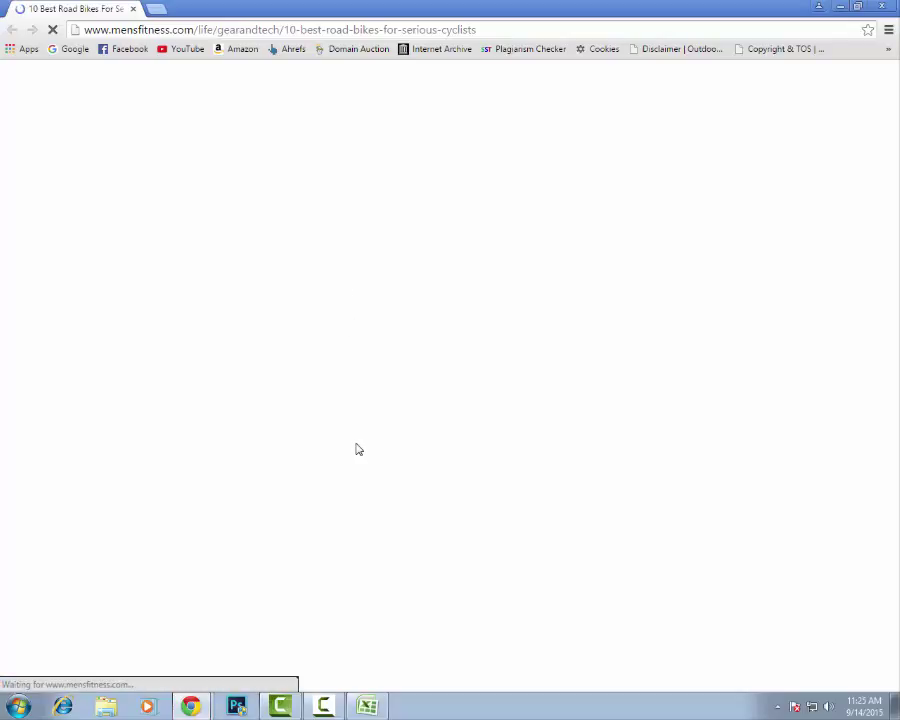
# Close the Google search window in Chrome and look through the Men's Fitness article to judge what type of site it is
pyautogui.moveTo(190, 706)
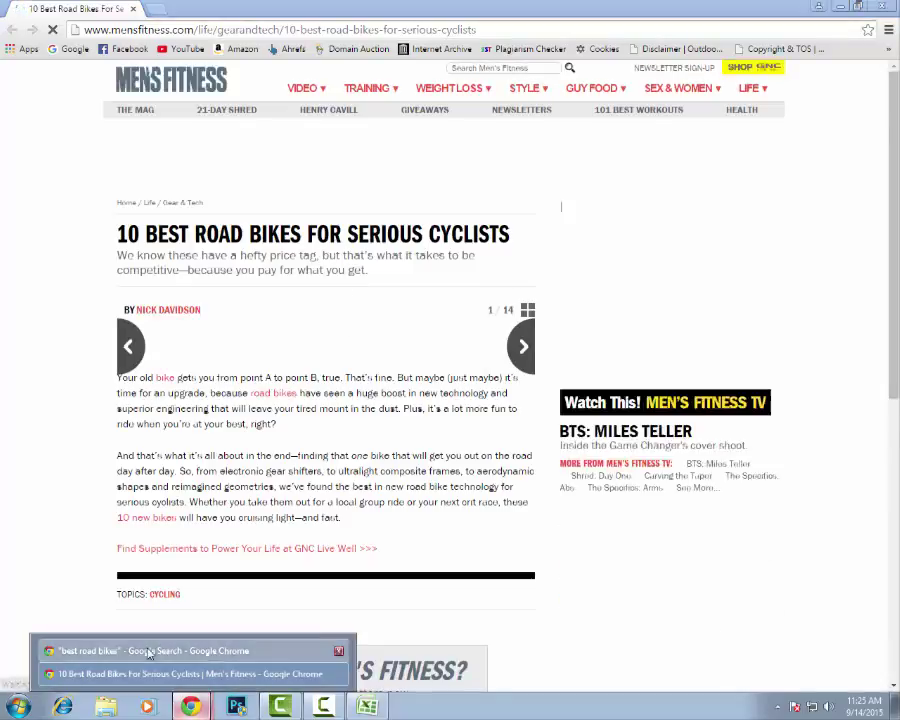
pyautogui.click(149, 651)
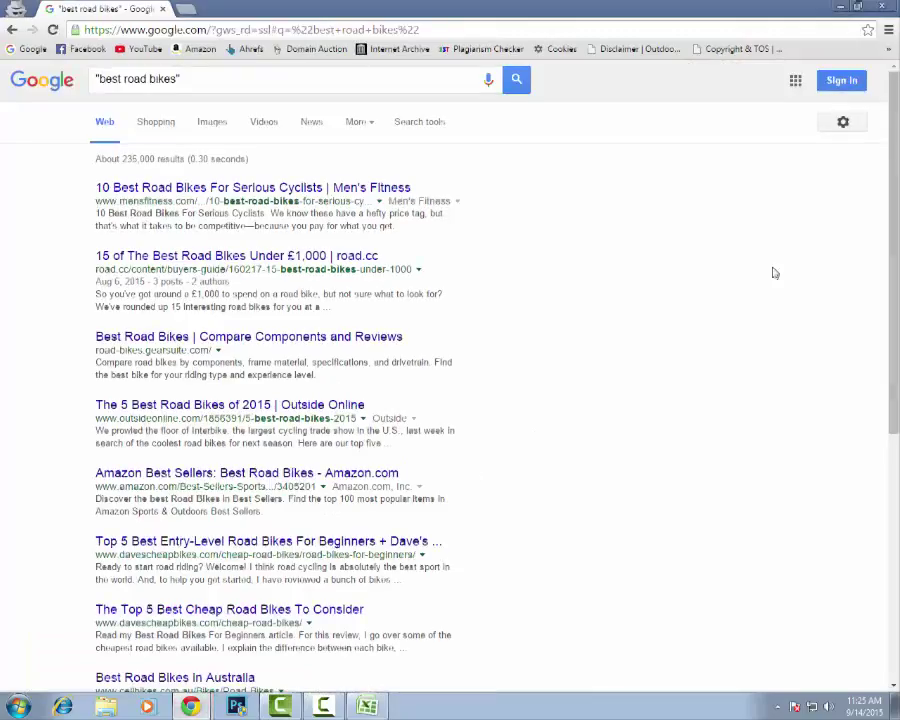
pyautogui.click(882, 8)
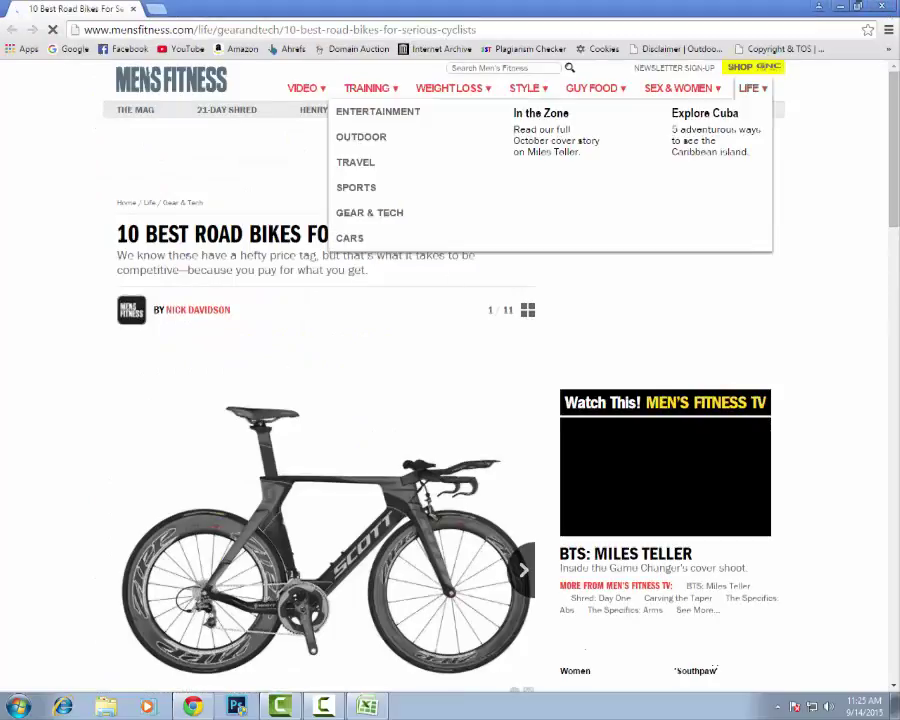
pyautogui.scroll(-20, 3, 485)
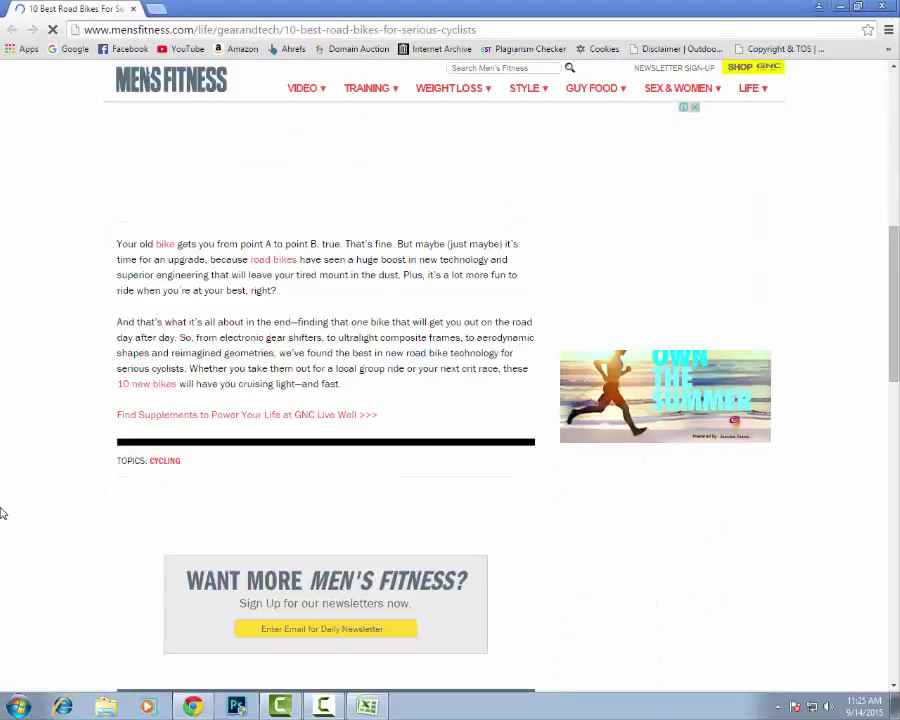
pyautogui.scroll(20, 3, 505)
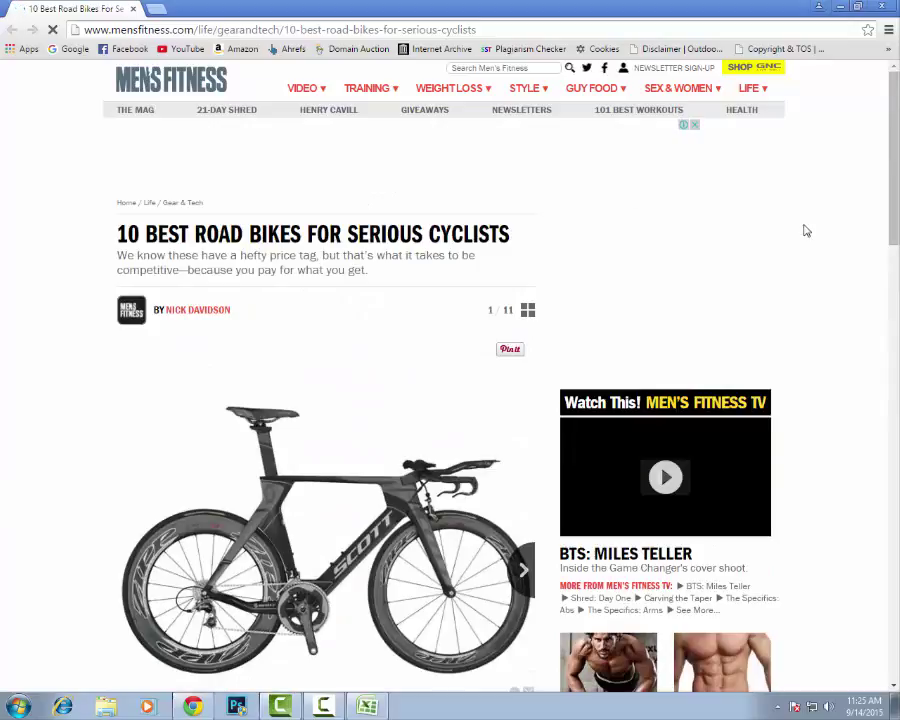
pyautogui.scroll(-10, 207, 362)
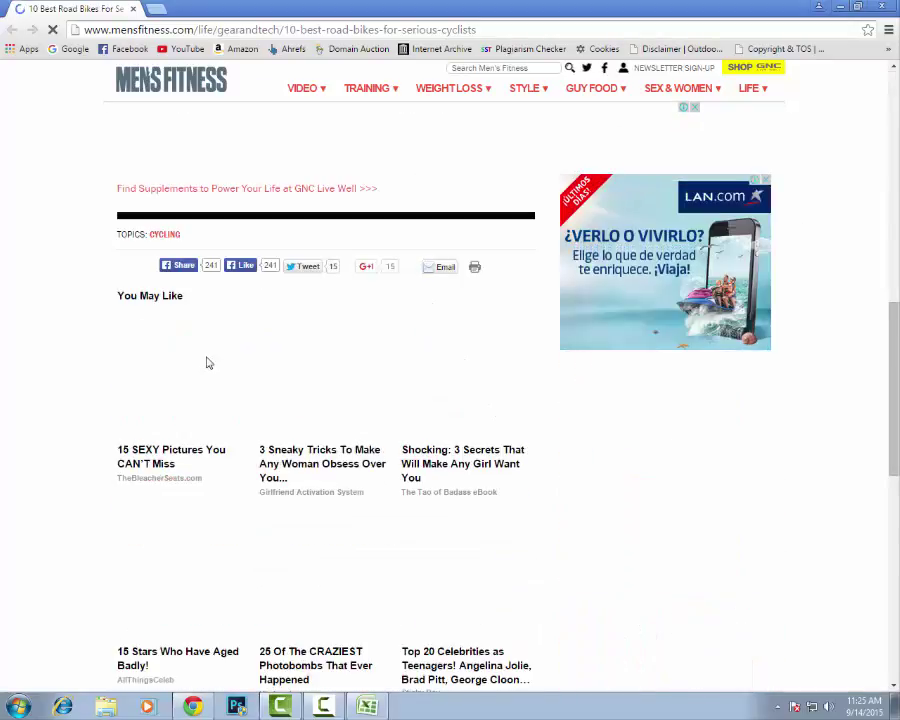
# Switch to Excel and enter Blog as the Site Type for the Men's Fitness row in cell B3
pyautogui.click(367, 706)
pyautogui.click(239, 192)
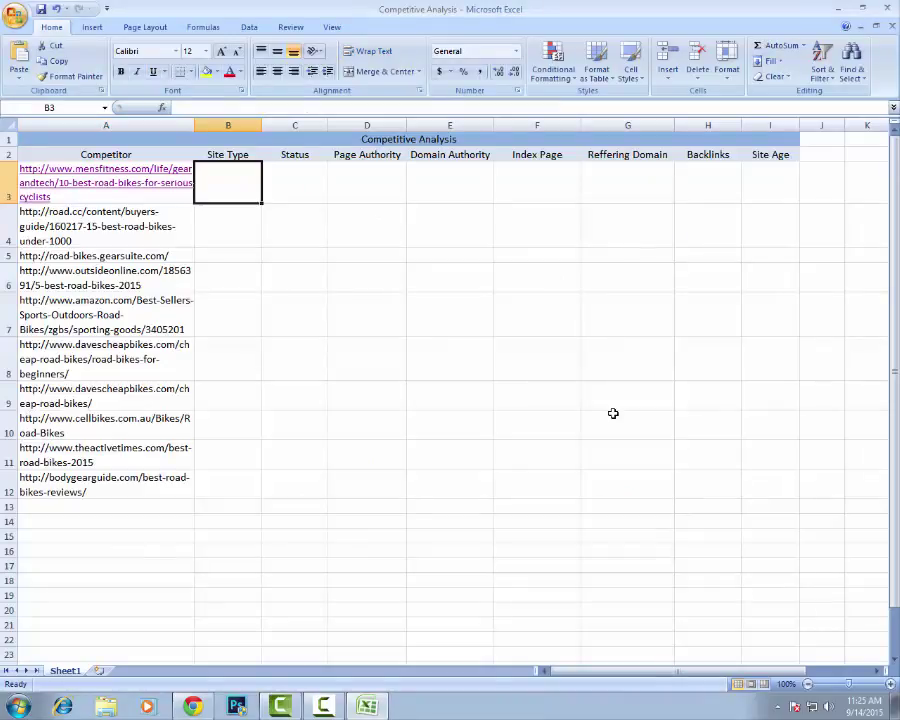
pyautogui.write('Blog')
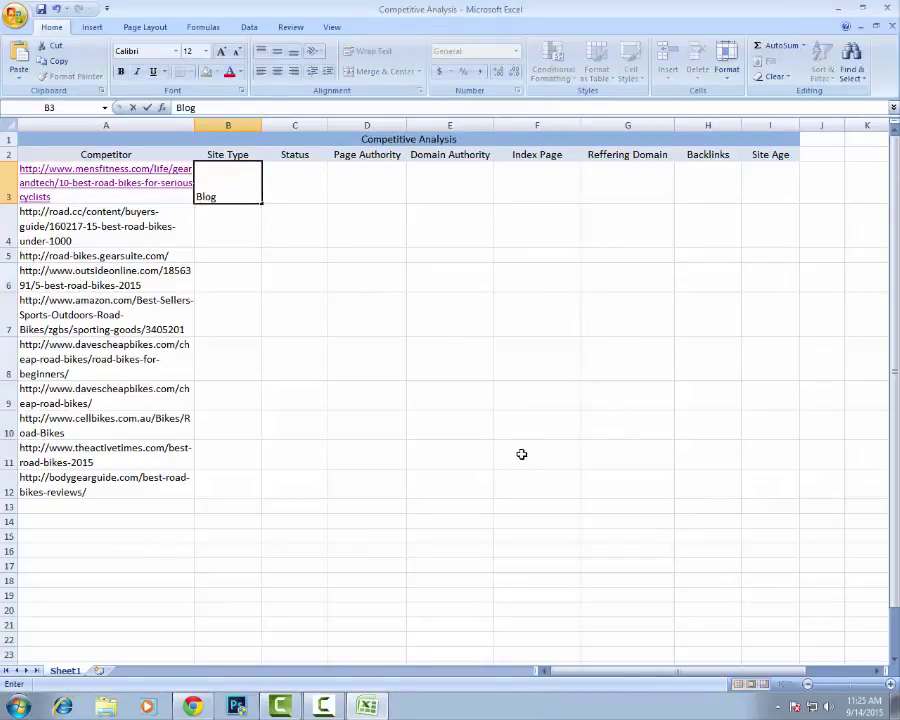
pyautogui.click(521, 454)
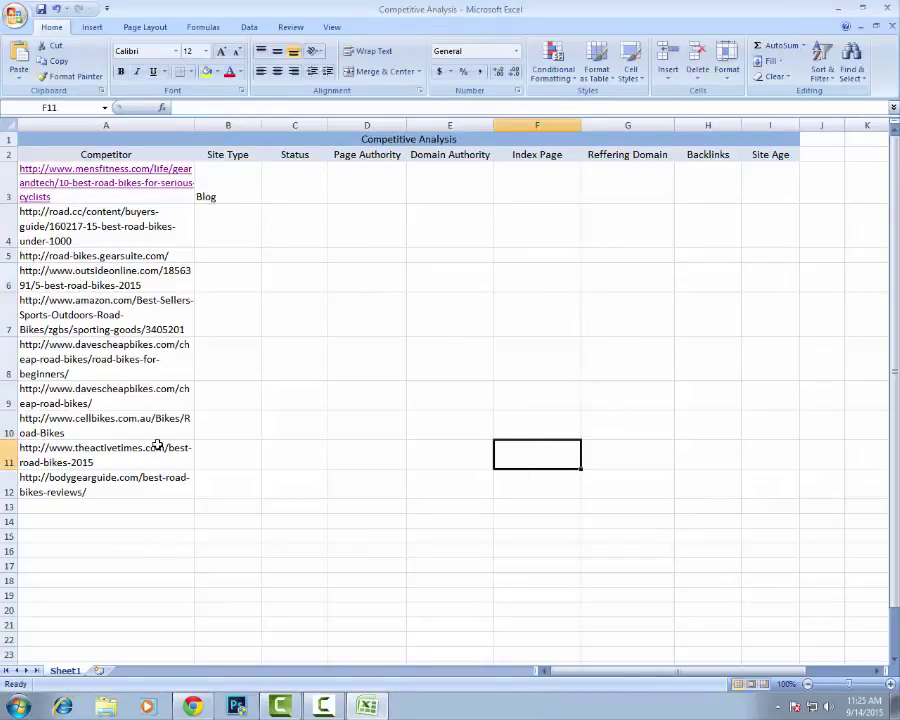
# Centre the Site Type cells B3:B12 both vertically and horizontally
pyautogui.moveTo(226, 488); pyautogui.dragTo(223, 195)
pyautogui.click(277, 51)
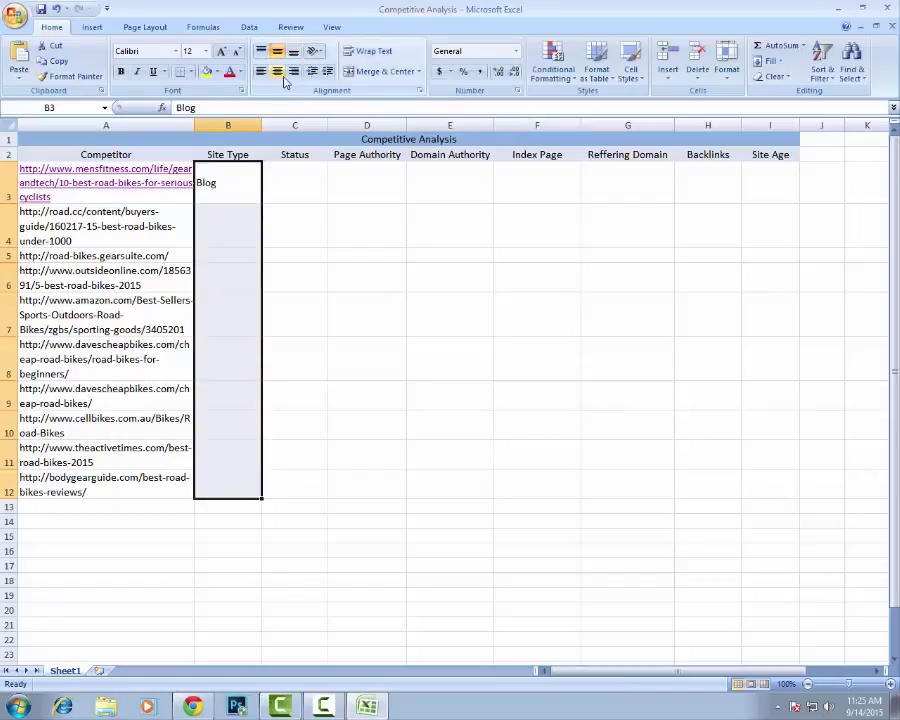
pyautogui.click(277, 71)
pyautogui.click(366, 277)
# Enter Not Same Intention as the Men's Fitness status in cell C3 and widen column C to fit the text
pyautogui.click(305, 192)
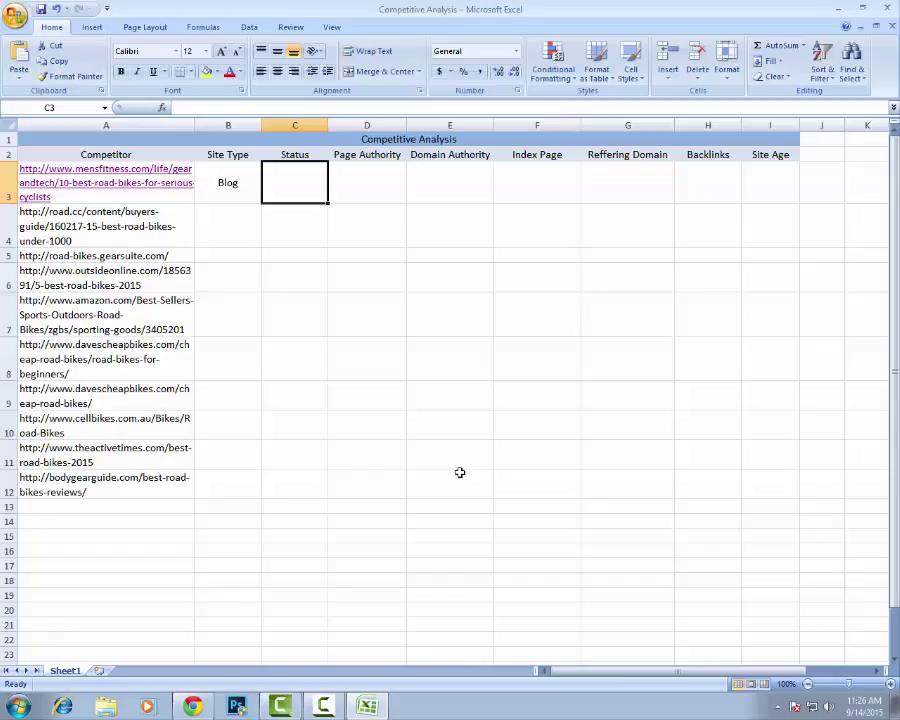
pyautogui.write('Not Same Intention')
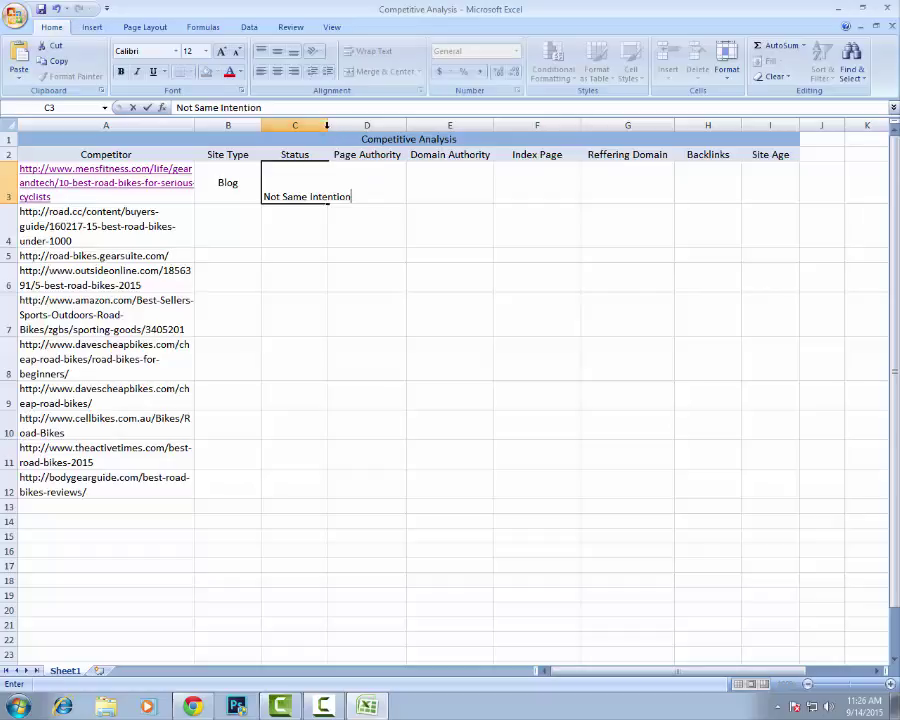
pyautogui.click(303, 136)
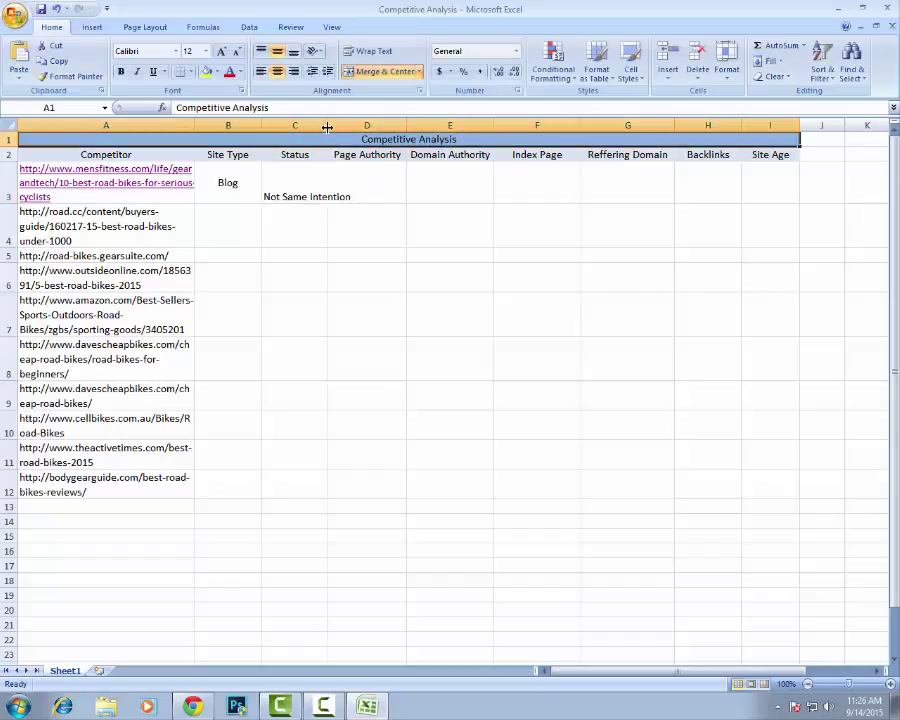
pyautogui.moveTo(327, 126); pyautogui.dragTo(355, 126)
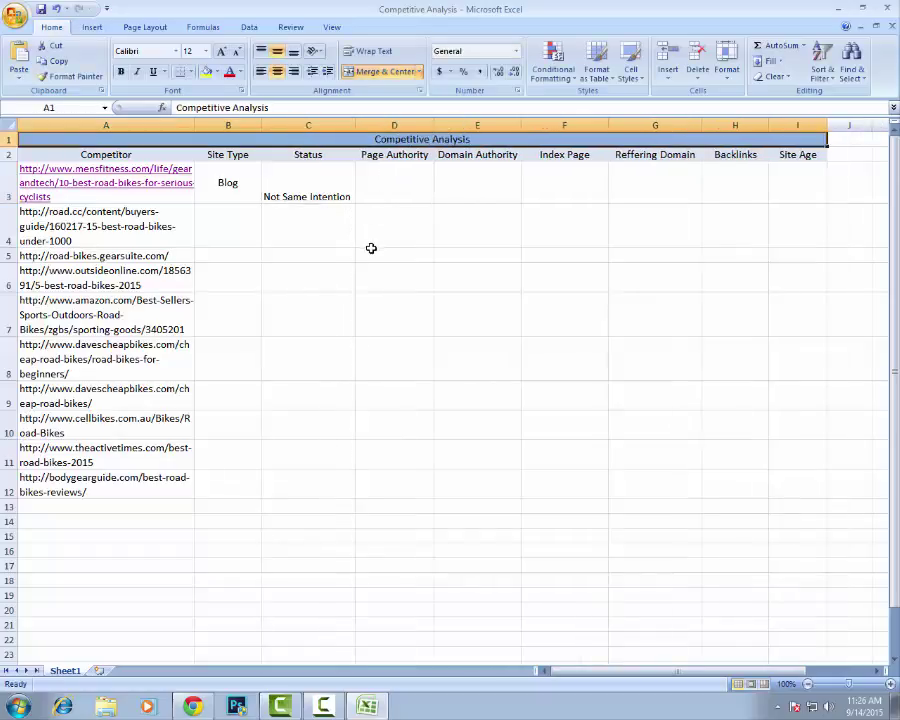
# Centre the contents of the whole Status column vertically and horizontally
pyautogui.click(311, 257)
pyautogui.click(307, 125)
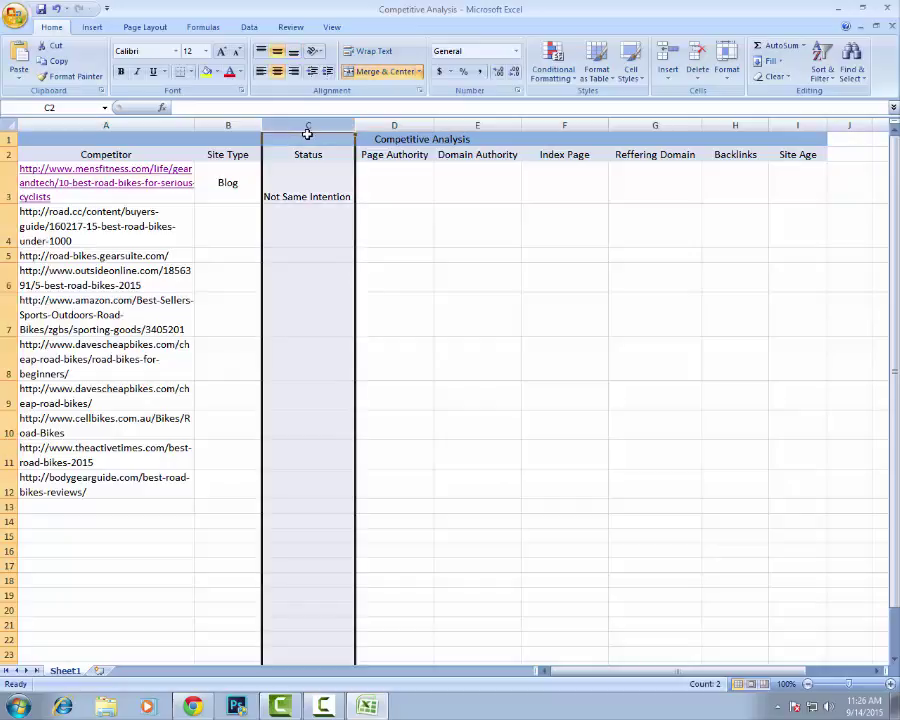
pyautogui.click(279, 52)
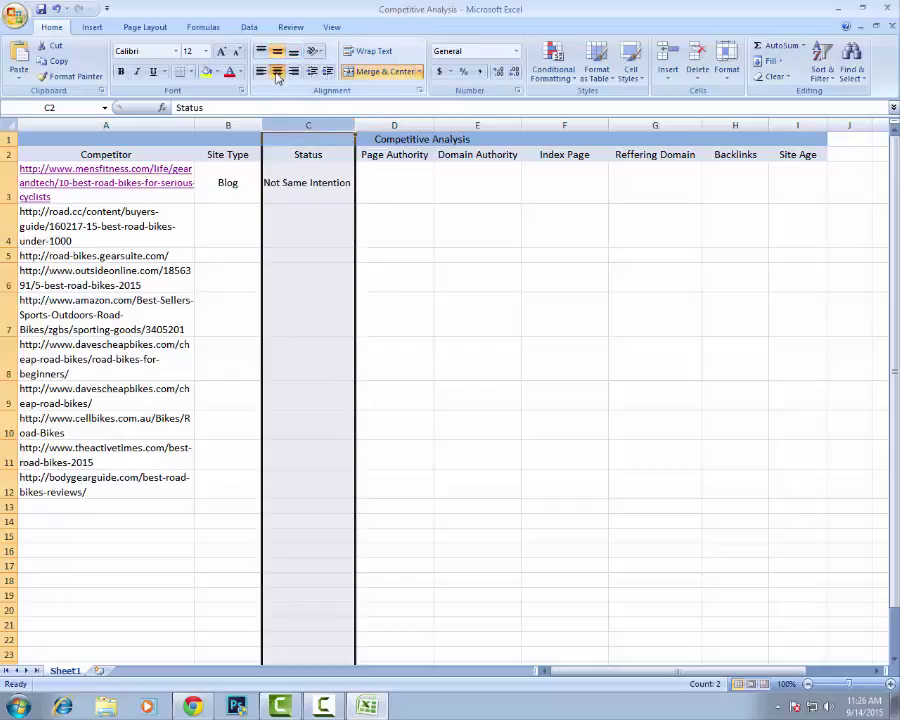
pyautogui.click(422, 352)
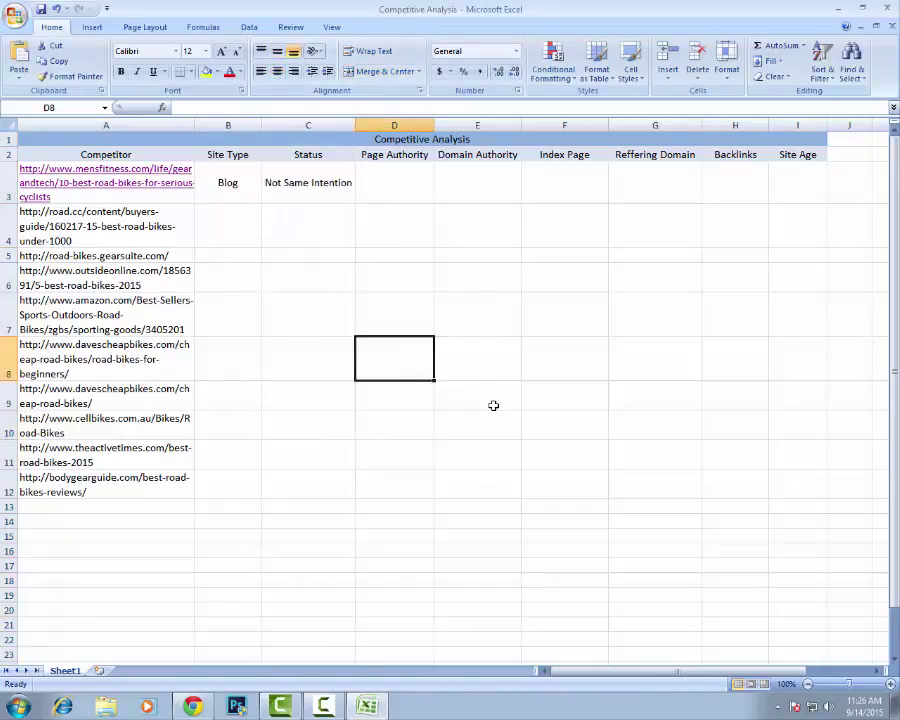
# Turn the road.cc address in A4 into a link, open it in Chrome and look through the buyer's guide article
pyautogui.doubleClick(106, 237)
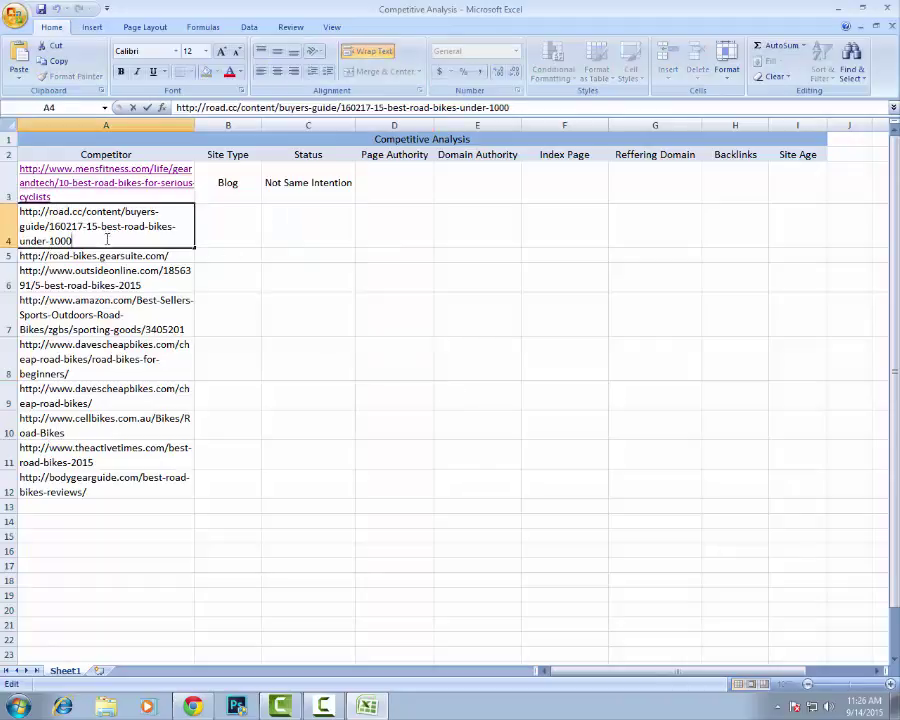
pyautogui.click(255, 233)
pyautogui.click(127, 238)
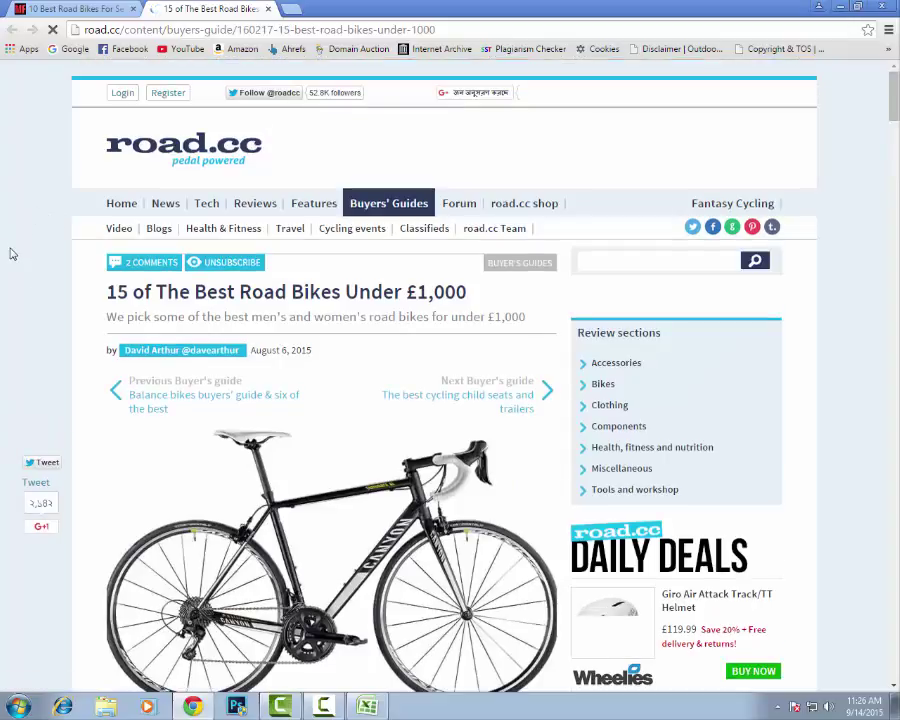
pyautogui.scroll(-15, 13, 262)
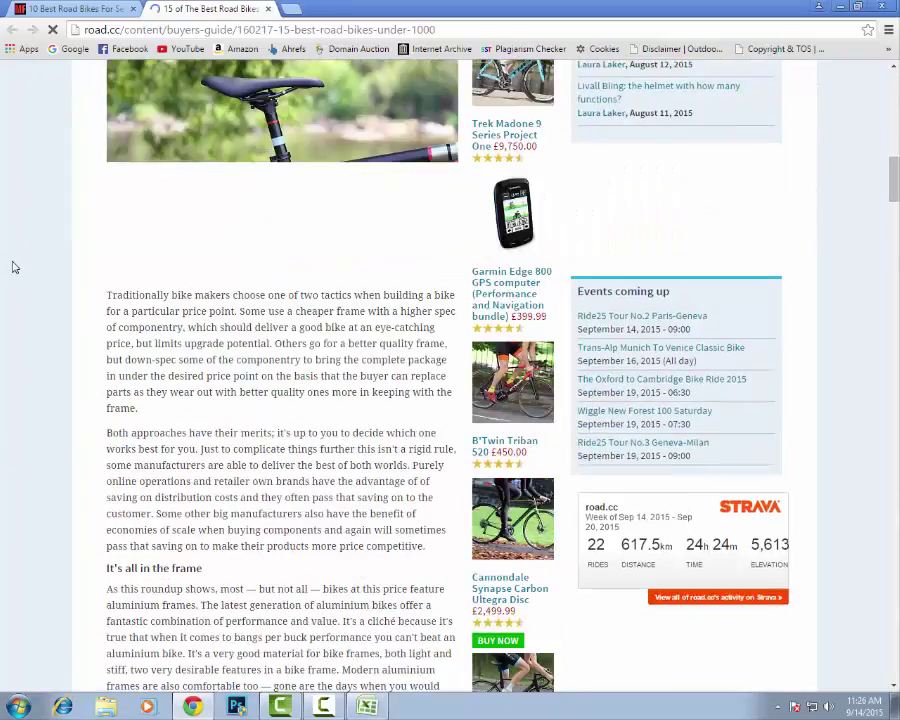
pyautogui.scroll(-20, 14, 266)
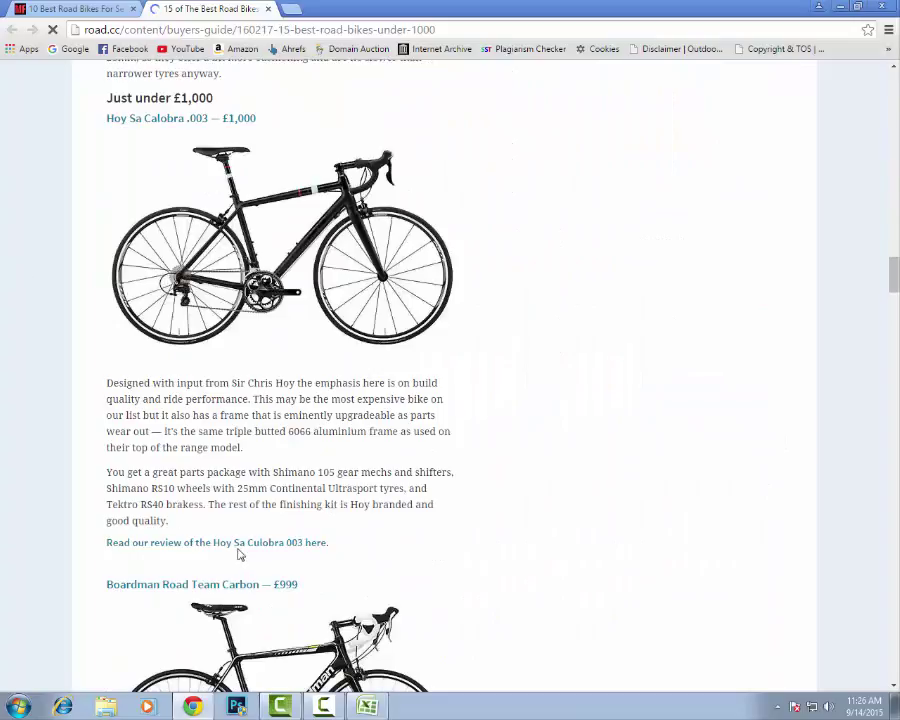
# Open the Hoy Sa Calobra 003 review from the article and examine its text, test report and ratings
pyautogui.click(238, 545)
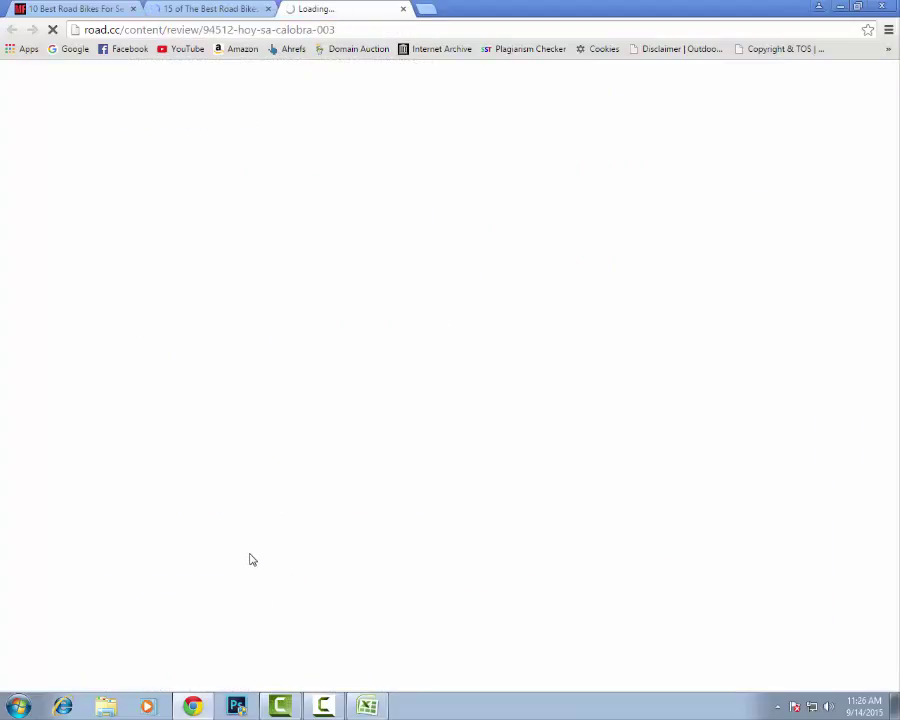
pyautogui.scroll(-8, 272, 480)
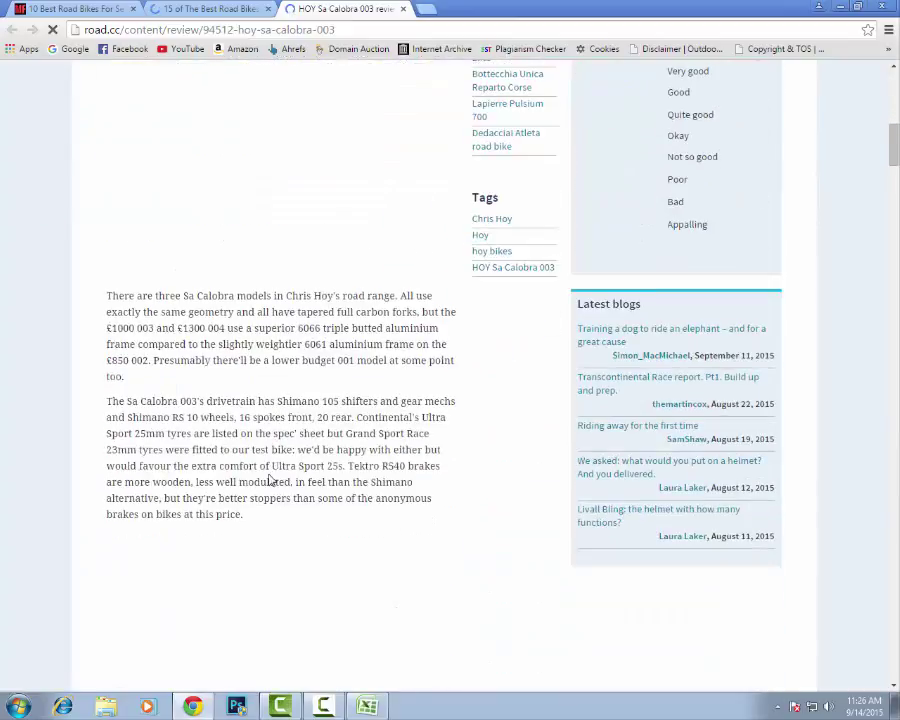
pyautogui.scroll(-18, 270, 480)
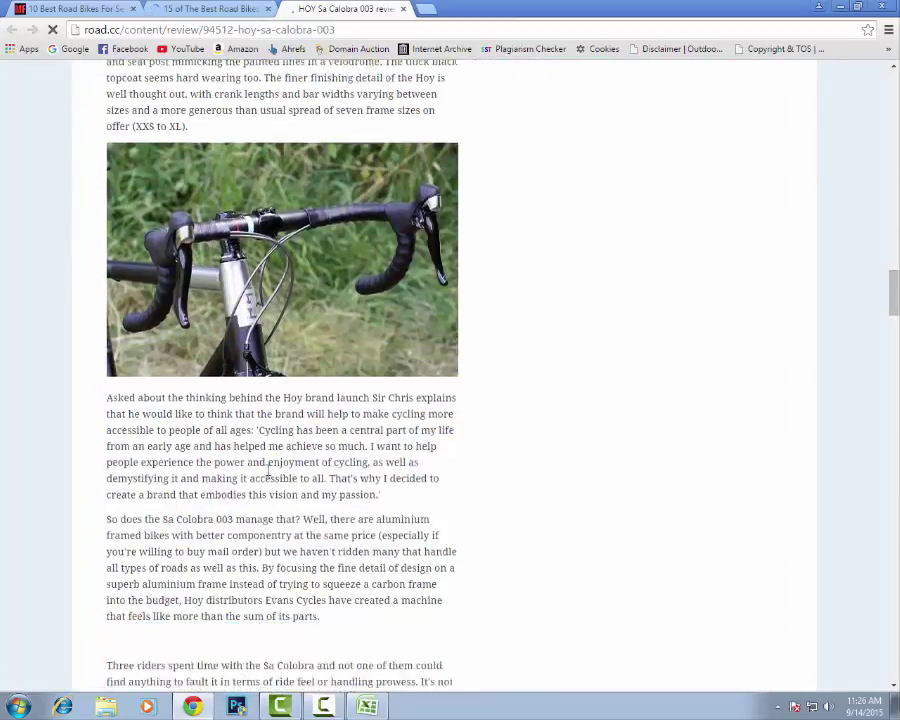
pyautogui.scroll(-10, 268, 475)
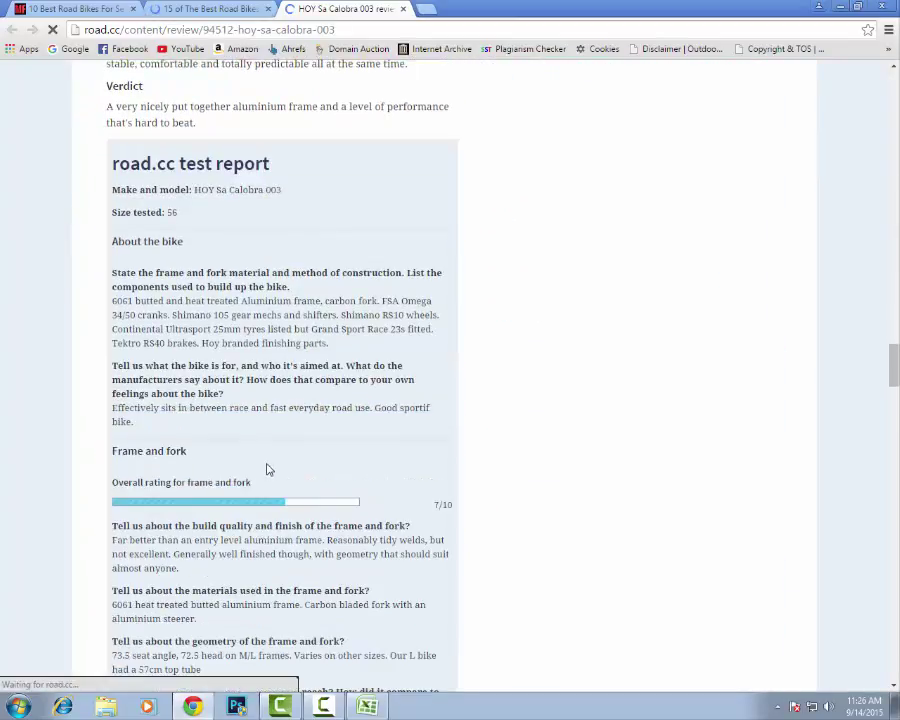
pyautogui.scroll(-12, 268, 470)
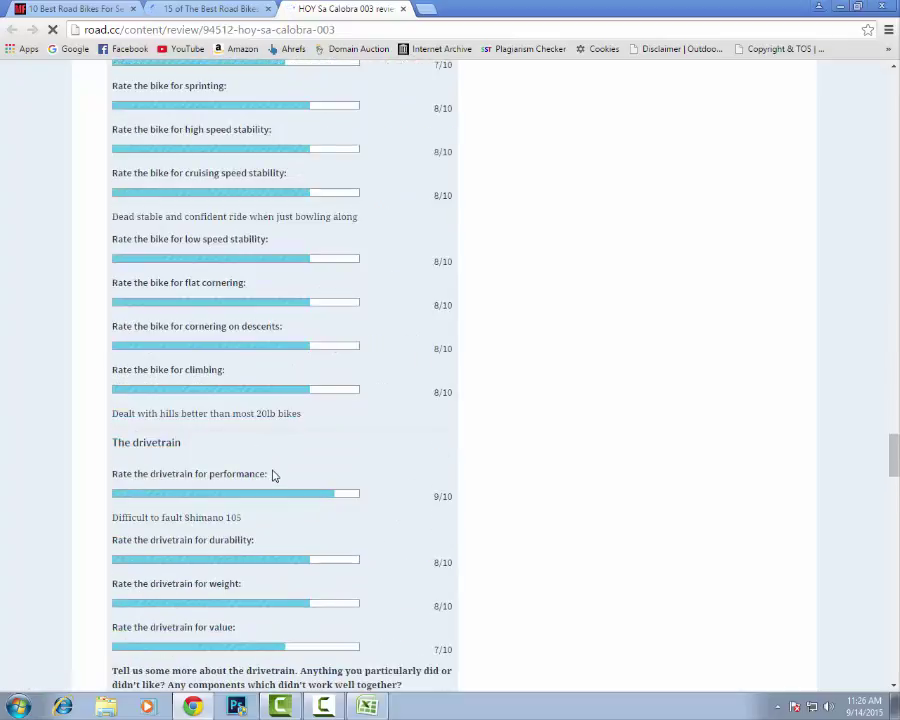
pyautogui.scroll(-12, 345, 460)
pyautogui.scroll(17, 342, 445)
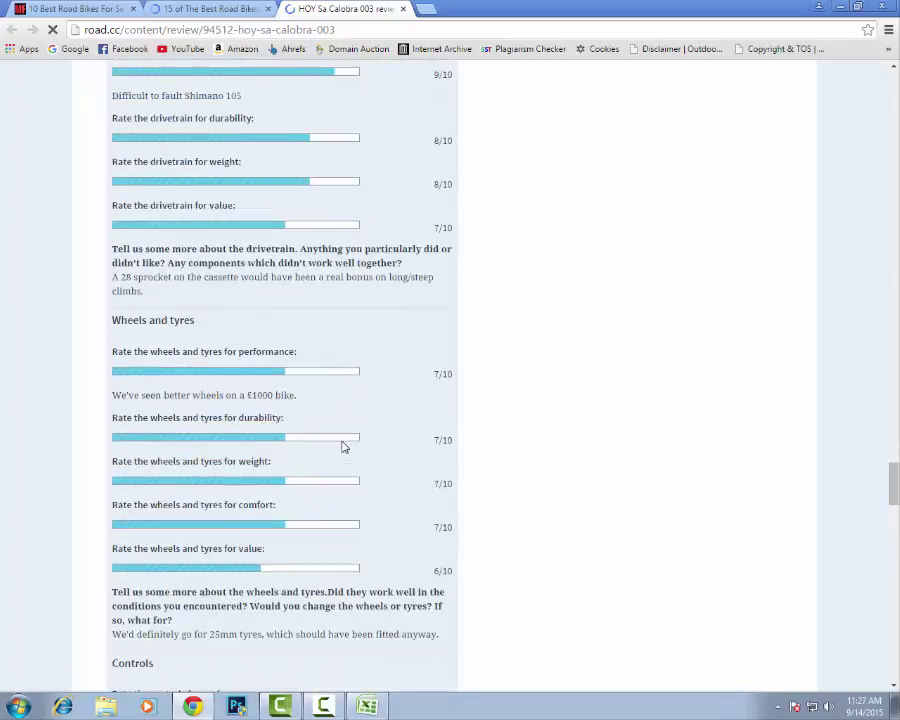
pyautogui.scroll(20, 342, 447)
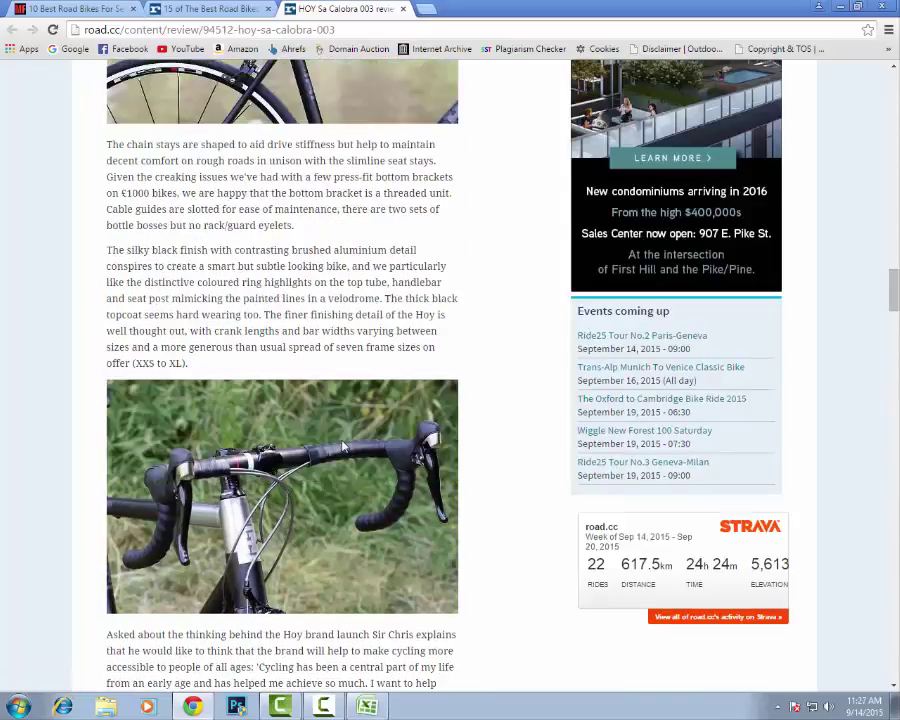
# Check the Decathlon road bikes shop page linked from the review, close it and return to the start of the review
pyautogui.scroll(-5, 342, 440)
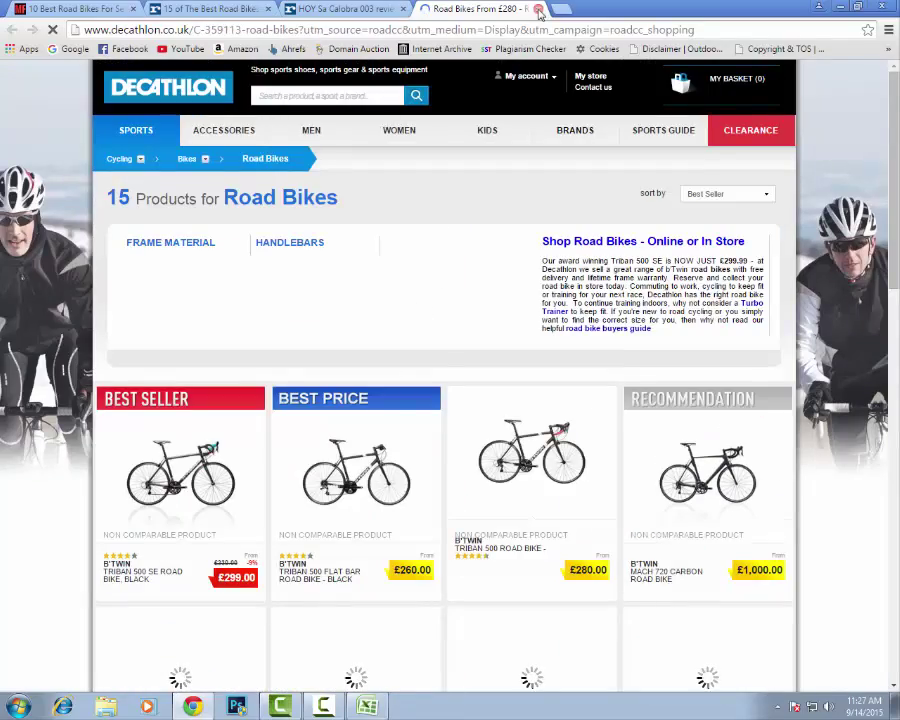
pyautogui.scroll(-12, 322, 423)
pyautogui.scroll(13, 294, 400)
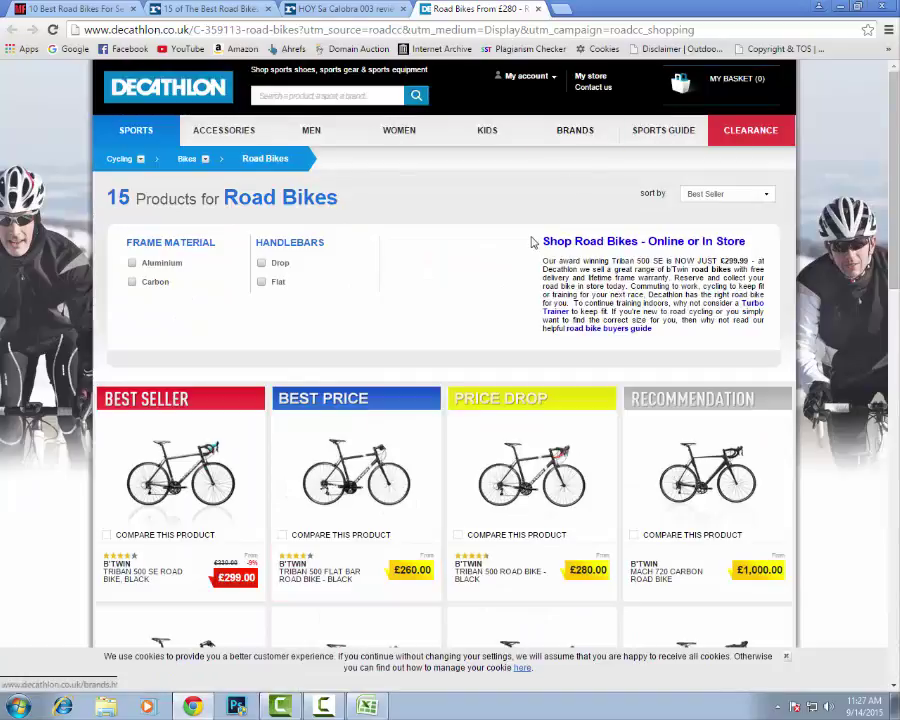
pyautogui.click(536, 8)
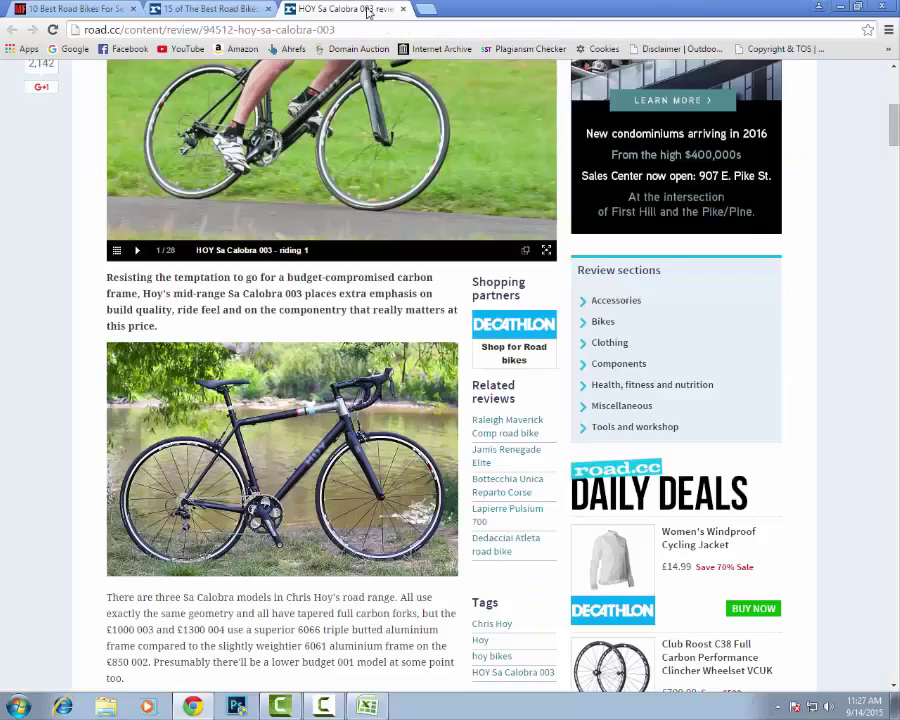
pyautogui.scroll(3, 333, 478)
pyautogui.scroll(3, 331, 478)
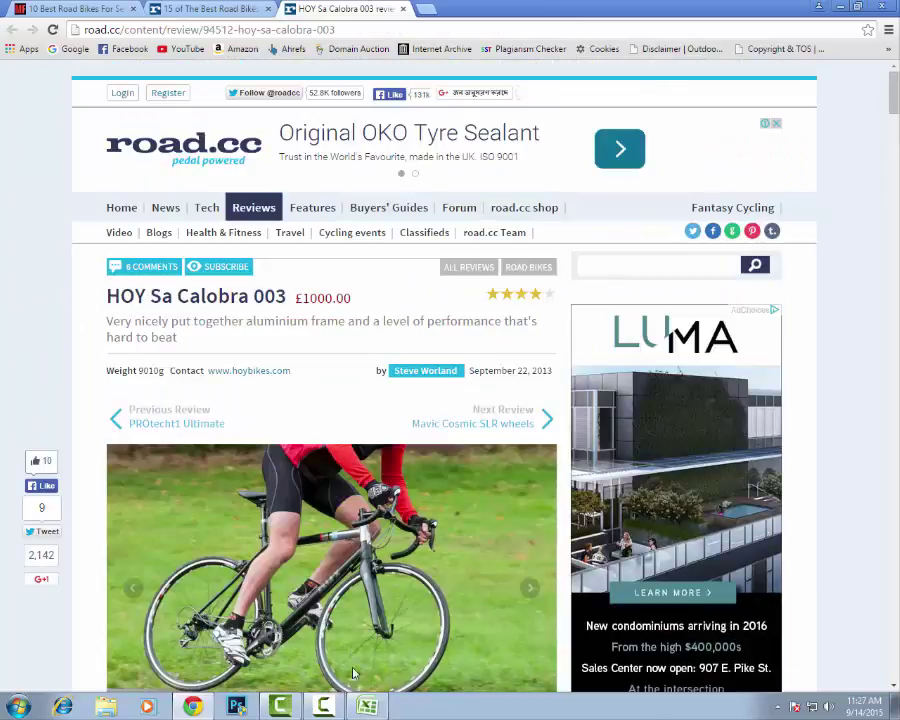
# Switch to Excel and record the road.cc competitor in row 4 with site type Niche and status Same Intention
pyautogui.hotkey('alt', 'Tab')
pyautogui.click(215, 238)
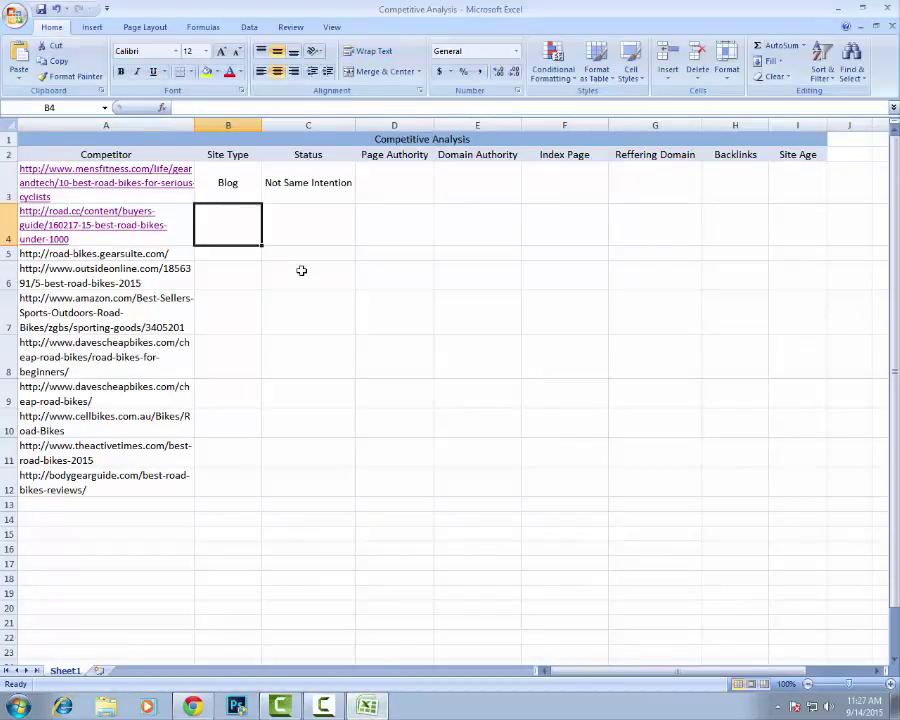
pyautogui.write('Niche')
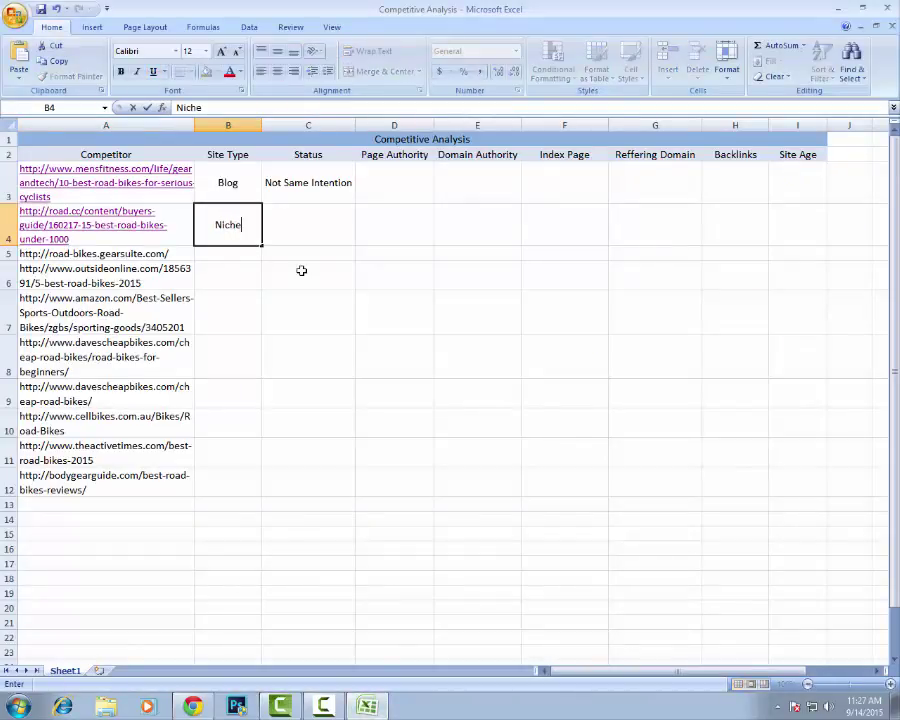
pyautogui.click(300, 217)
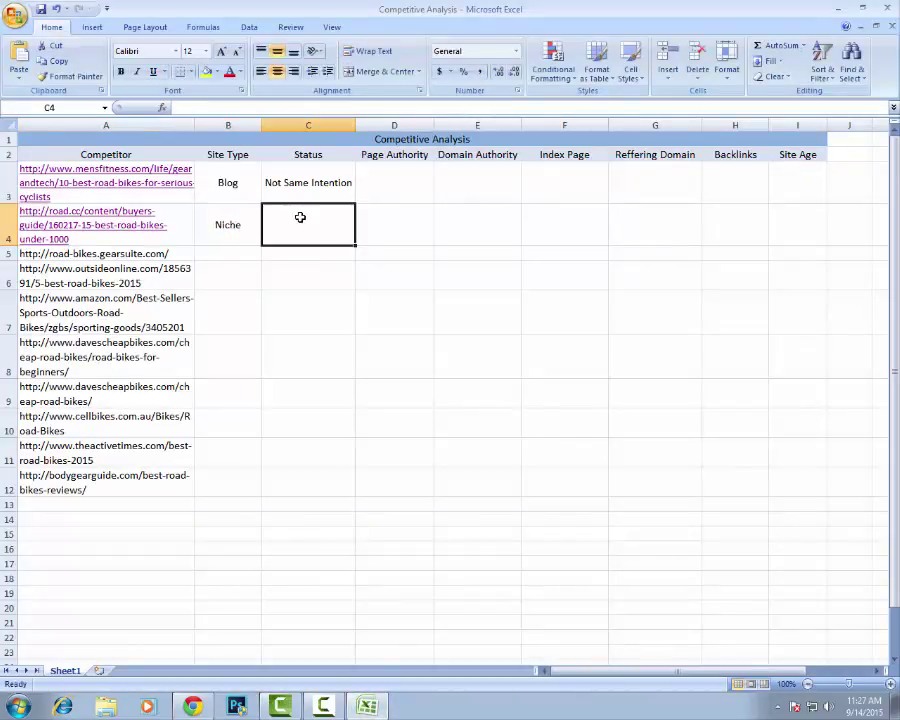
pyautogui.write('Same I')
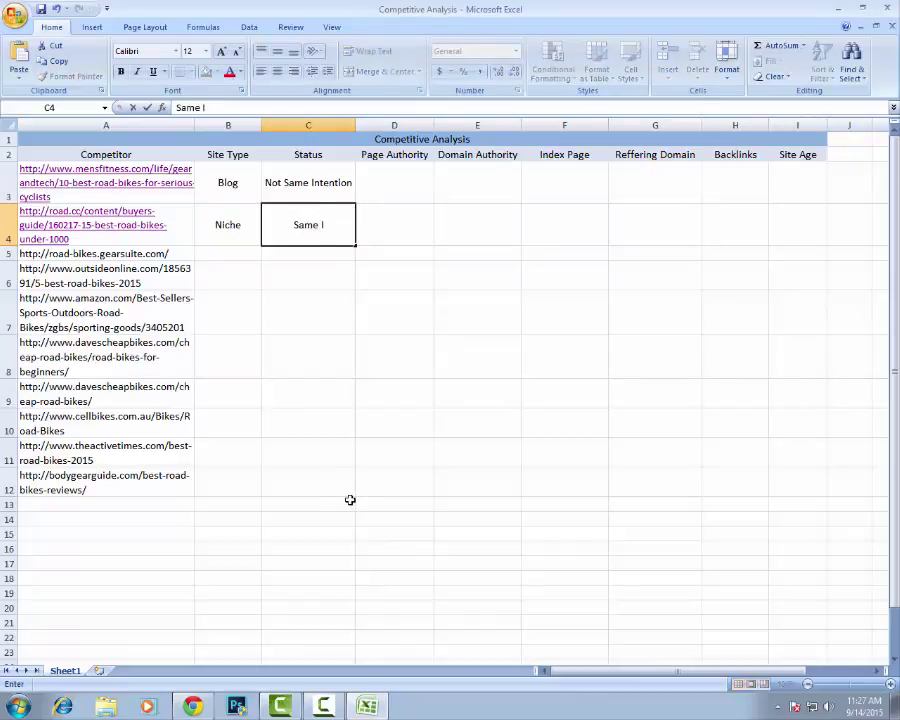
pyautogui.write('ntention')
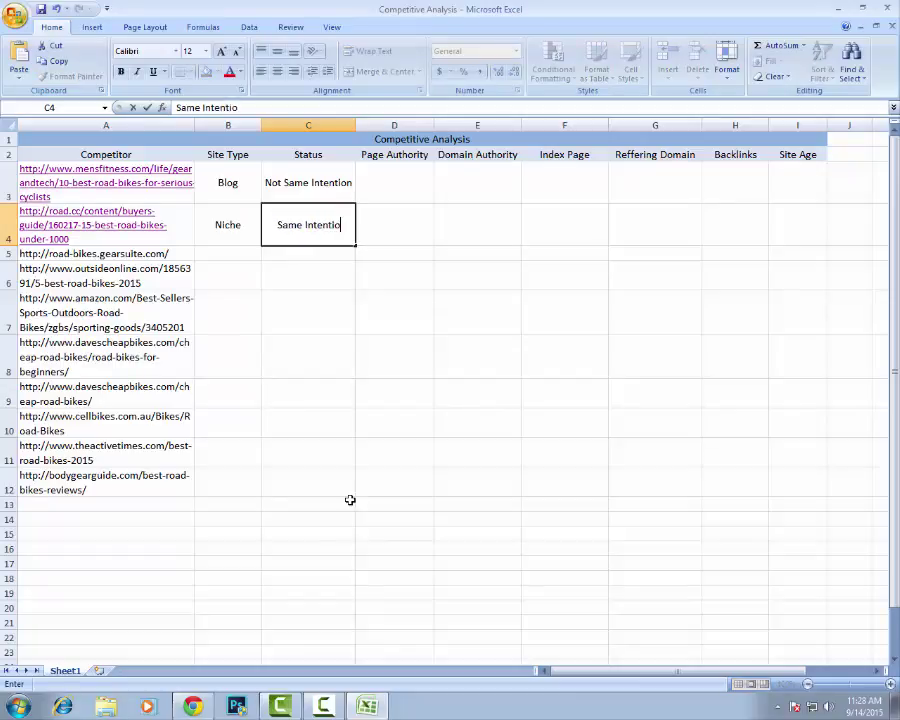
pyautogui.click(322, 401)
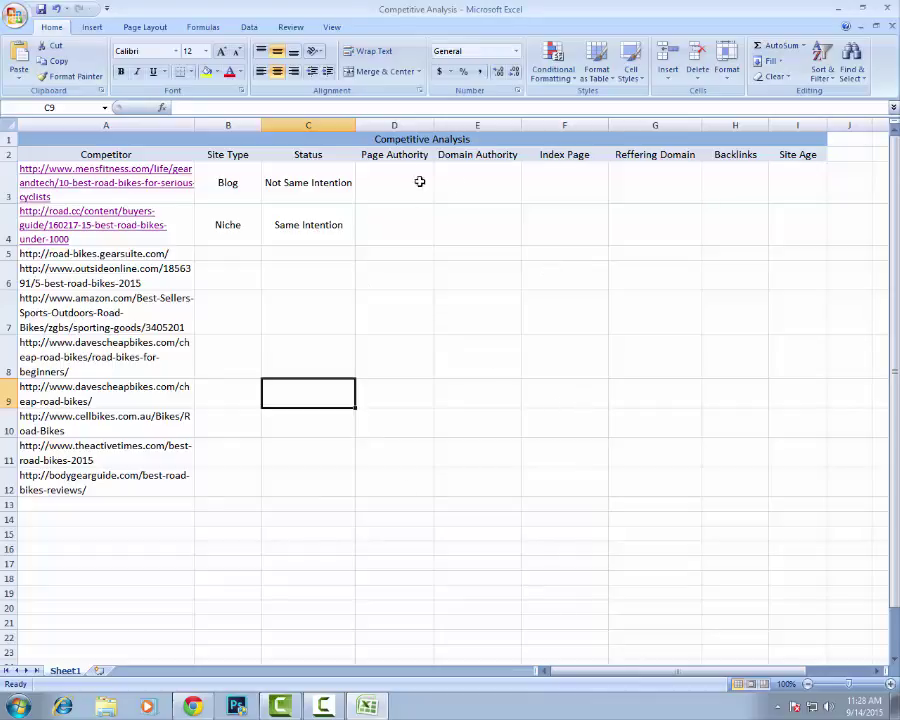
pyautogui.click(479, 183)
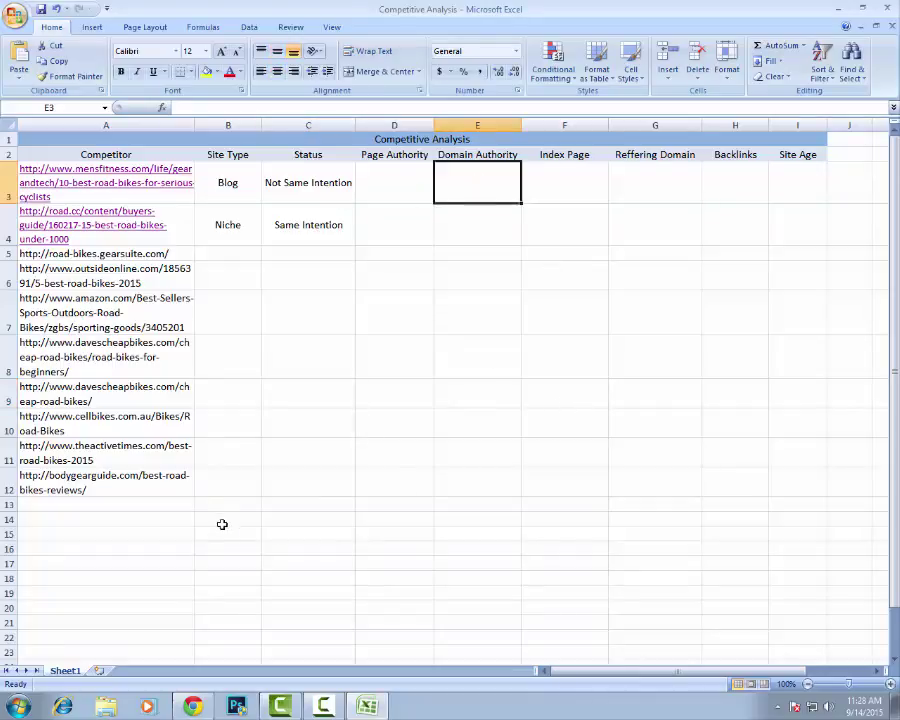
# Switch to Chrome, search Google for open site explorer in a new tab and open Moz's Open Site Explorer
pyautogui.hotkey('alt', 'Tab')
pyautogui.hotkey('ctrl', 't')
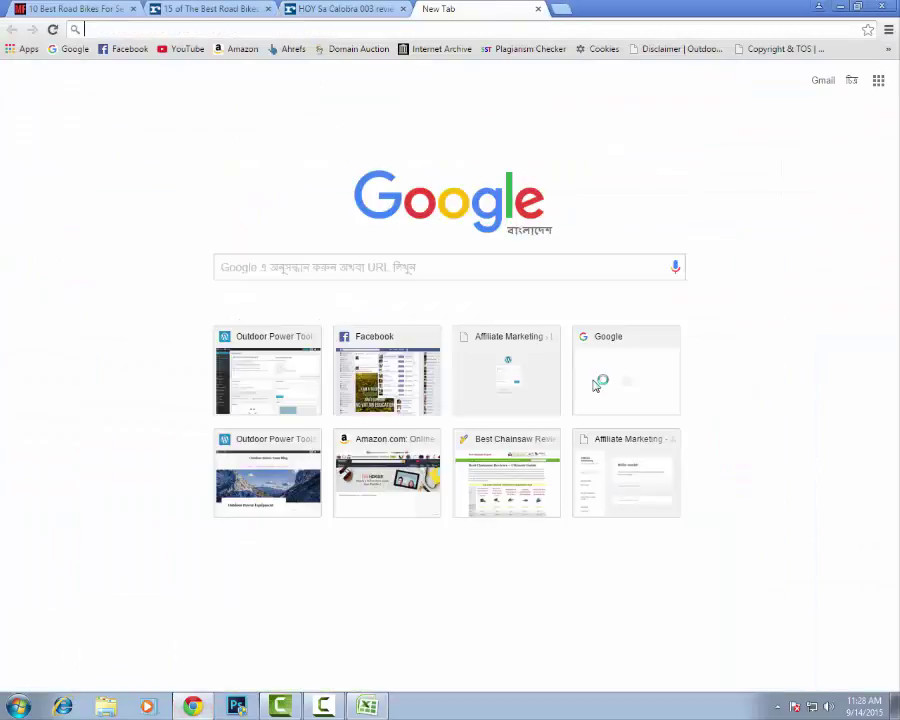
pyautogui.write('ope')
pyautogui.write('n')
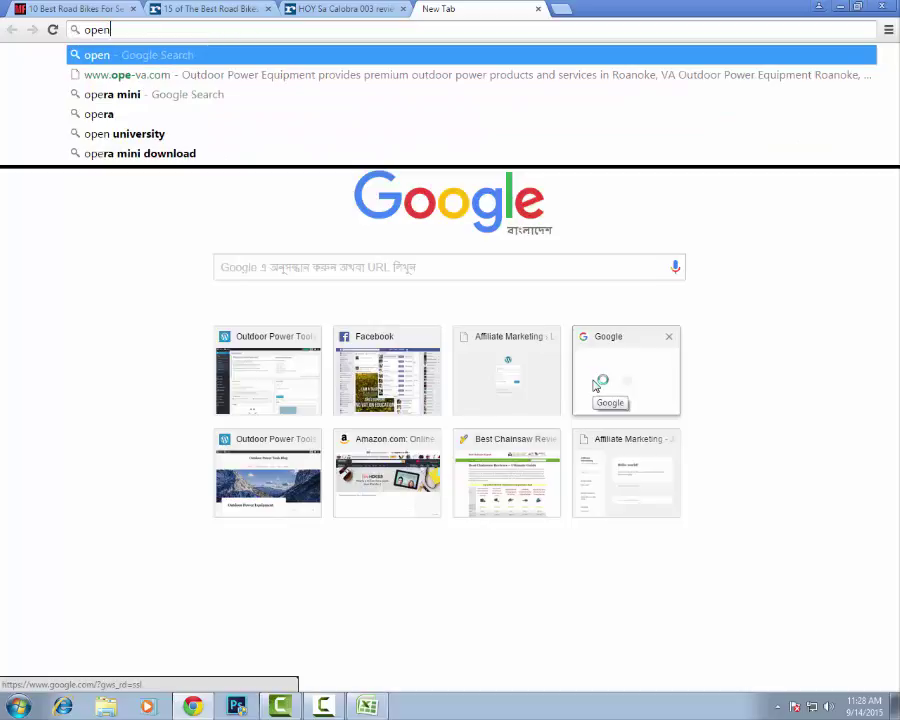
pyautogui.write(' site')
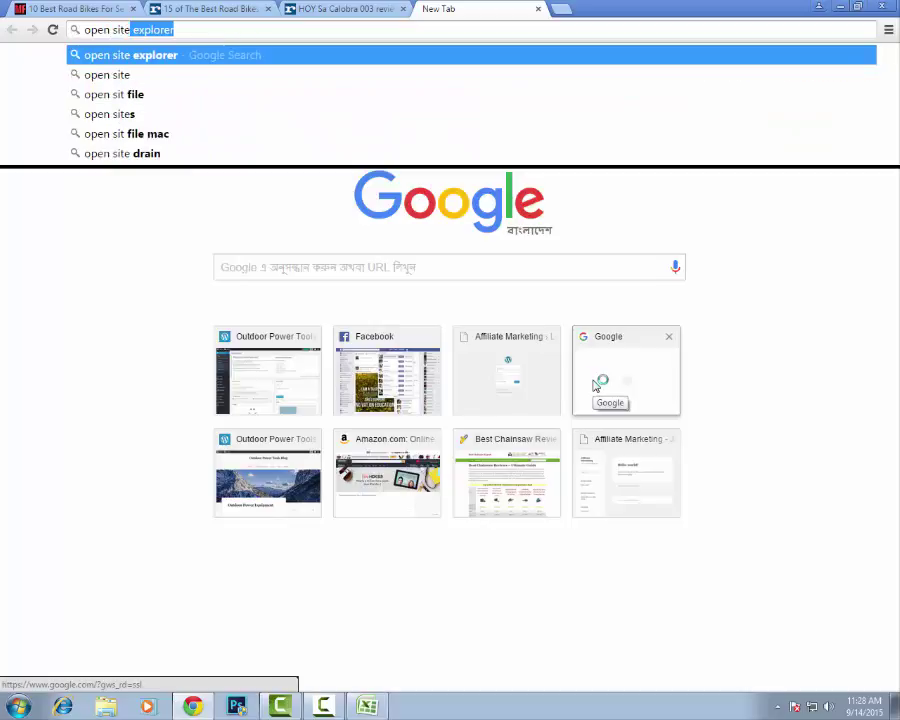
pyautogui.press('Return')
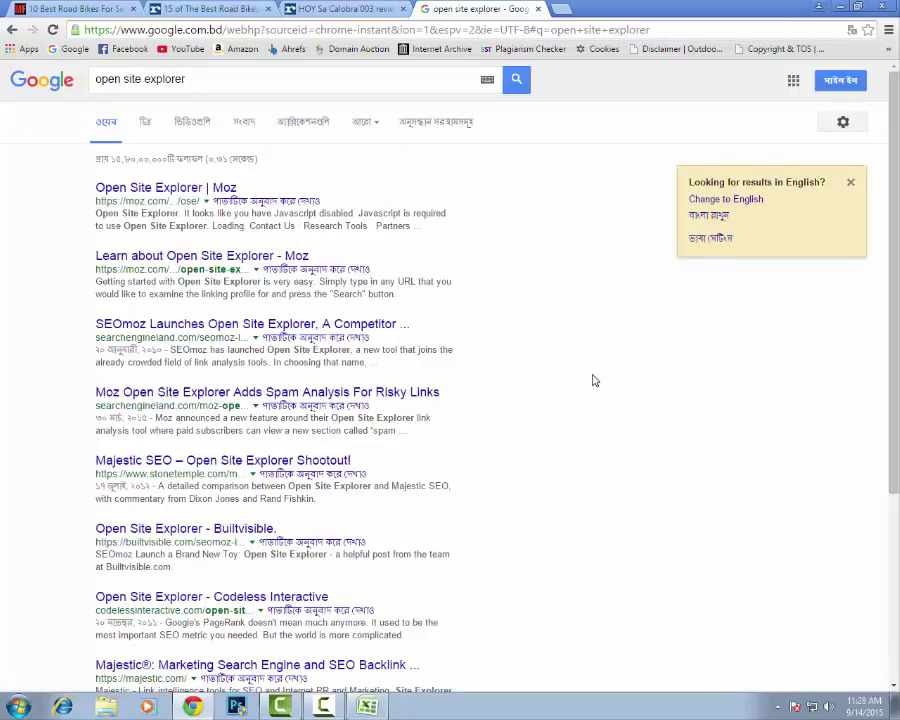
pyautogui.click(180, 189)
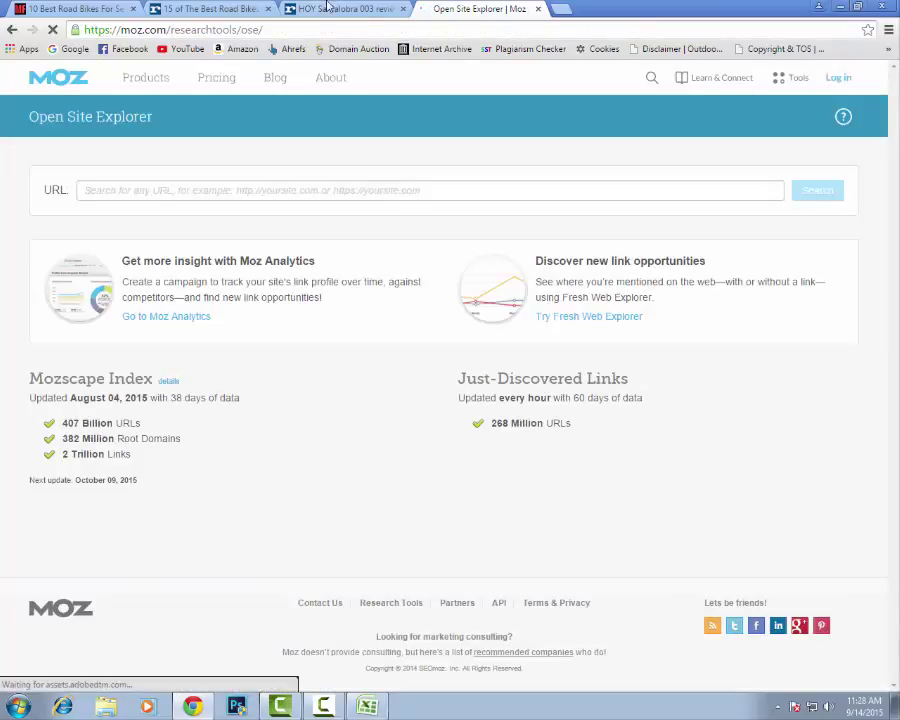
# Look up the road.cc buyer's guide address in Open Site Explorer and check its domain and page authority
pyautogui.click(232, 7)
pyautogui.click(489, 30)
pyautogui.hotkey('ctrl', 'c')
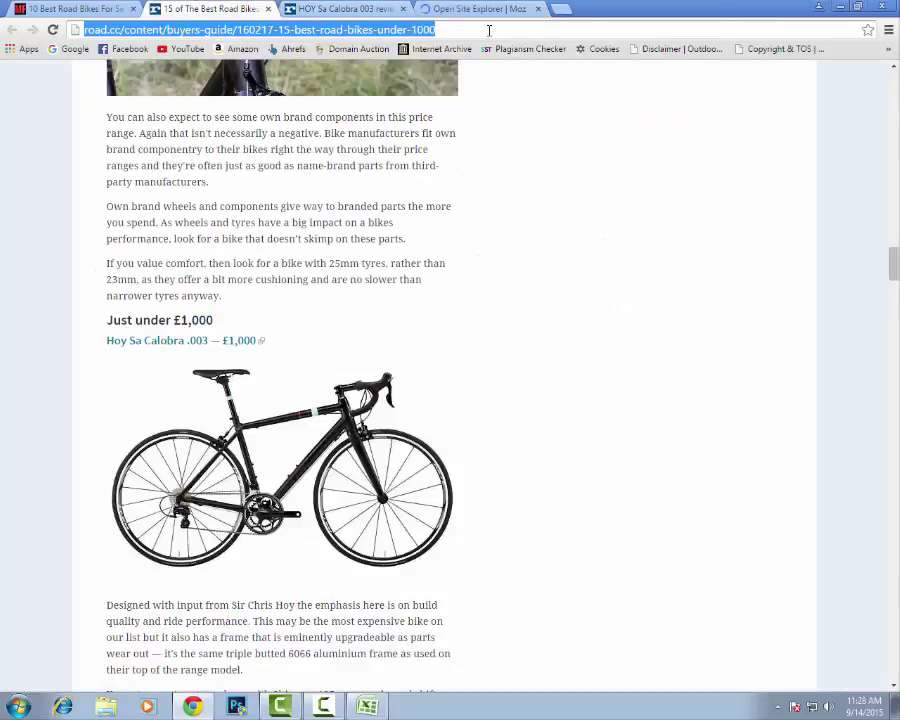
pyautogui.click(478, 9)
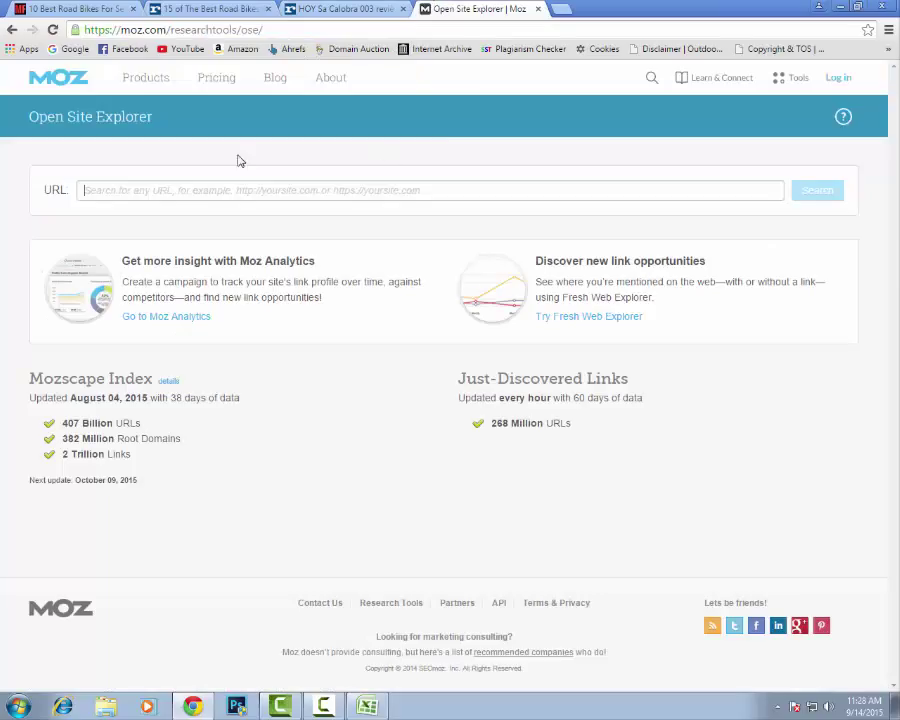
pyautogui.click(197, 190)
pyautogui.hotkey('ctrl', 'v')
pyautogui.click(814, 195)
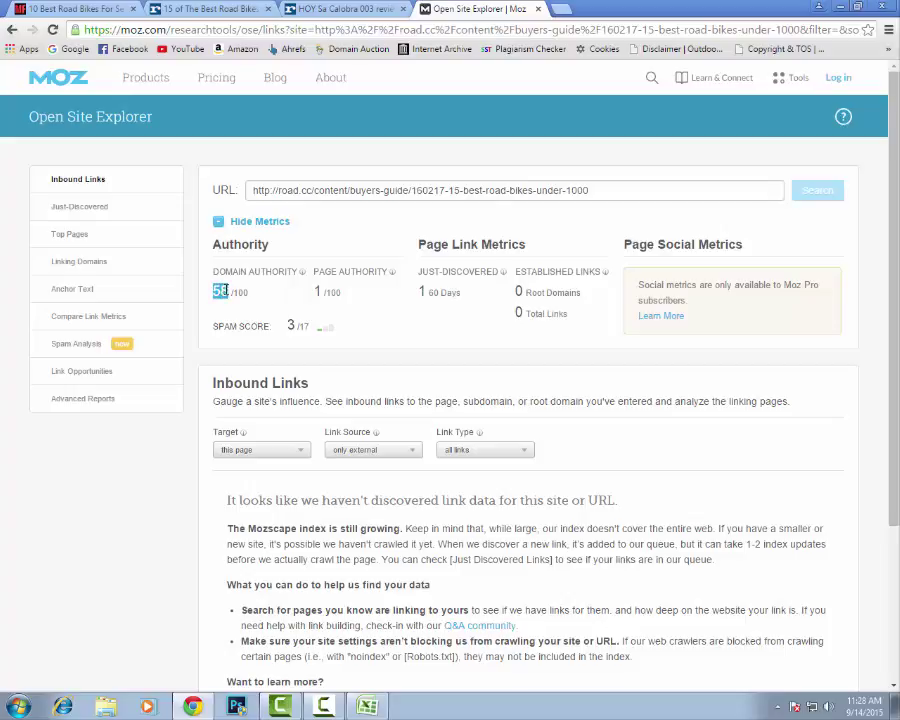
pyautogui.click(335, 305)
pyautogui.click(391, 319)
pyautogui.moveTo(234, 292); pyautogui.dragTo(440, 357)
pyautogui.click(440, 357)
# Switch to Excel and enter page authority 1 and domain authority 58 in row 3
pyautogui.click(386, 707)
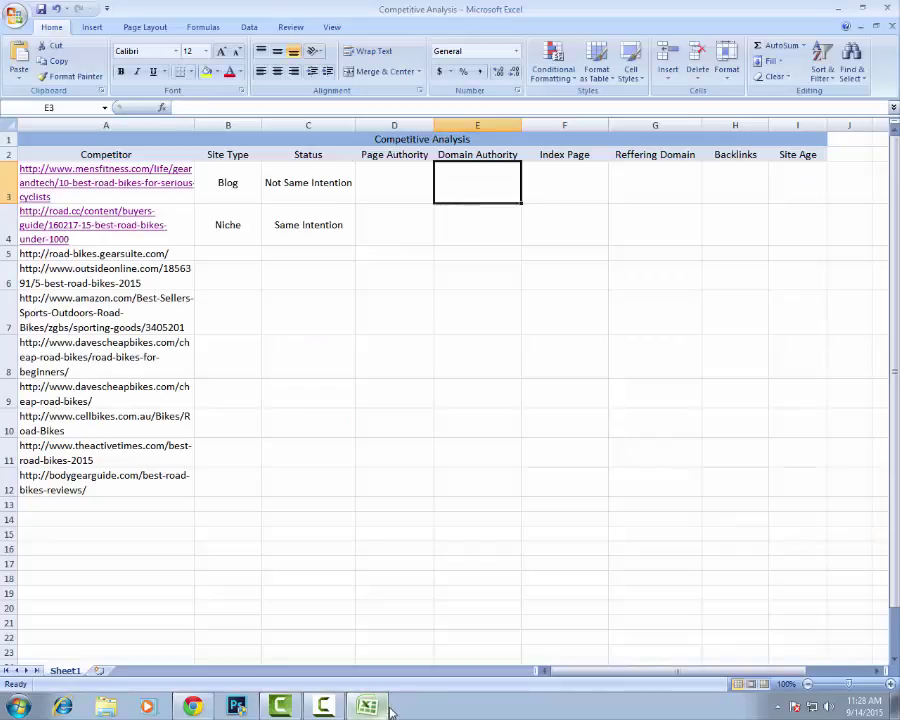
pyautogui.press('Left')
pyautogui.write('1')
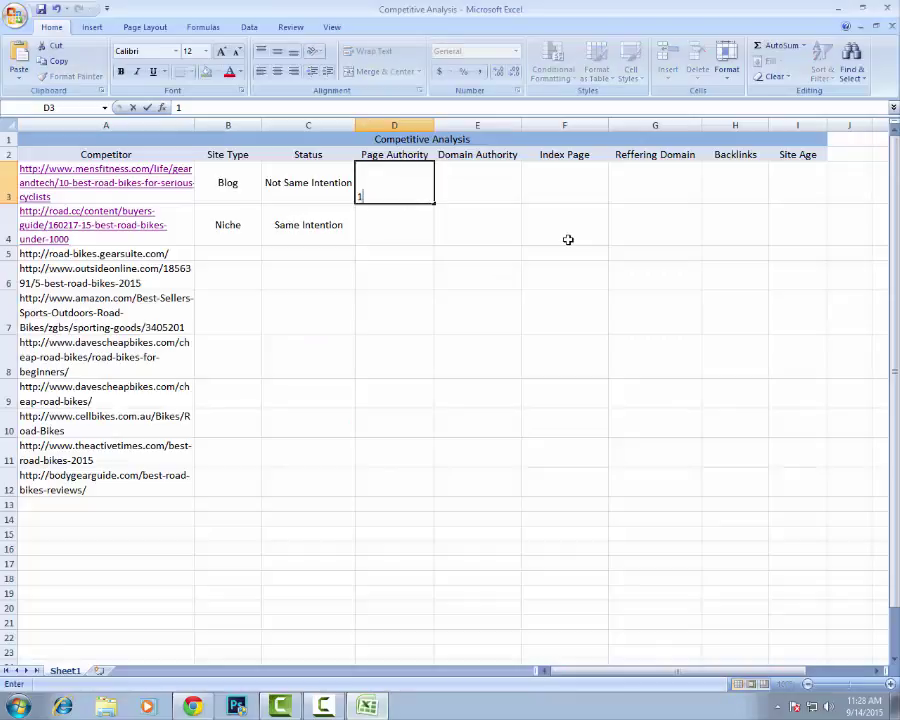
pyautogui.click(568, 240)
pyautogui.rightClick(568, 238)
pyautogui.press('Escape')
pyautogui.press('Up')
pyautogui.press('Left')
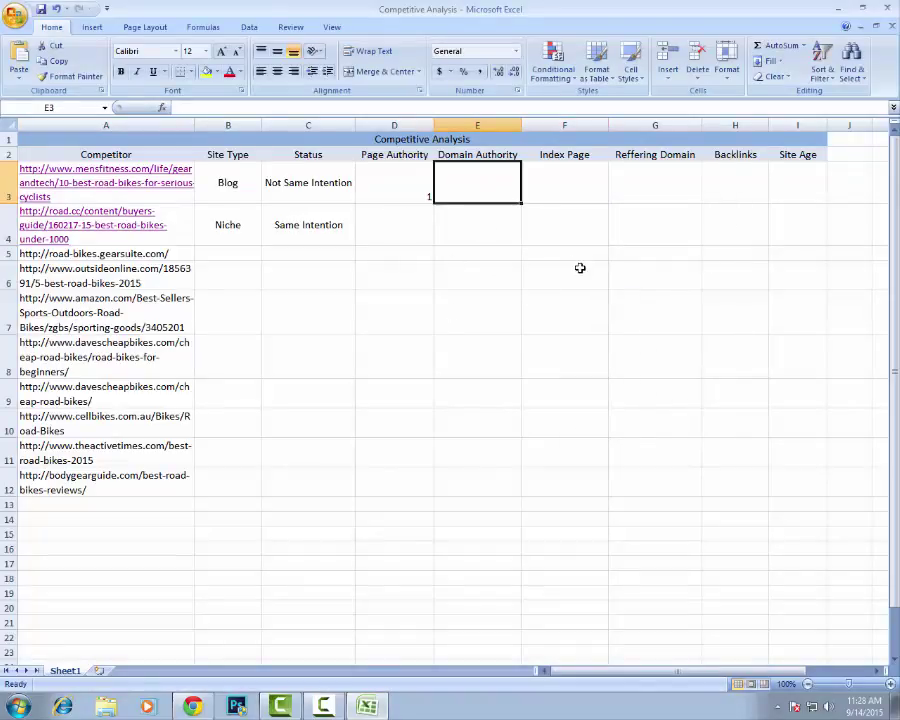
pyautogui.write('58')
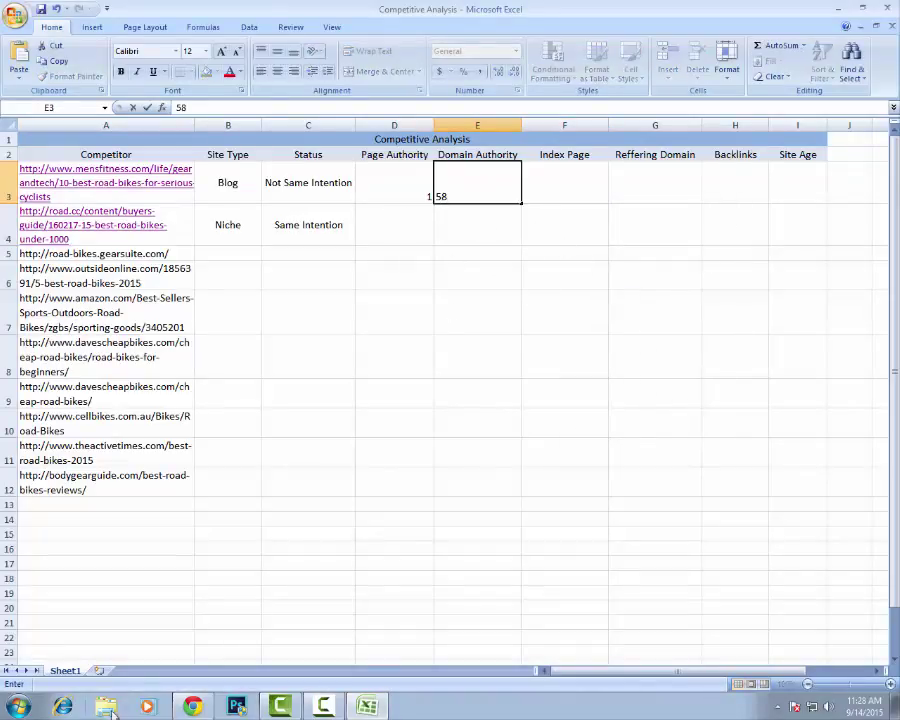
# Look up the Hoy Sa Calobra 003 review address in Chrome's Open Site Explorer tab and check its domain and page authority
pyautogui.hotkey('alt', 'Tab')
pyautogui.click(320, 9)
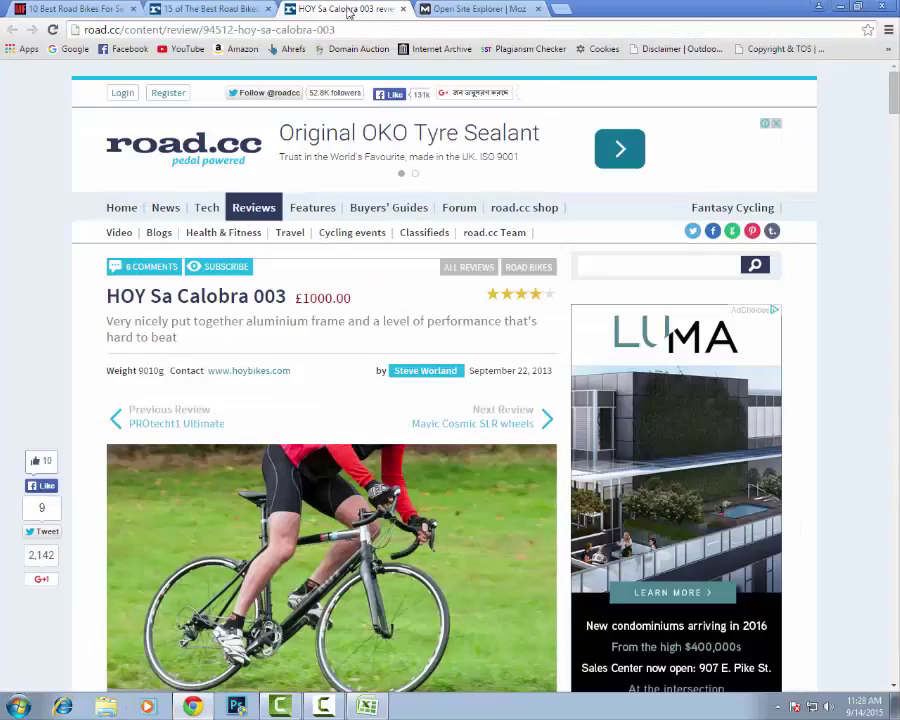
pyautogui.click(362, 30)
pyautogui.hotkey('ctrl', 'c')
pyautogui.click(445, 9)
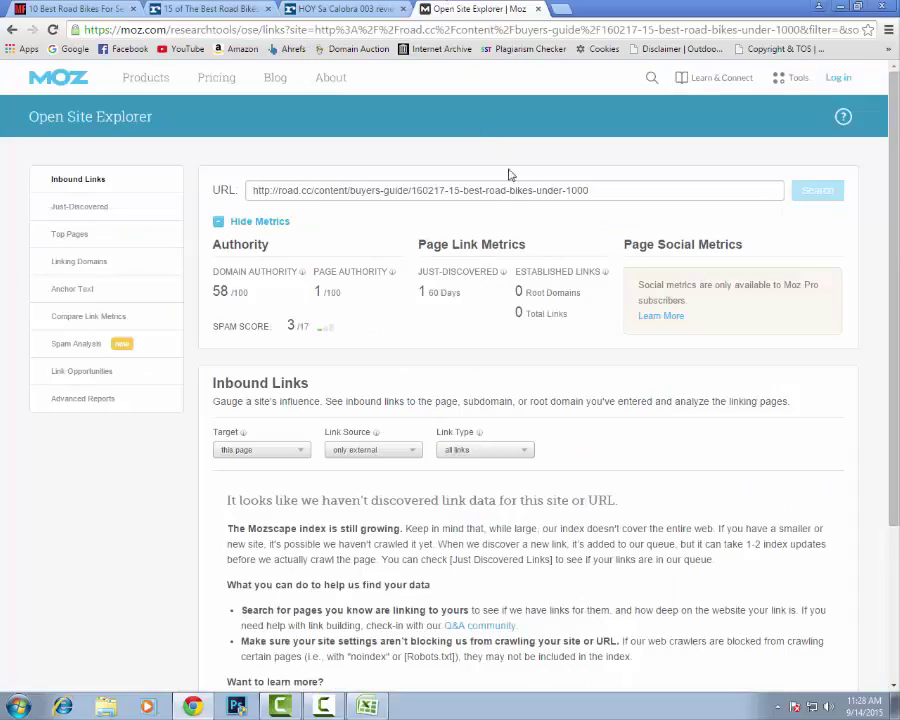
pyautogui.tripleClick(620, 185)
pyautogui.hotkey('ctrl', 'v')
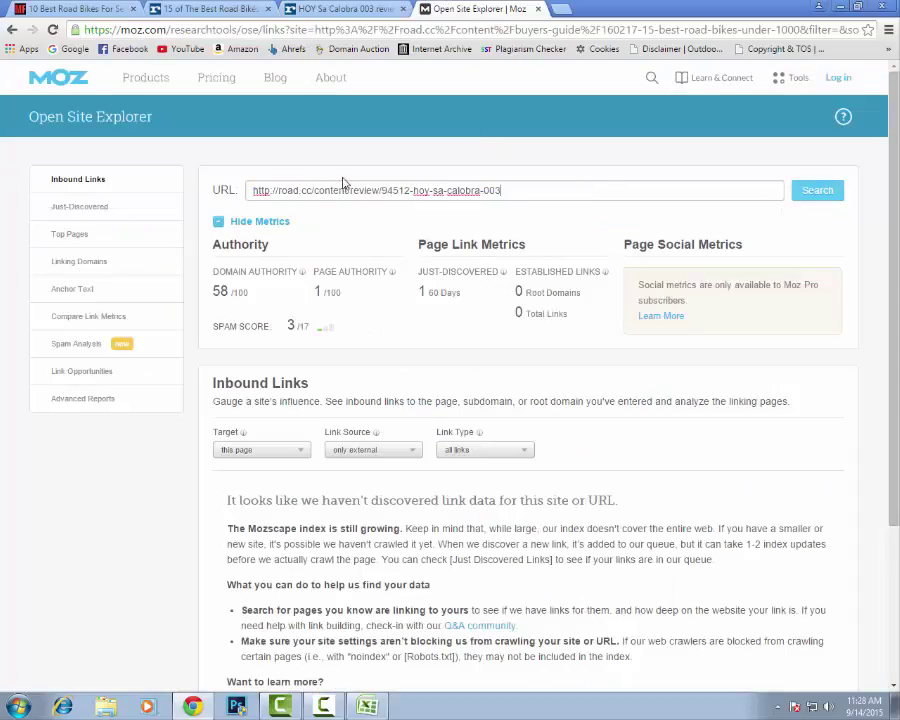
pyautogui.click(817, 192)
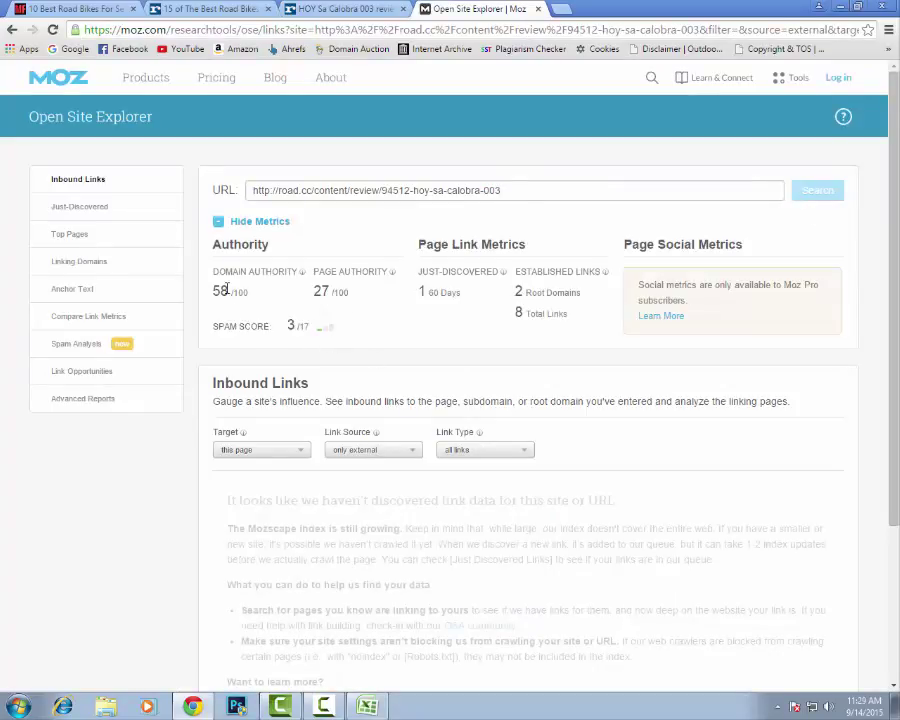
pyautogui.doubleClick(222, 290)
pyautogui.click(376, 316)
pyautogui.doubleClick(327, 291)
pyautogui.click(462, 325)
# Switch to Excel and enter page authority 27 and domain authority 58 for the road.cc competitor in row 4
pyautogui.click(362, 707)
pyautogui.click(392, 231)
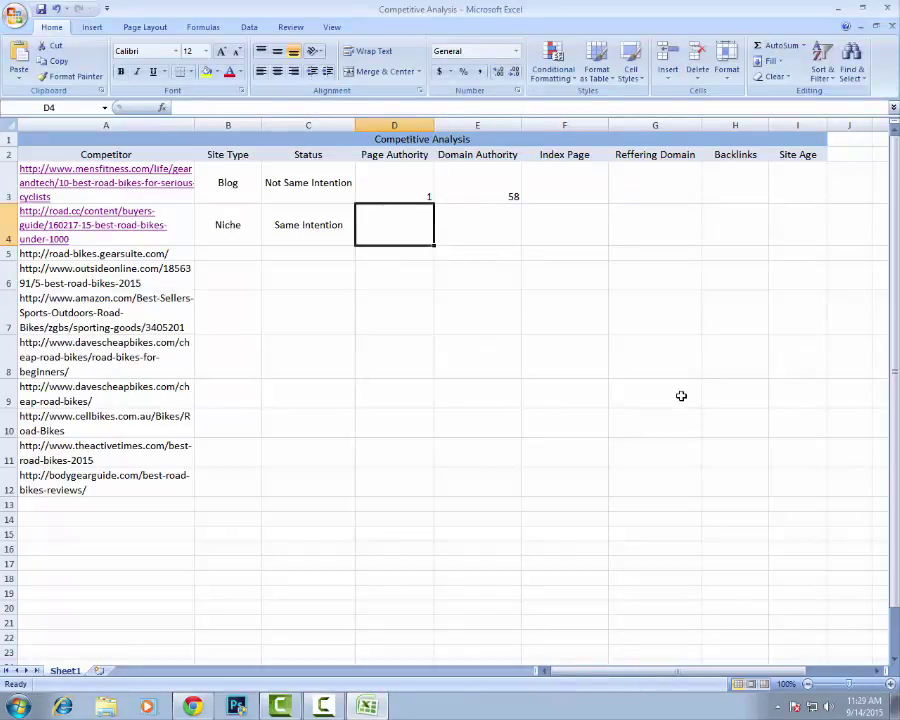
pyautogui.write('27')
pyautogui.click(486, 228)
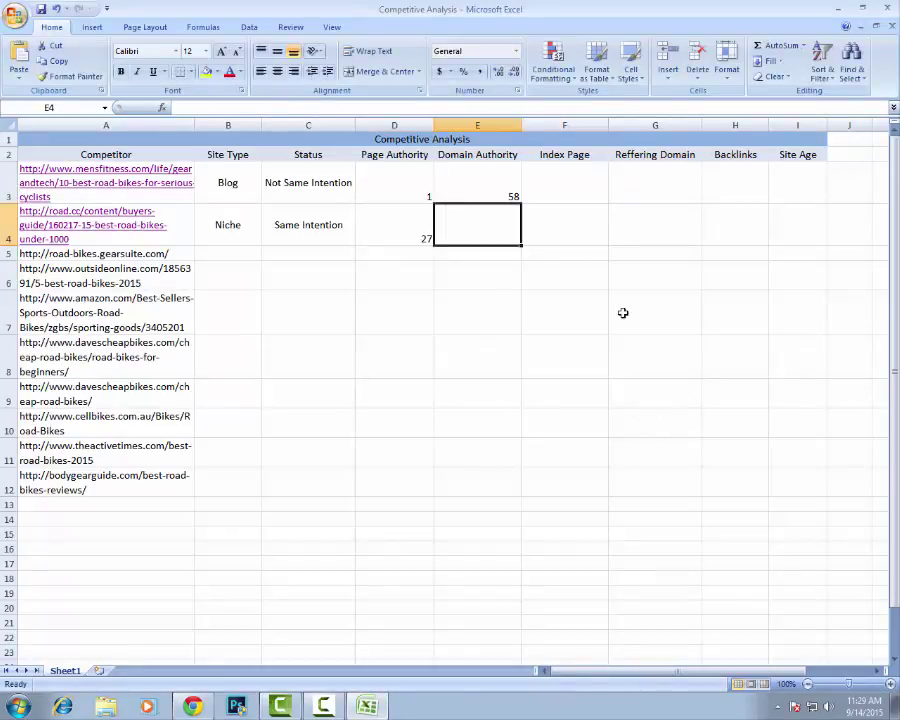
pyautogui.write('58')
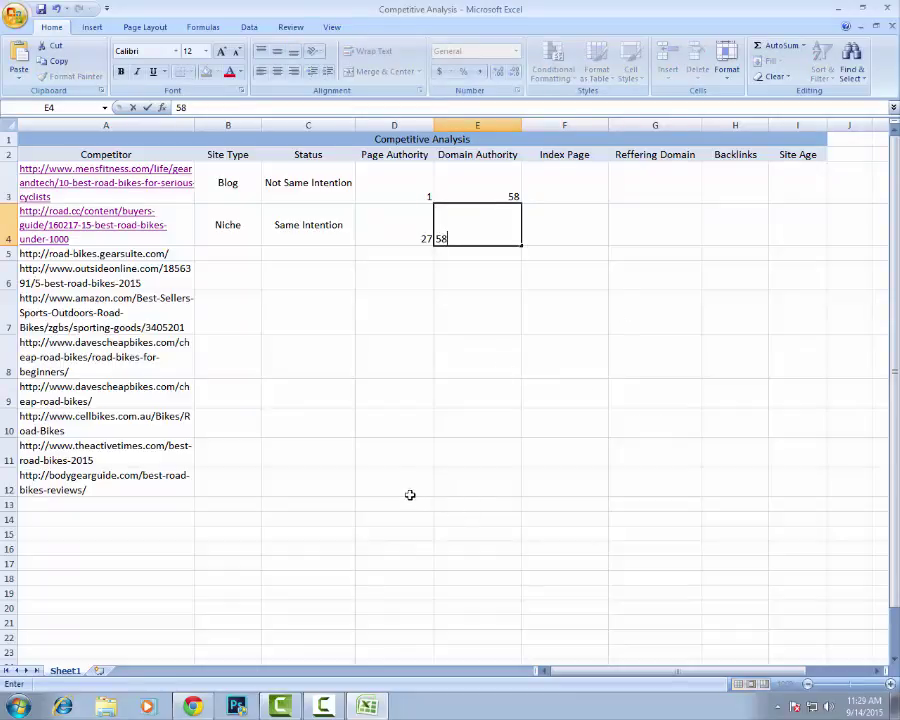
# Centre the Page Authority and Domain Authority cells D3:E12 vertically and horizontally
pyautogui.moveTo(408, 490); pyautogui.dragTo(472, 202)
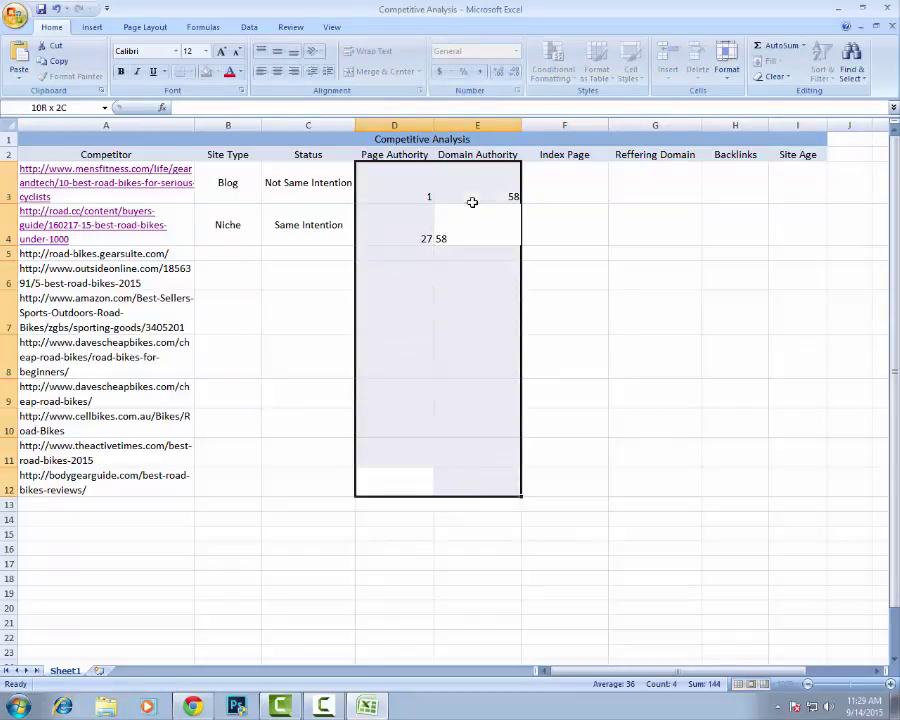
pyautogui.click(277, 51)
pyautogui.click(279, 74)
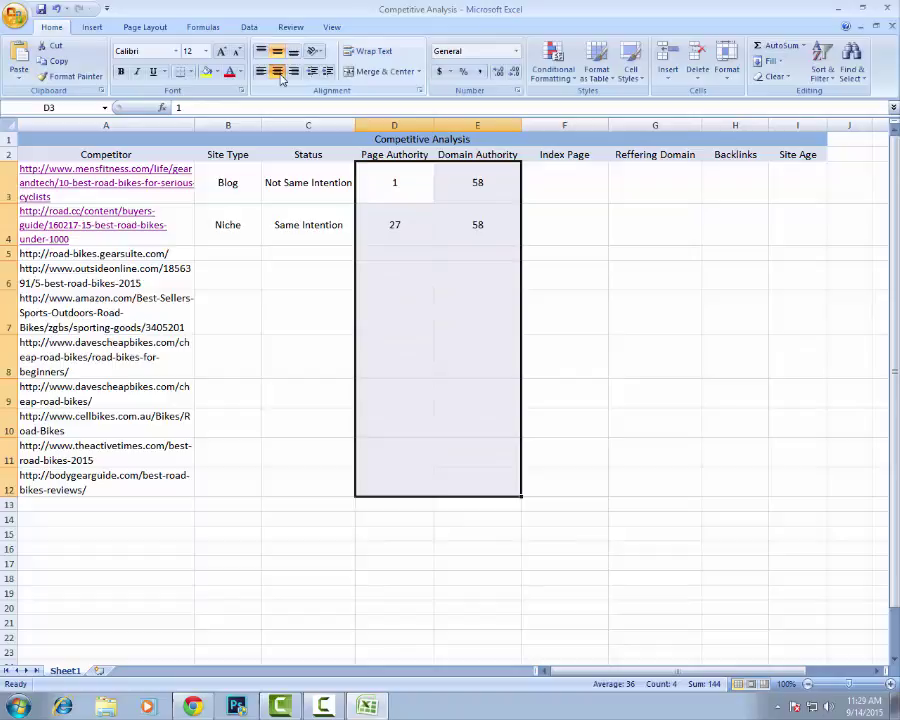
pyautogui.click(650, 326)
# Switch to Chrome and copy the road.cc domain from the address of the "15 of The Best Road Bikes" page
pyautogui.click(548, 192)
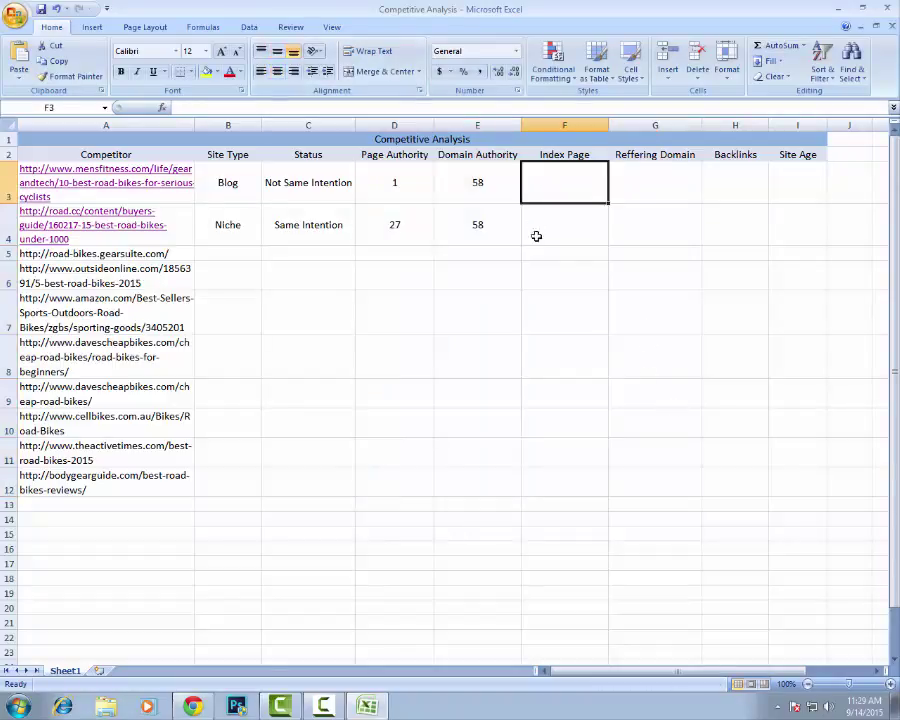
pyautogui.click(197, 706)
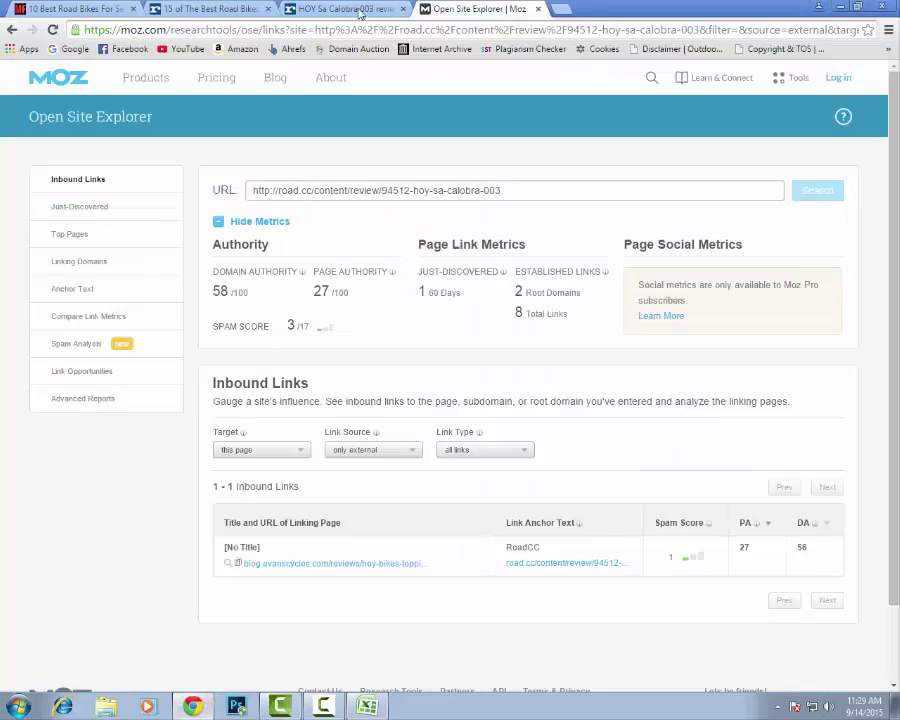
pyautogui.click(224, 8)
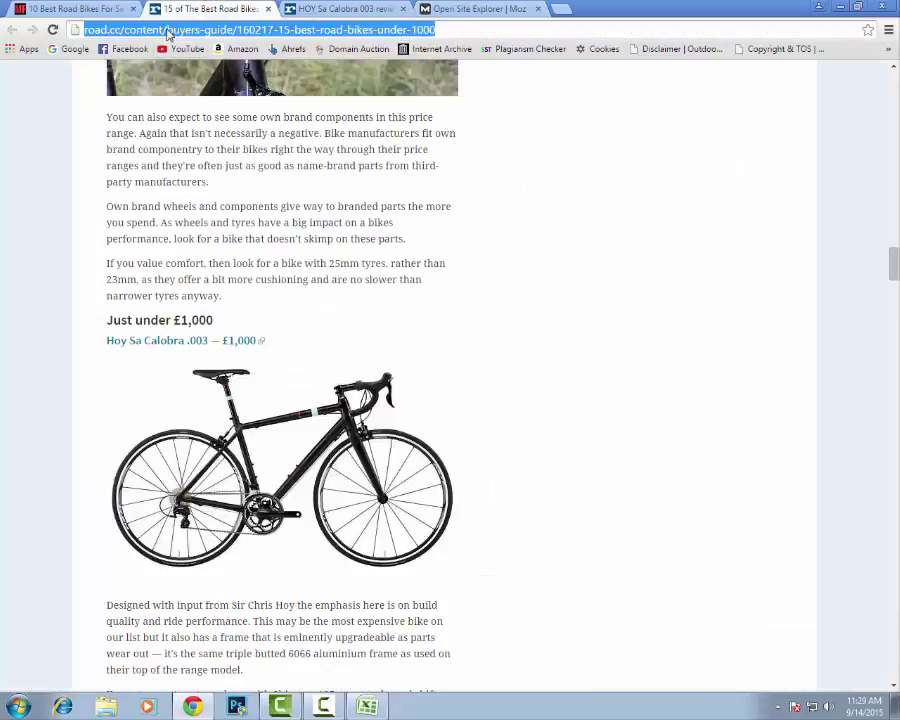
pyautogui.click(165, 29)
pyautogui.moveTo(121, 29); pyautogui.dragTo(84, 29)
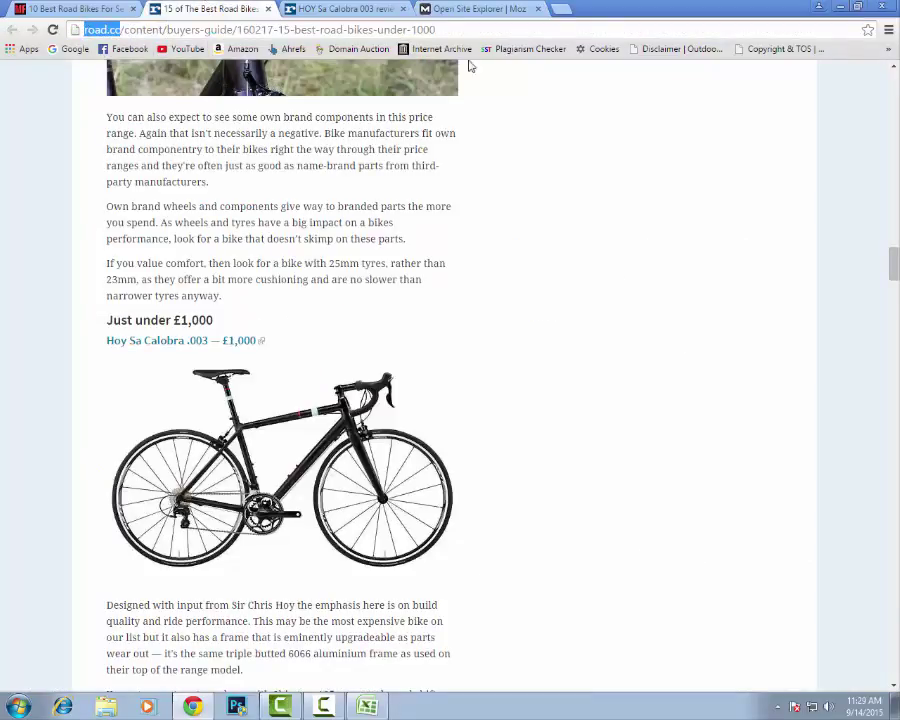
pyautogui.click(560, 8)
pyautogui.click(72, 50)
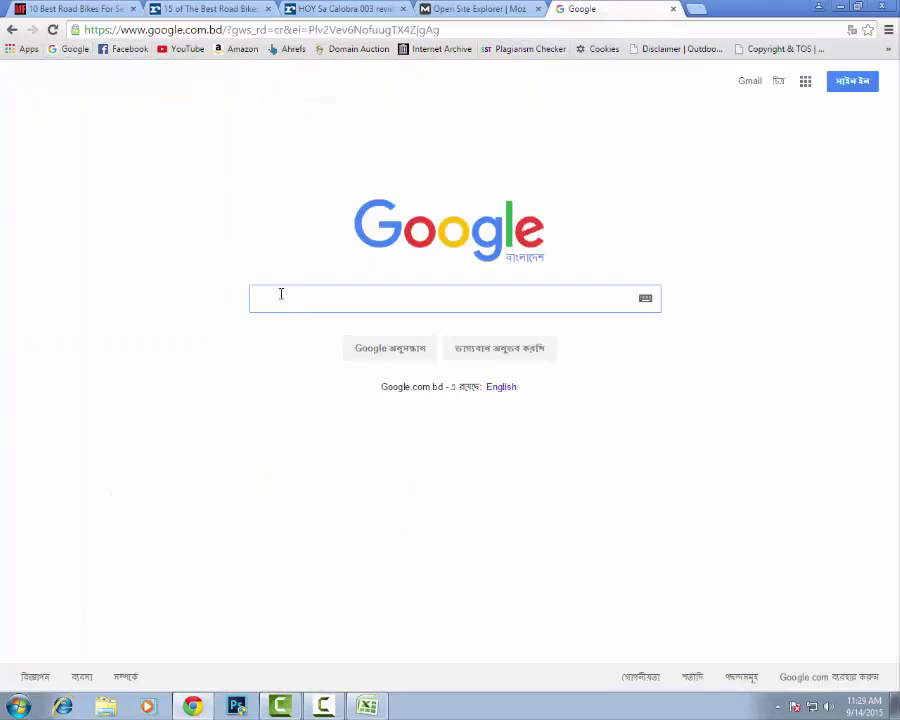
pyautogui.write('site')
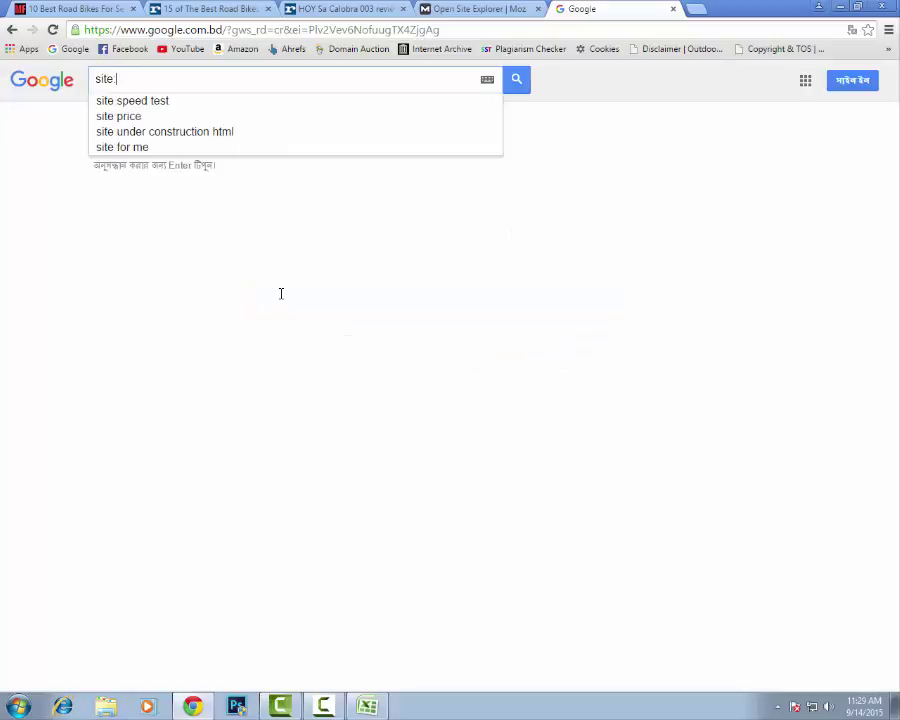
pyautogui.write('http://road.cc/')
pyautogui.press('BackSpace')
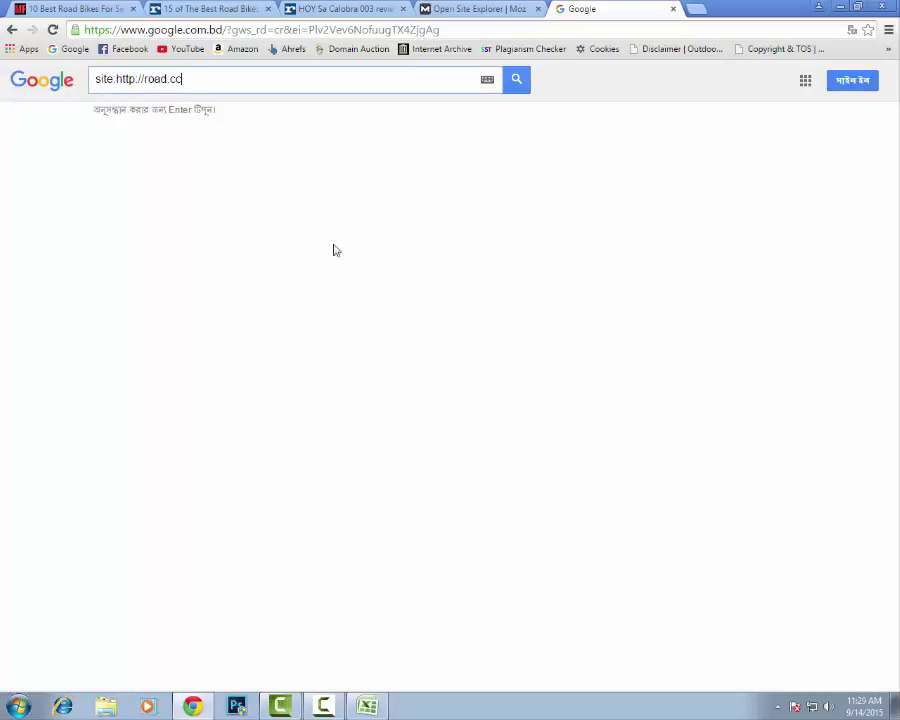
pyautogui.click(515, 91)
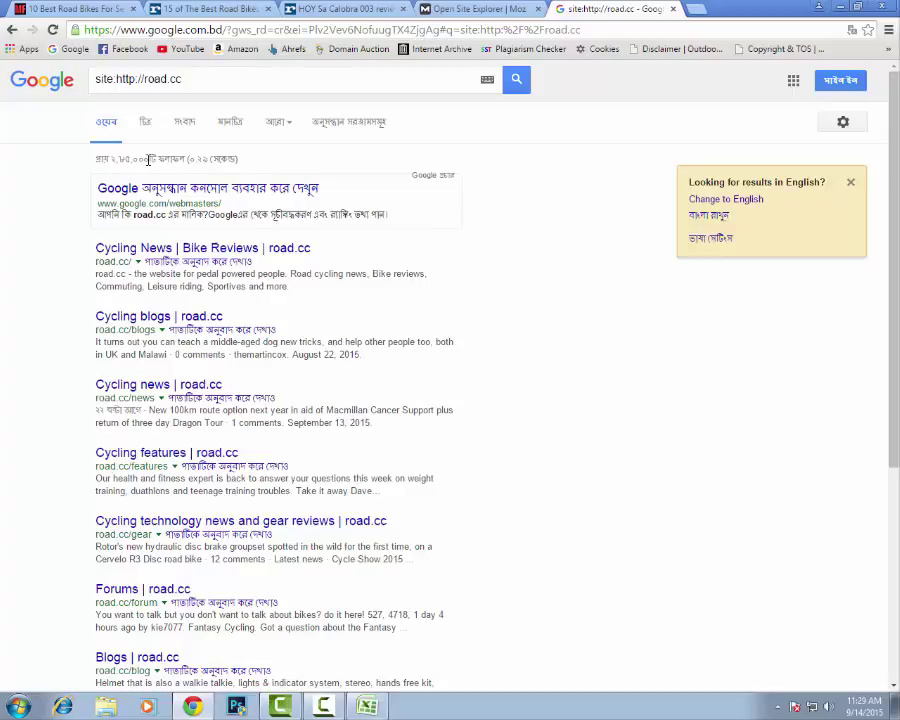
# Copy the indexed-page count from the Google results, switch to Excel and enter it in Index Page cell F3
pyautogui.doubleClick(138, 160)
pyautogui.rightClick(123, 156)
pyautogui.click(142, 167)
pyautogui.hotkey('alt', 'Tab')
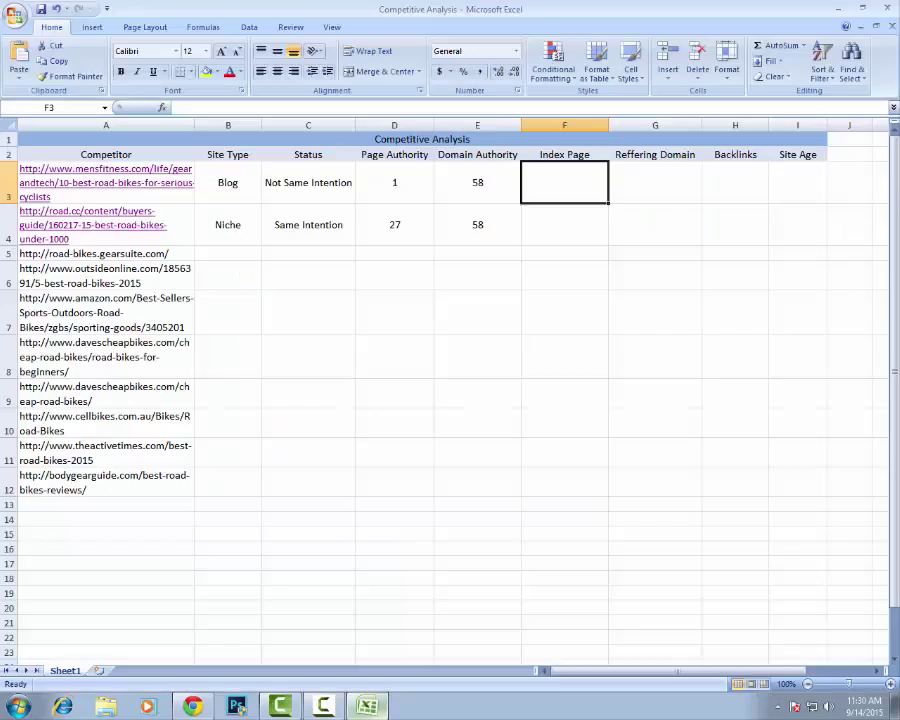
pyautogui.doubleClick(549, 186)
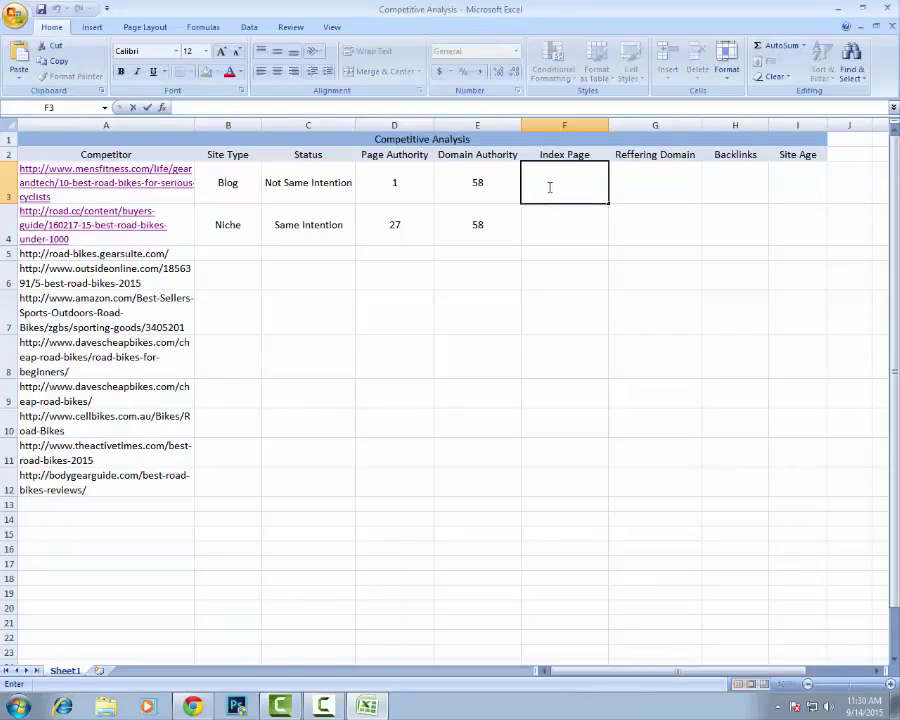
pyautogui.write('২,৬৫,০০০')
pyautogui.click(564, 312)
# Centre the Index Page cells F3:F12 vertically and horizontally
pyautogui.moveTo(565, 484); pyautogui.dragTo(565, 185)
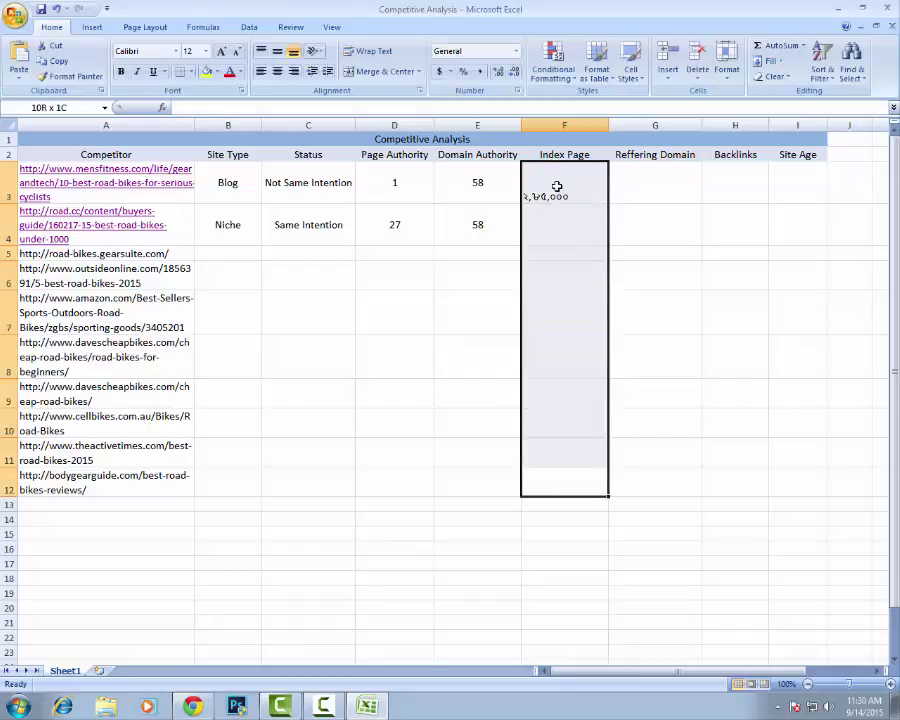
pyautogui.click(277, 71)
pyautogui.press('Return')
# Replace the Bengali-digit count in Index Page cell F3 with 2,85,000
pyautogui.click(588, 182)
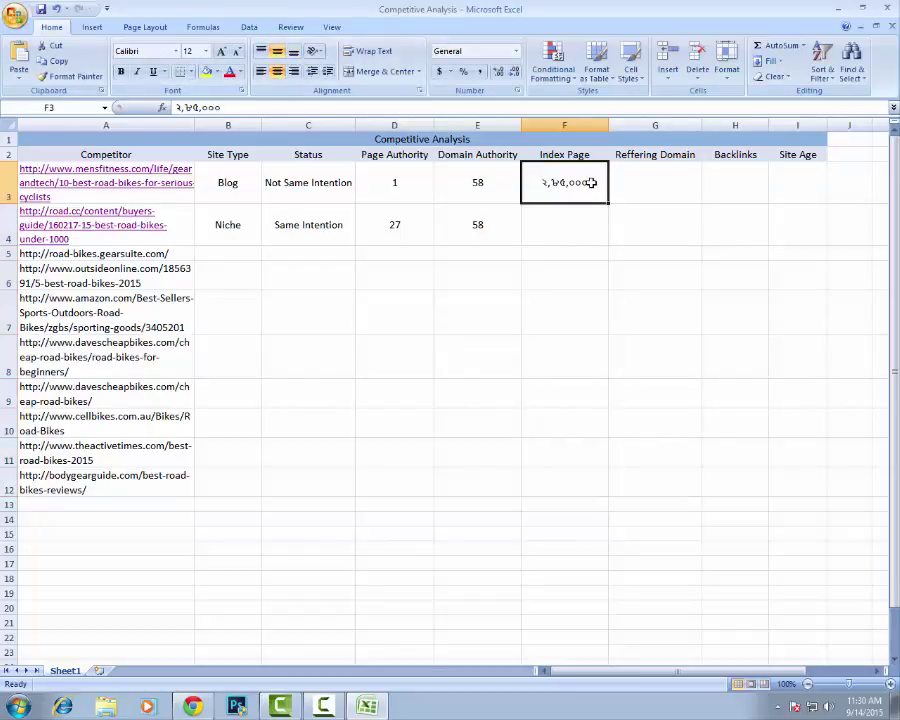
pyautogui.doubleClick(598, 182)
pyautogui.moveTo(577, 182); pyautogui.dragTo(480, 170)
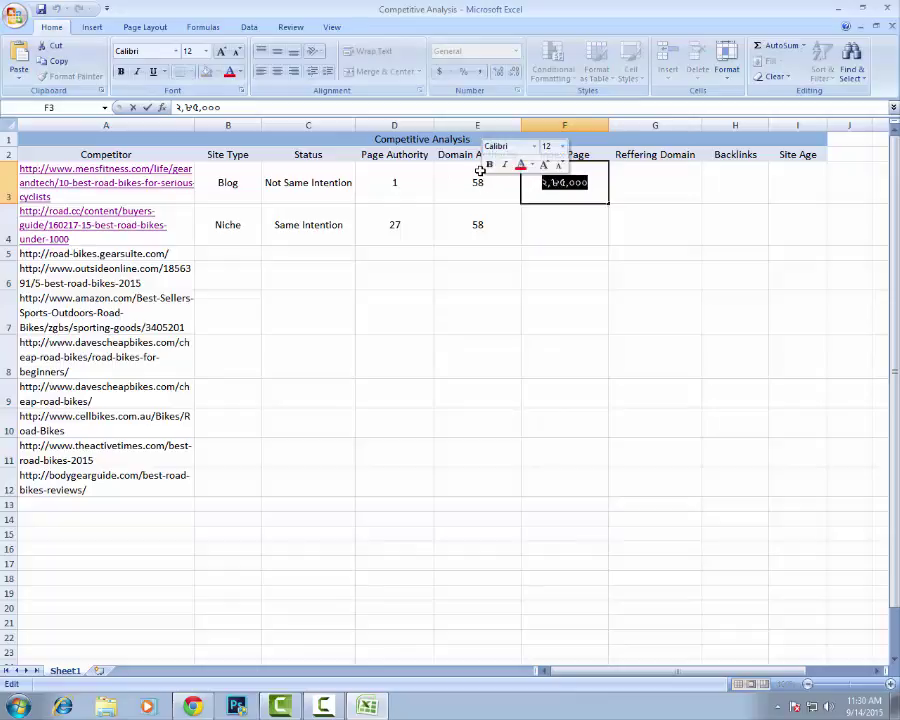
pyautogui.write('2,')
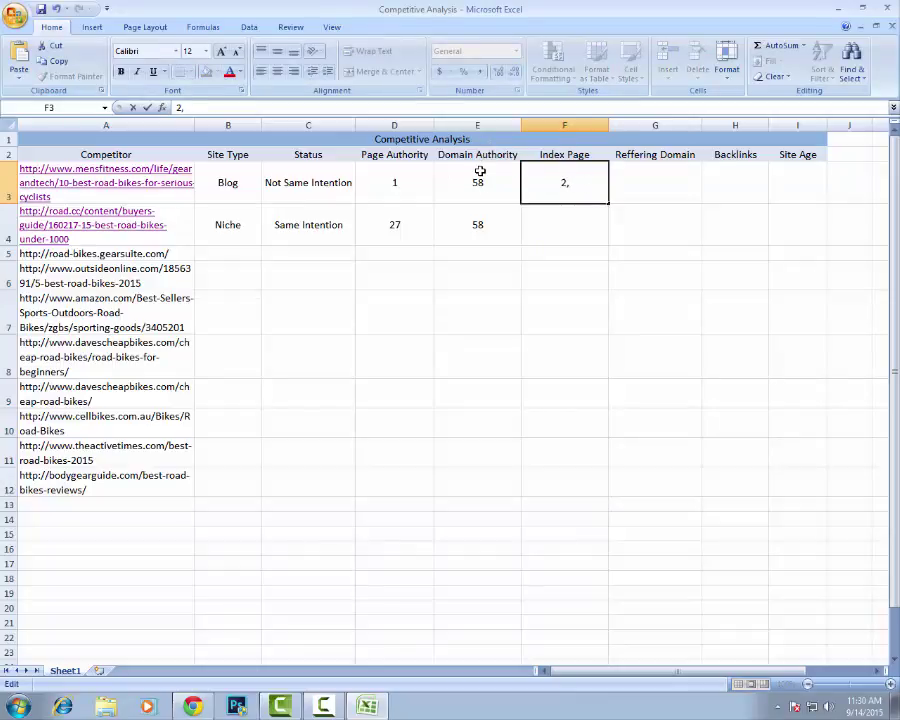
pyautogui.write('85,000')
pyautogui.click(580, 381)
# Switch to Chrome and search Google for "ahrefs" to find a source for the referring domain and backlink figures
pyautogui.click(676, 193)
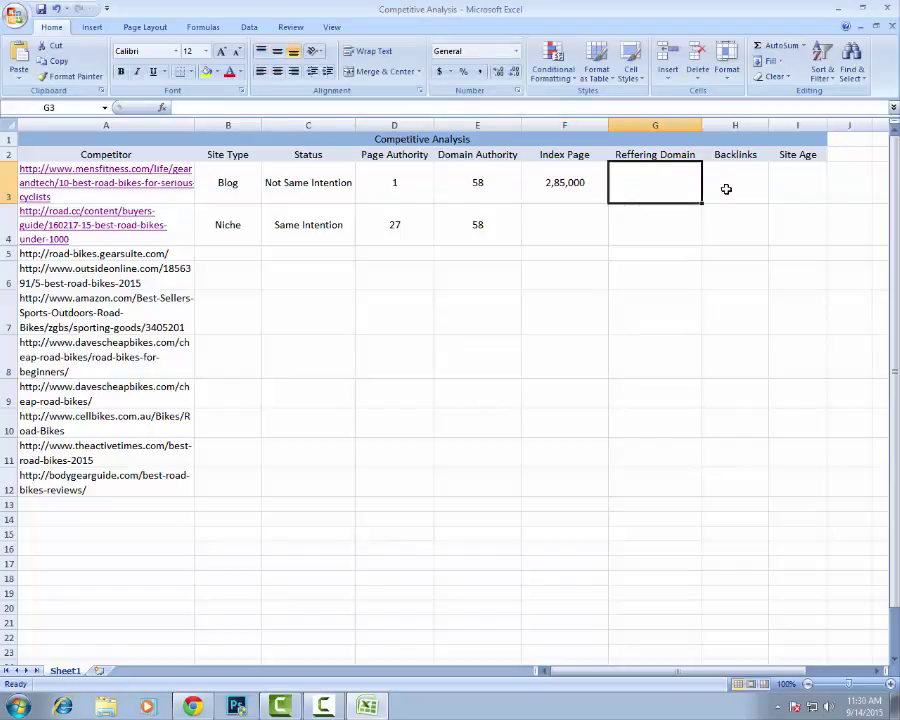
pyautogui.click(722, 188)
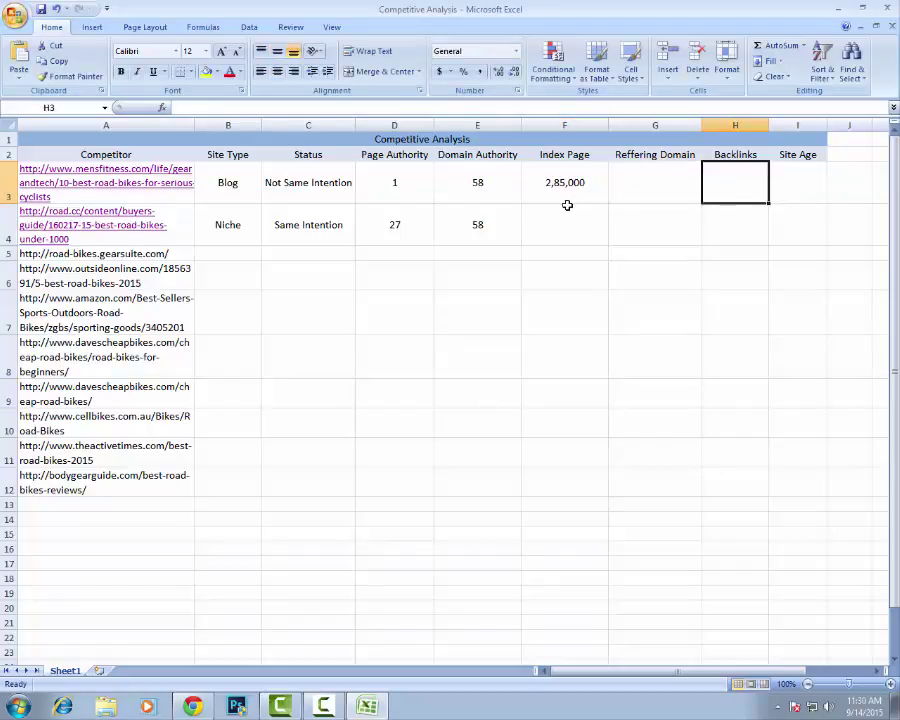
pyautogui.click(200, 706)
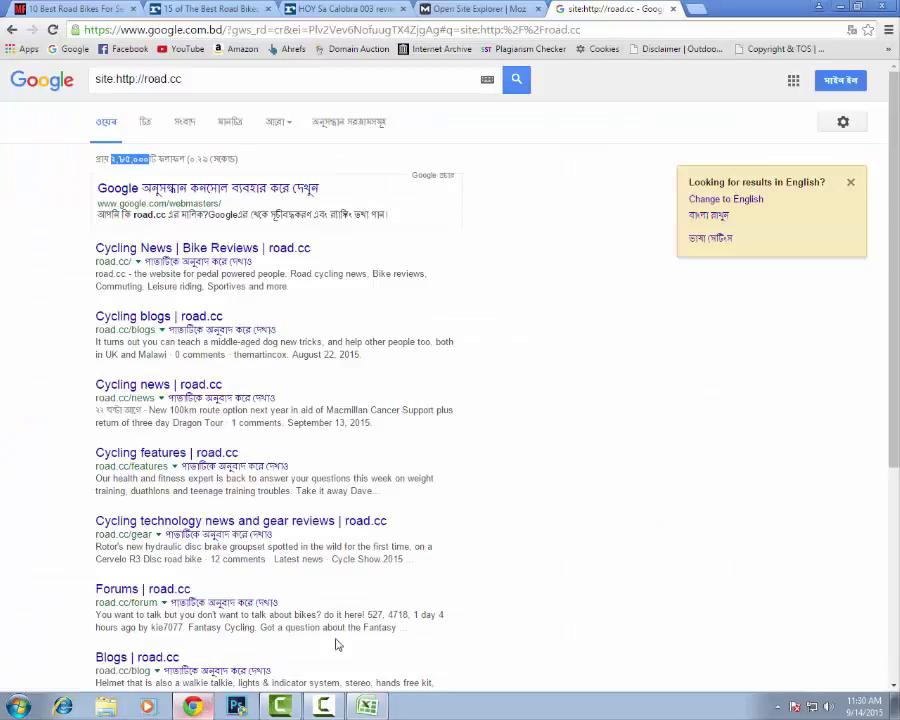
pyautogui.click(211, 80)
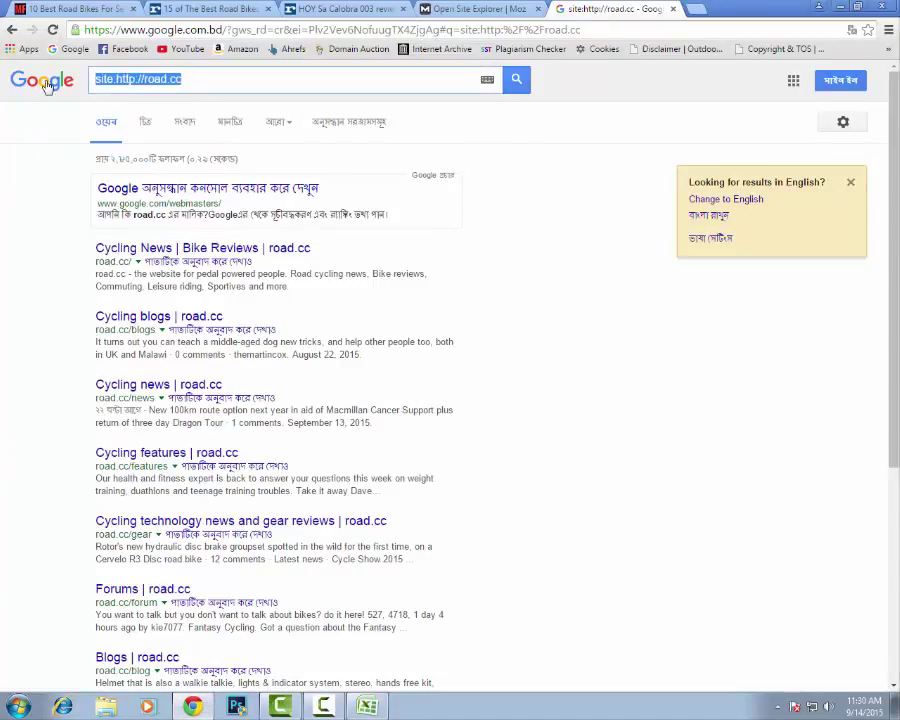
pyautogui.write('ahrefs')
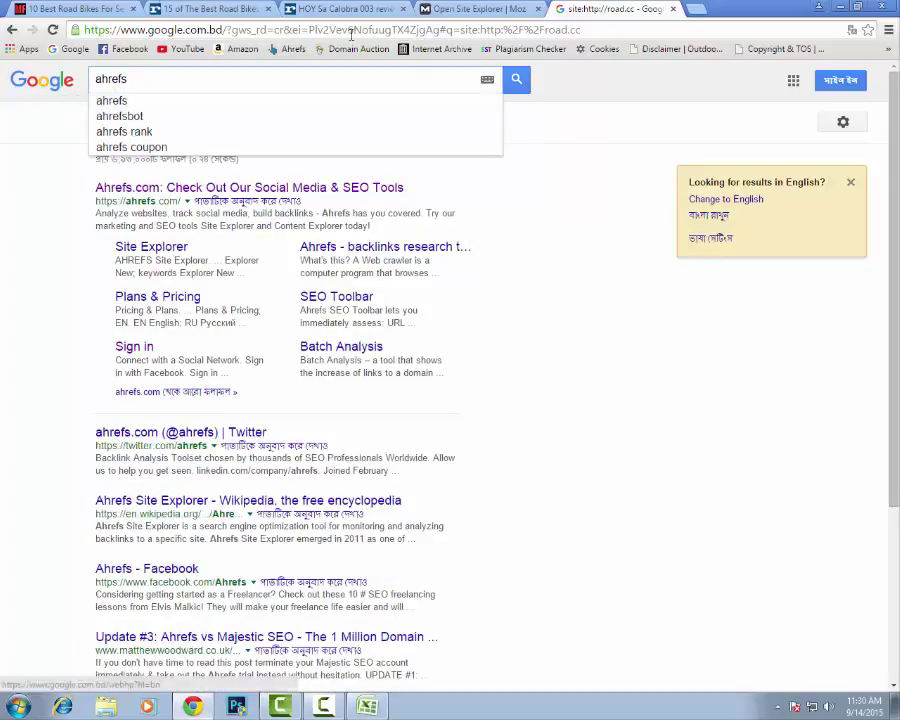
pyautogui.click(516, 79)
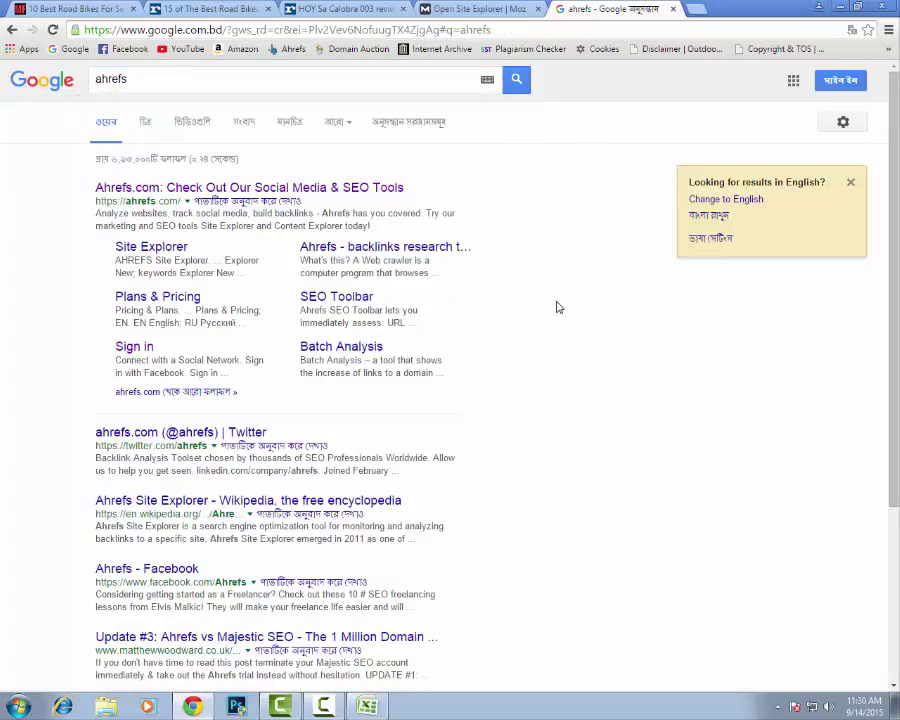
# Open the Ahrefs.com search result in a new tab and go to that tab
pyautogui.rightClick(215, 188)
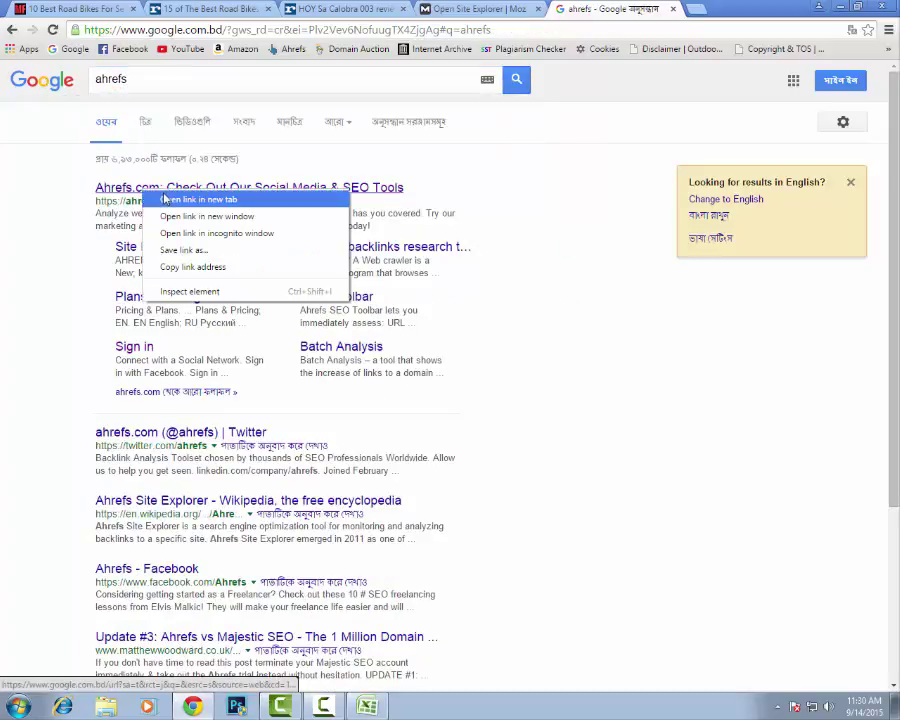
pyautogui.click(229, 200)
pyautogui.click(665, 8)
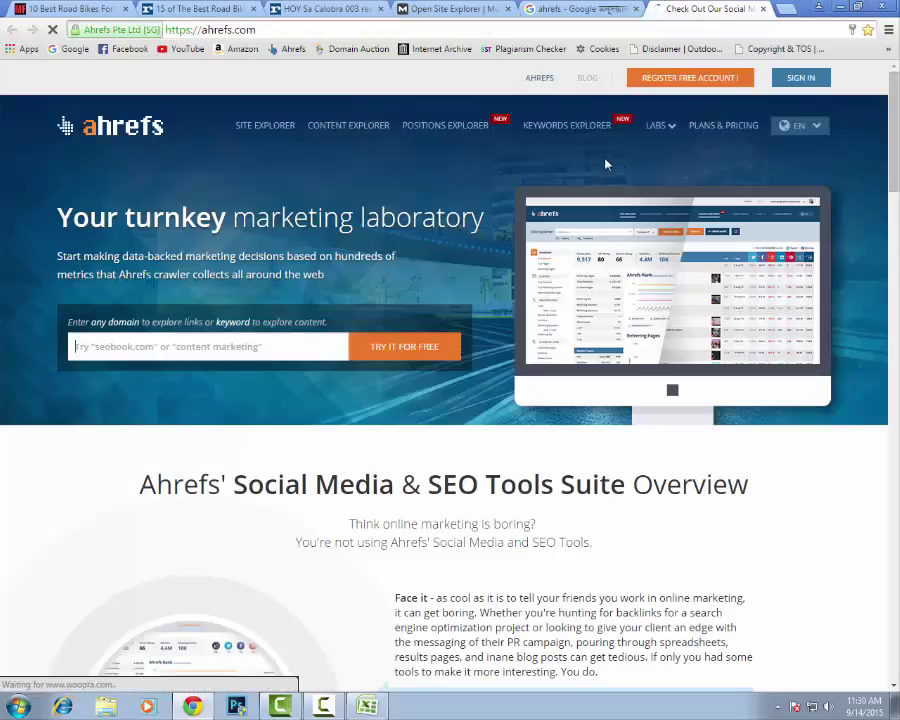
# Open the Ahrefs plans and pricing page and examine the monthly prices and features of the Newbie, Lite and Standard plans
pyautogui.click(712, 136)
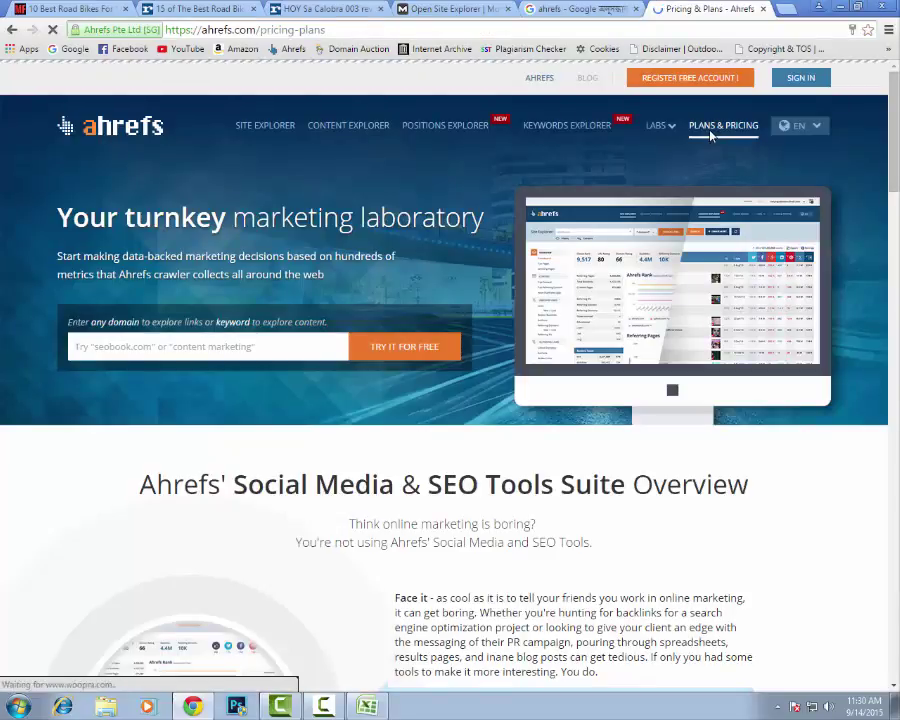
pyautogui.scroll(-3, 100, 411)
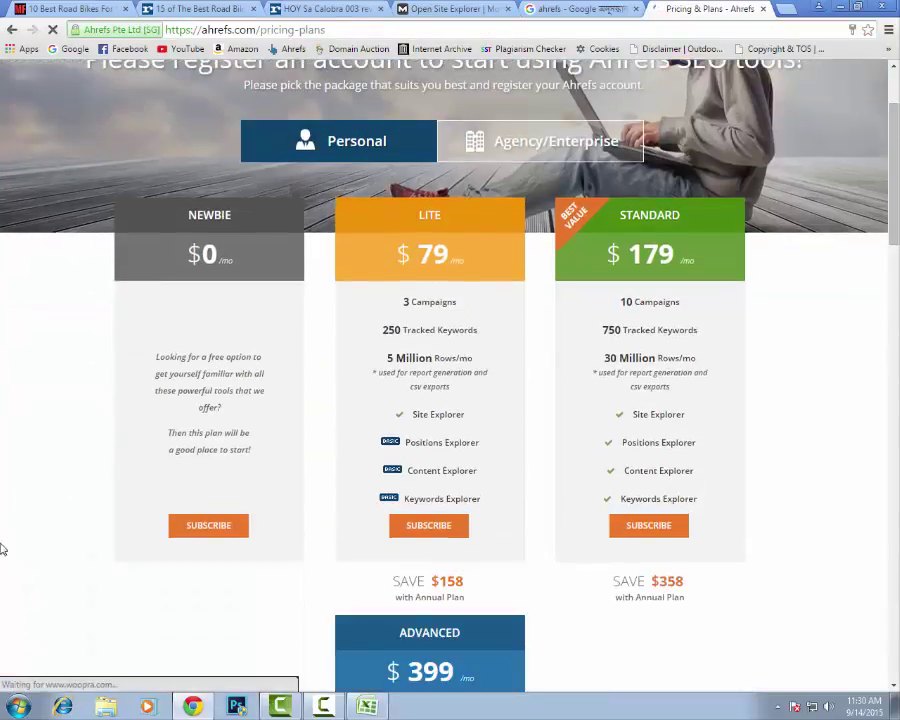
pyautogui.scroll(1, 30, 549)
pyautogui.scroll(1, 30, 549)
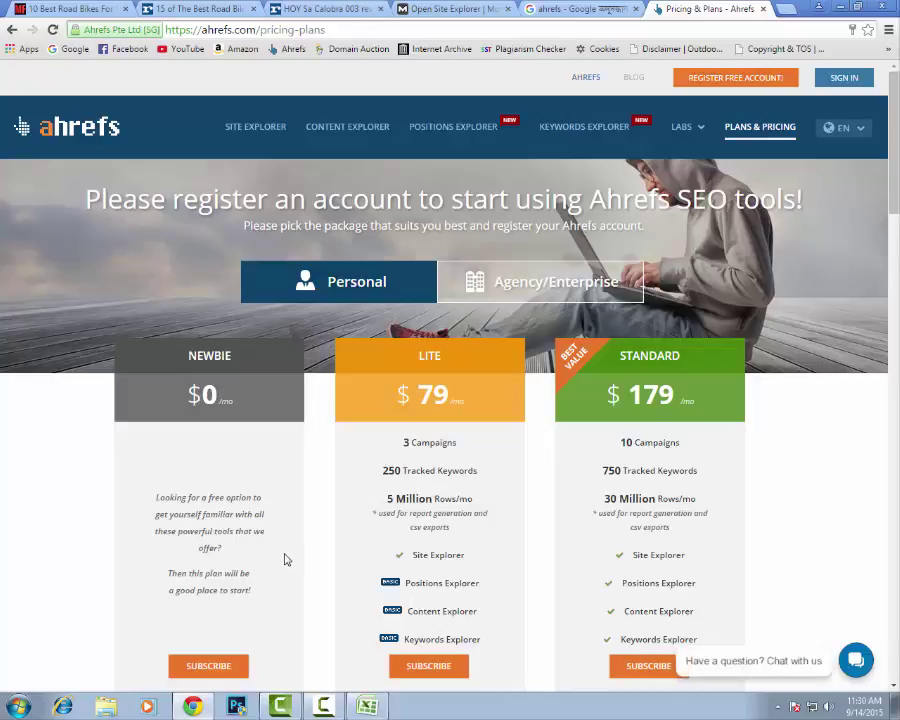
pyautogui.scroll(-2, 222, 537)
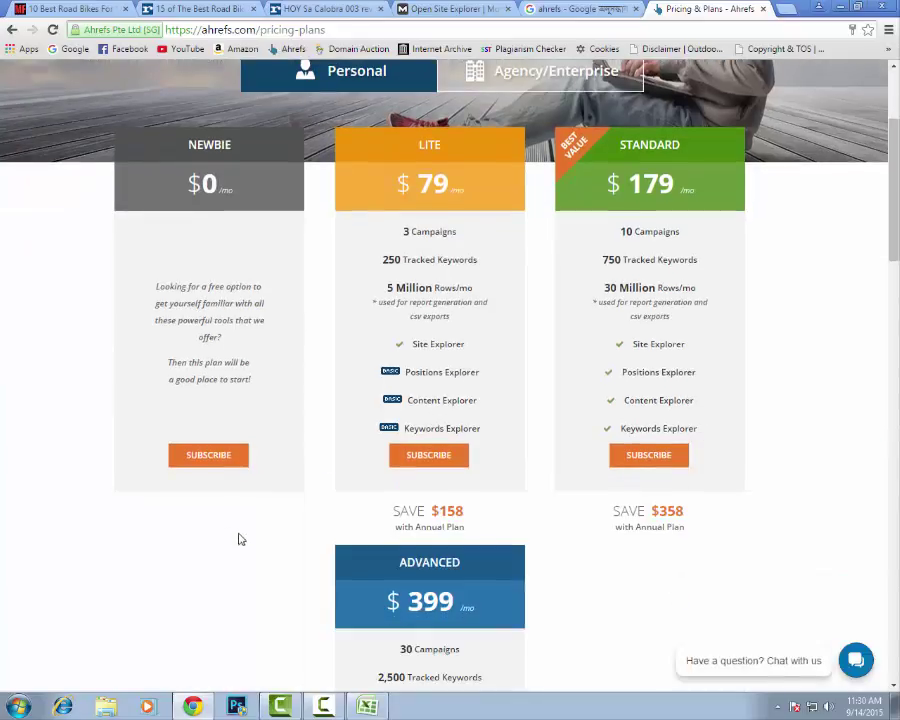
pyautogui.scroll(1, 229, 567)
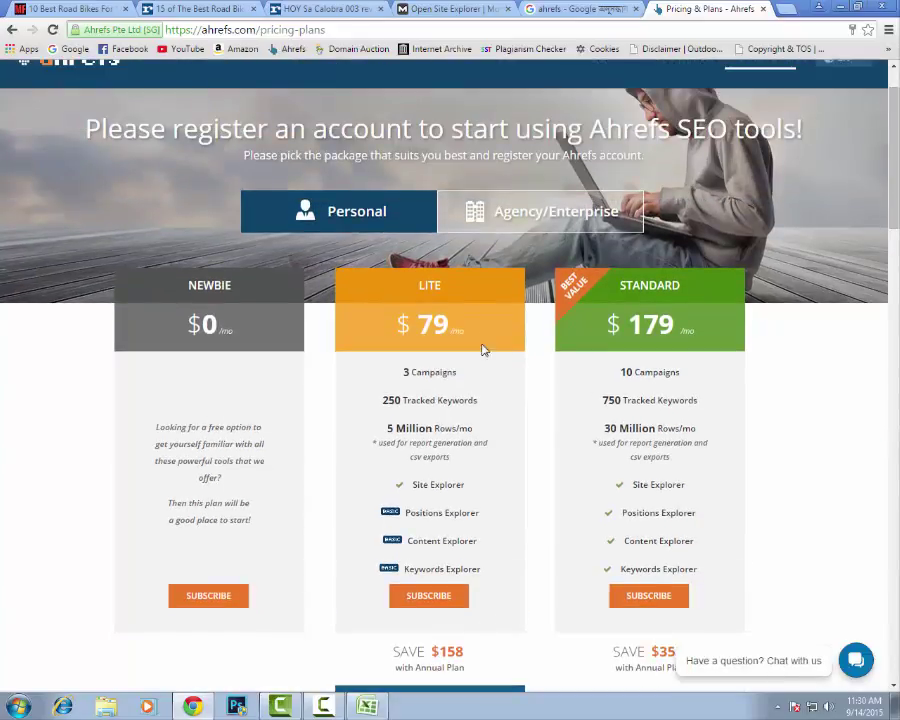
pyautogui.scroll(-1, 500, 459)
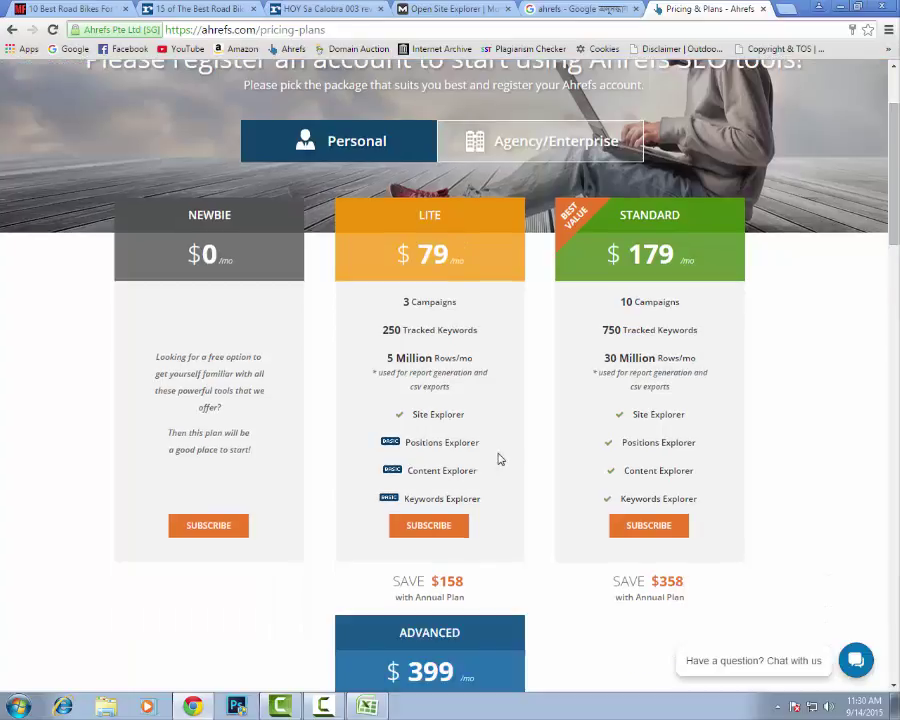
pyautogui.doubleClick(425, 253)
pyautogui.click(478, 272)
pyautogui.moveTo(632, 252); pyautogui.dragTo(677, 263)
pyautogui.click(793, 284)
pyautogui.scroll(2, 790, 335)
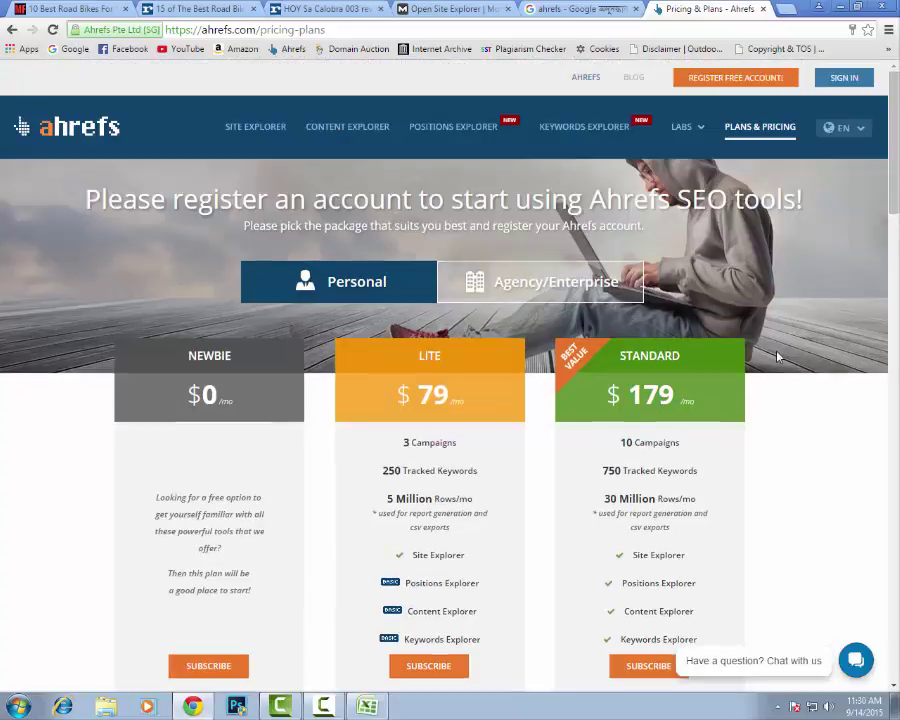
# Open the Ahrefs sign-in form and complete its "I'm not a robot" check by selecting the vehicle images
pyautogui.click(846, 85)
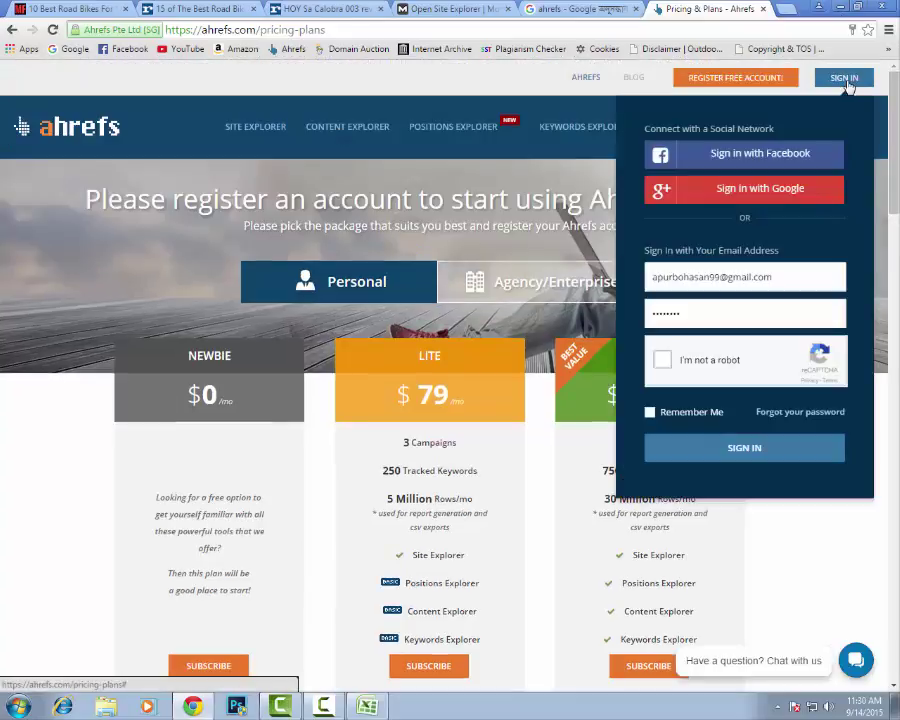
pyautogui.click(664, 362)
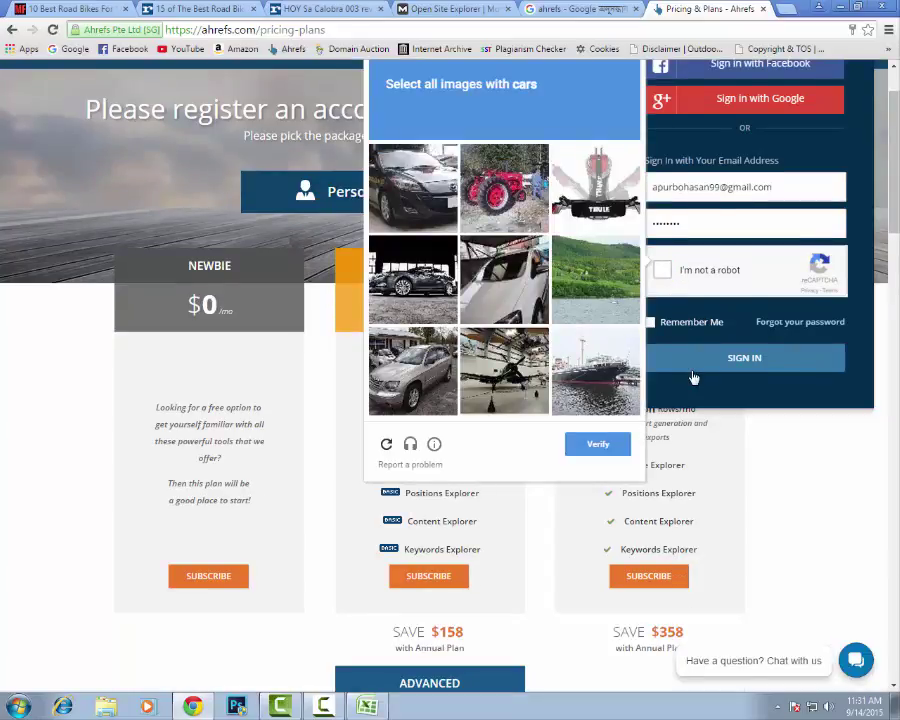
pyautogui.click(418, 198)
pyautogui.click(483, 197)
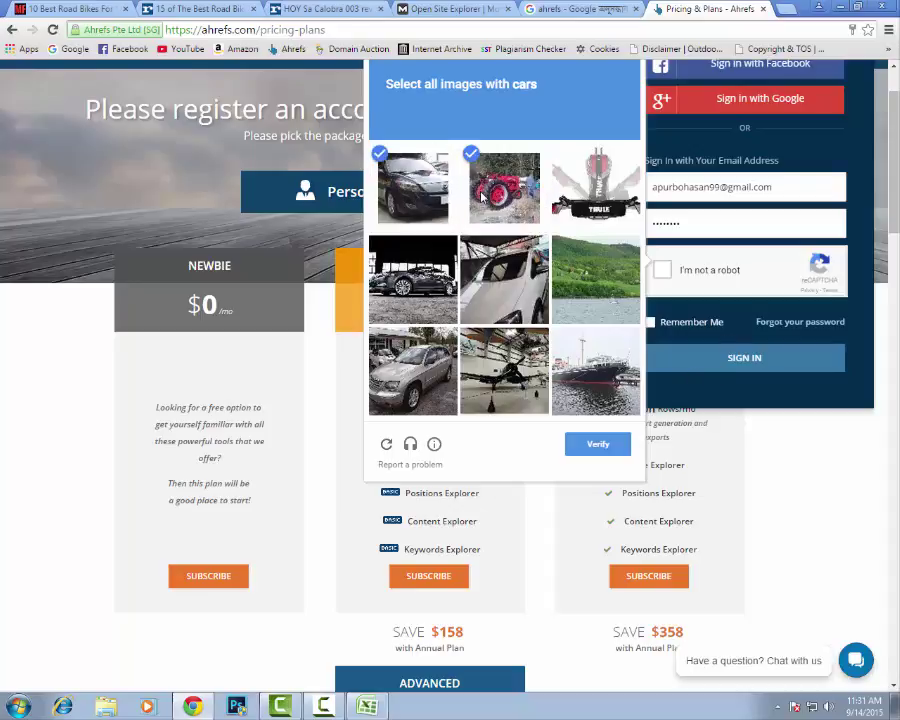
pyautogui.click(443, 283)
pyautogui.click(445, 362)
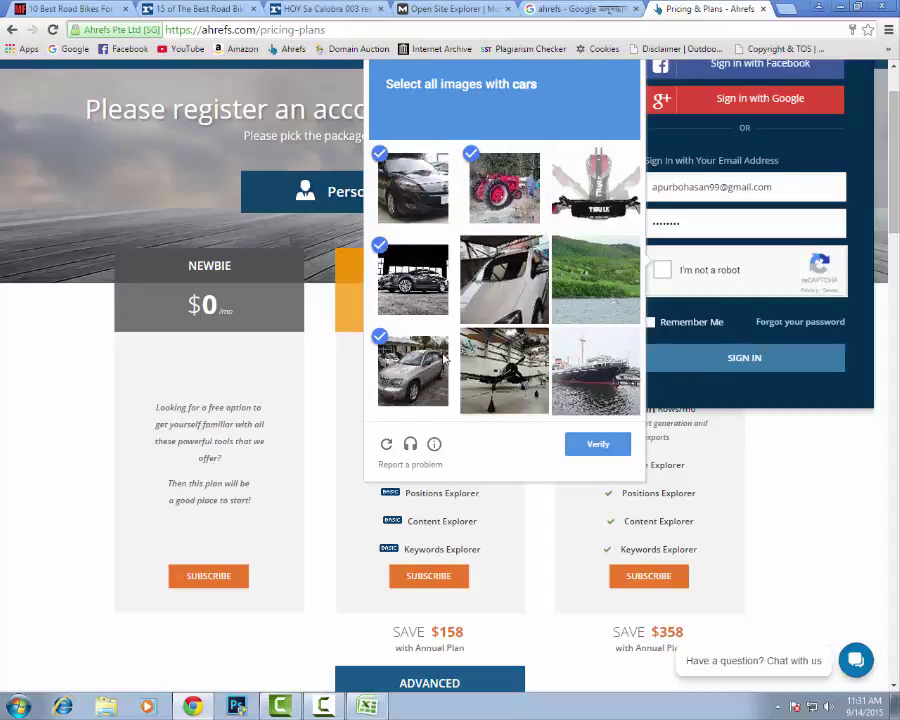
pyautogui.click(495, 290)
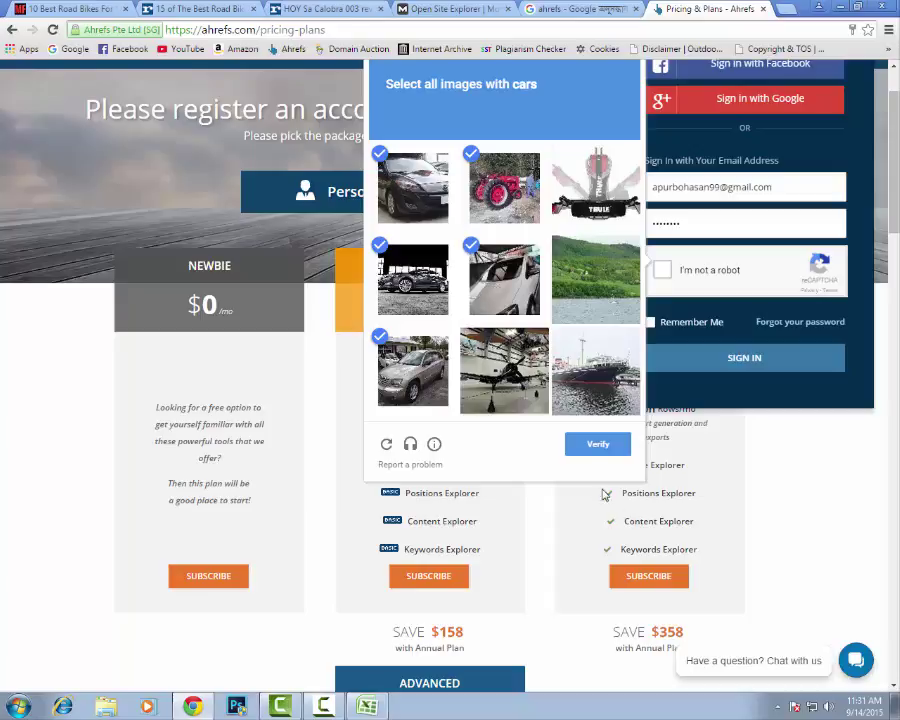
pyautogui.click(586, 450)
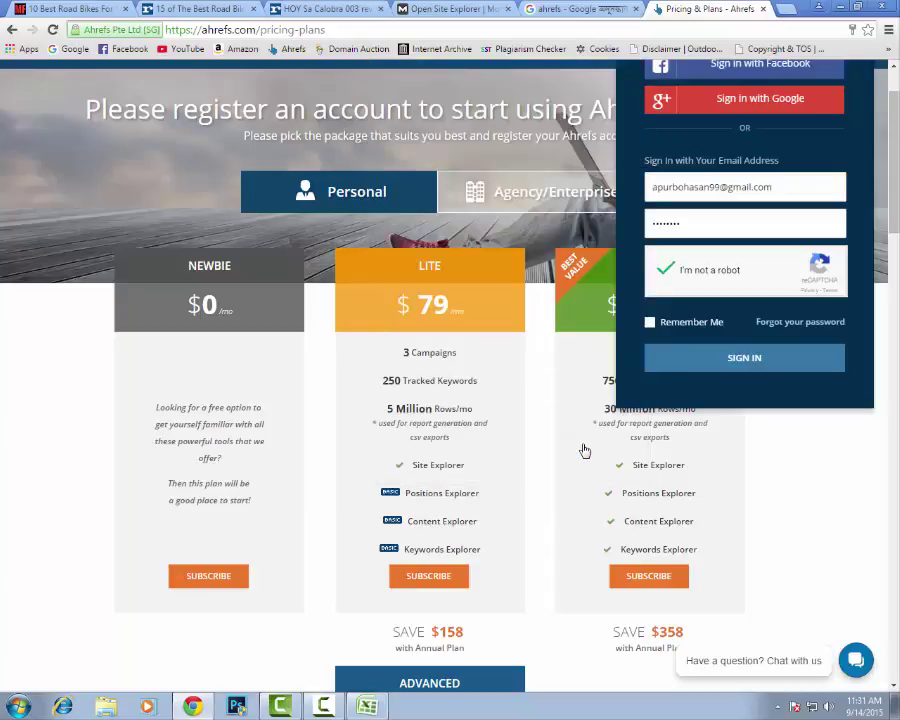
# Submit the completed Ahrefs sign-in form and open the Site Explorer with its domain field ready for entry
pyautogui.click(743, 364)
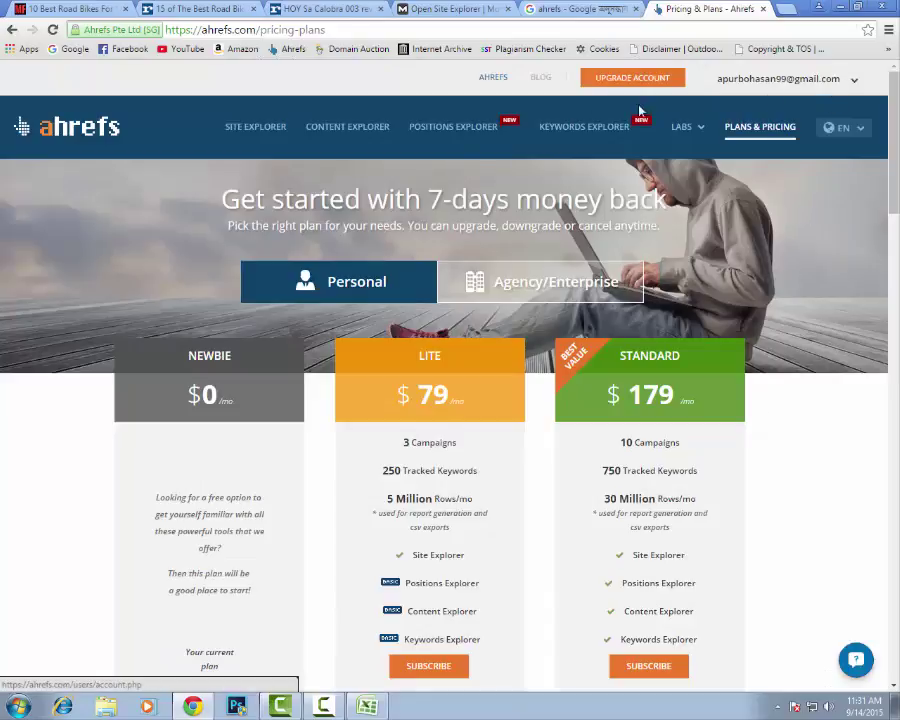
pyautogui.click(241, 133)
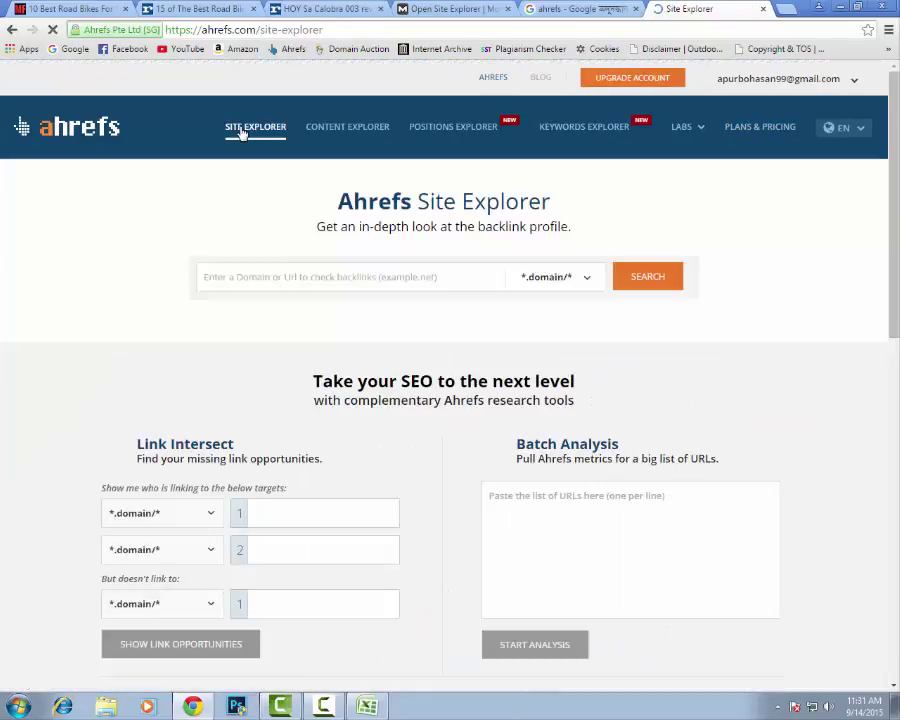
pyautogui.click(330, 273)
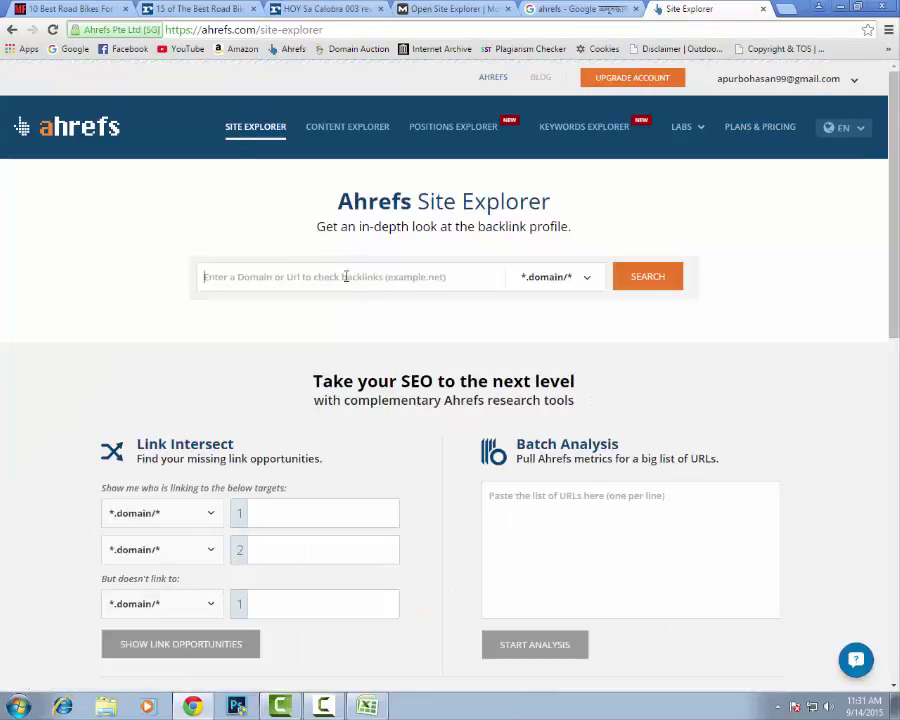
# Copy the road.cc domain from the "15 of The Best Road Bikes" page's address and look it up in Ahrefs Site Explorer
pyautogui.click(212, 8)
pyautogui.scroll(10, 310, 219)
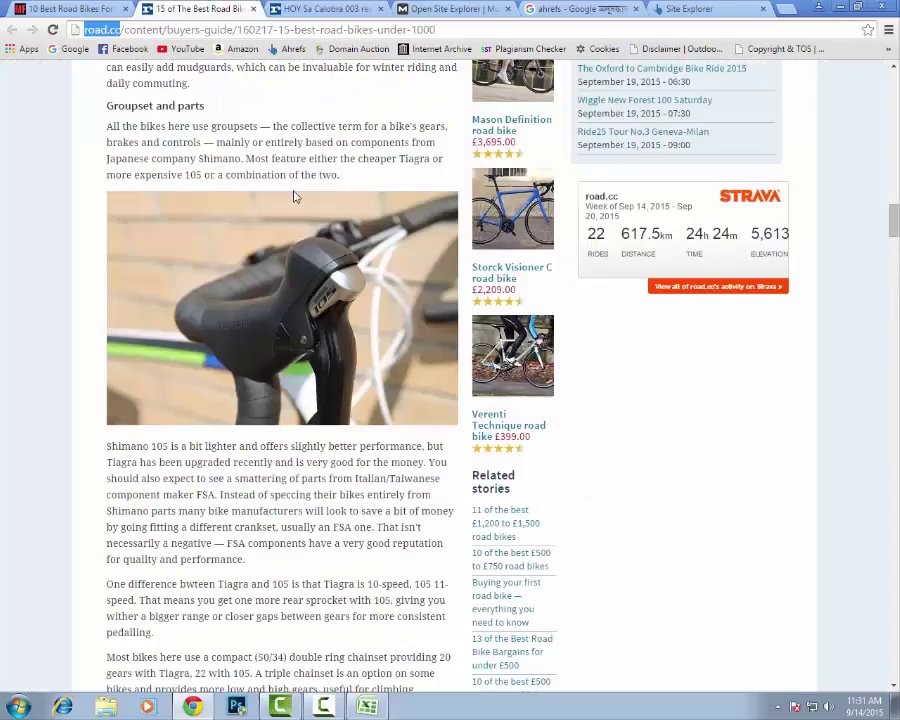
pyautogui.rightClick(99, 32)
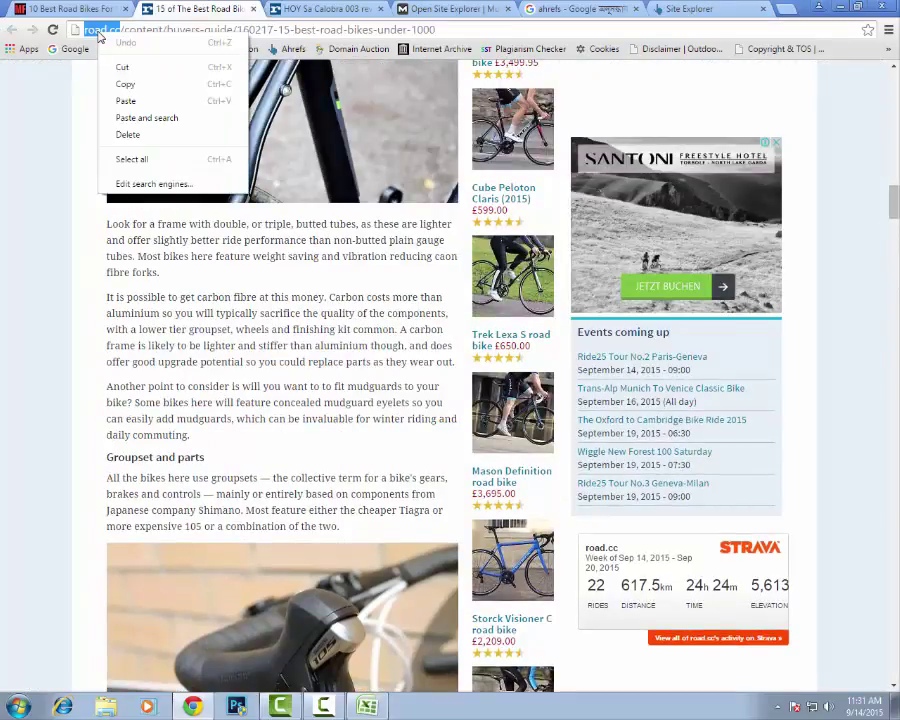
pyautogui.click(125, 84)
pyautogui.click(684, 8)
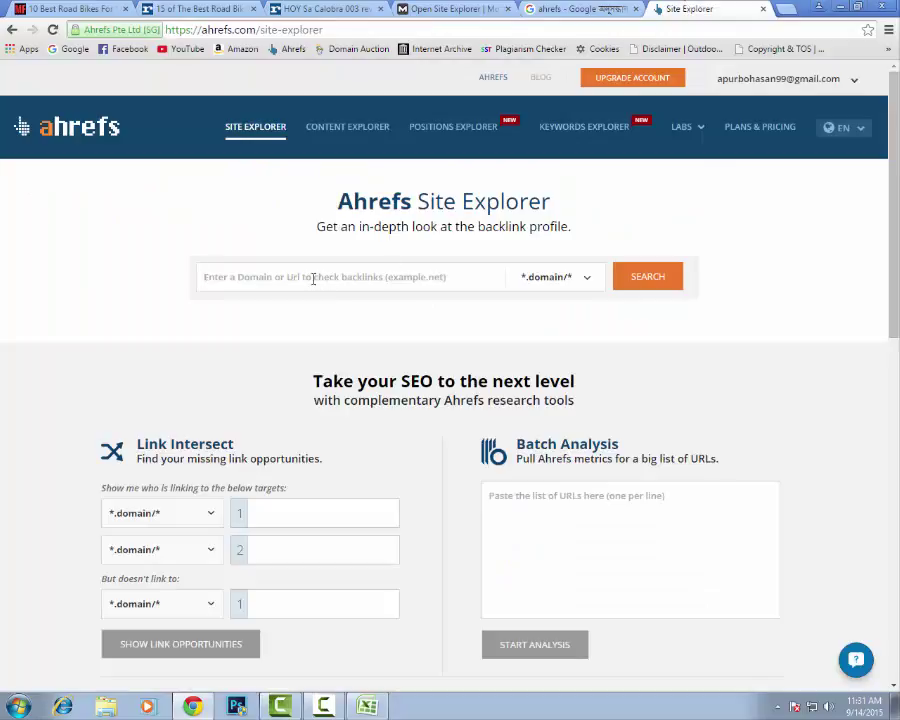
pyautogui.hotkey('ctrl', 'v')
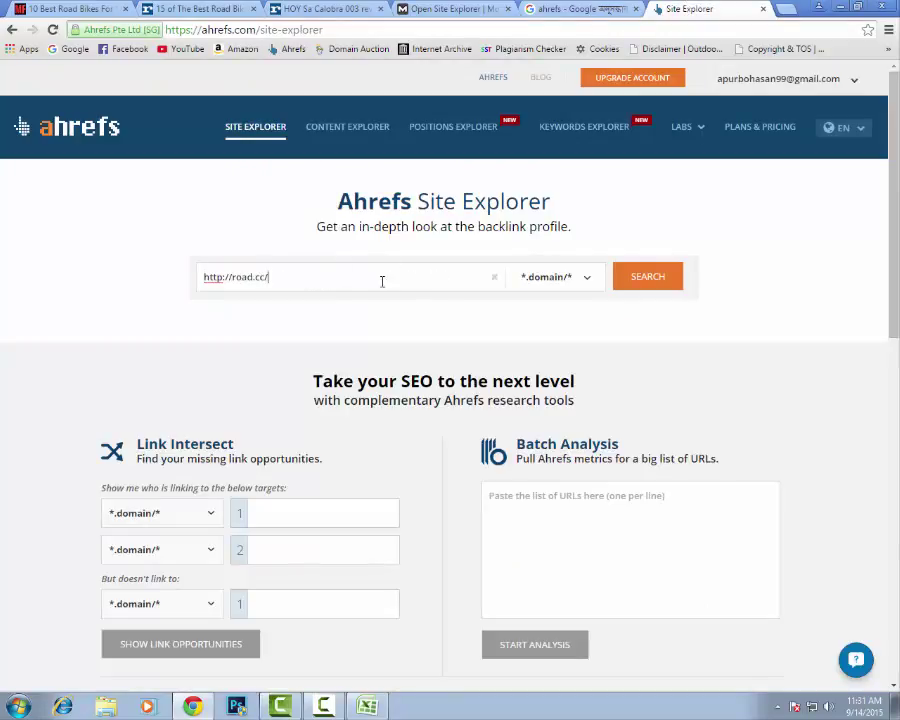
pyautogui.click(649, 280)
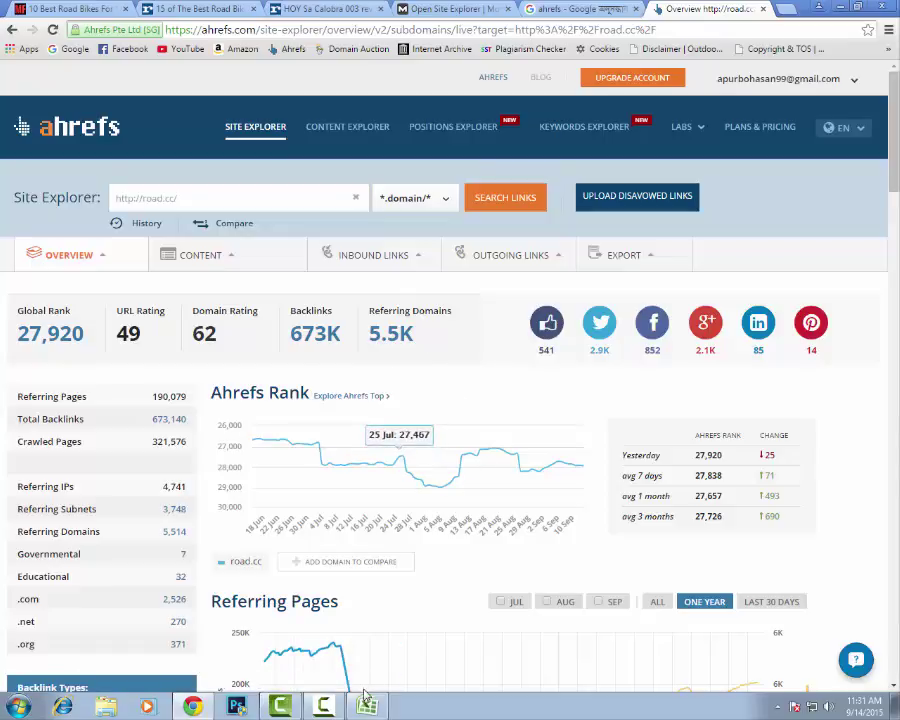
# Switch to Excel and enter 5.5k as Reffering Domain in G3 and 673k as Backlinks in H3, taken from the Ahrefs overview
pyautogui.hotkey('alt', 'Tab')
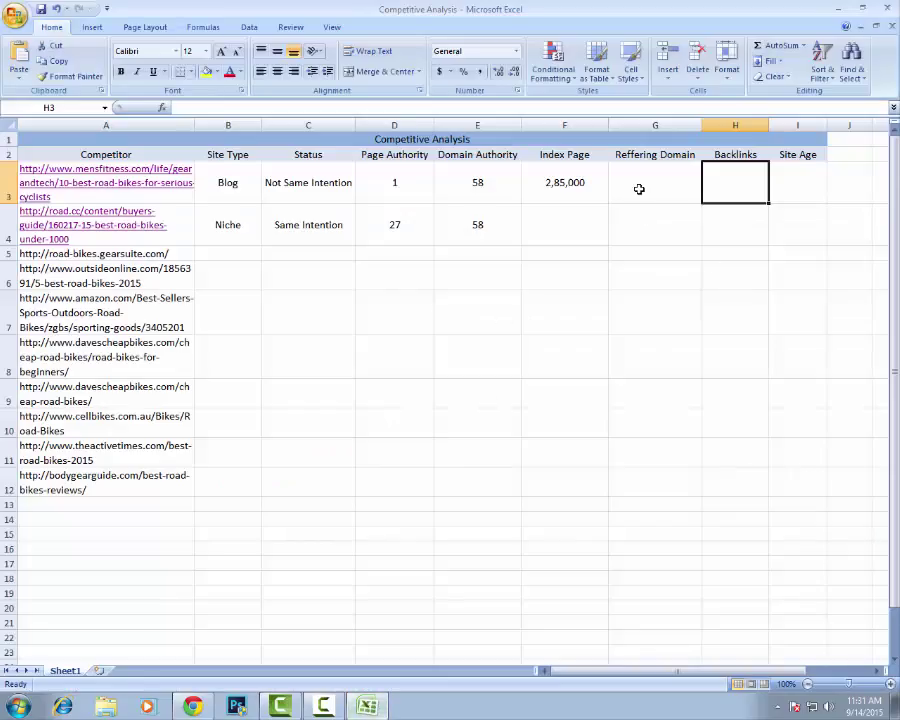
pyautogui.click(637, 187)
pyautogui.write('5')
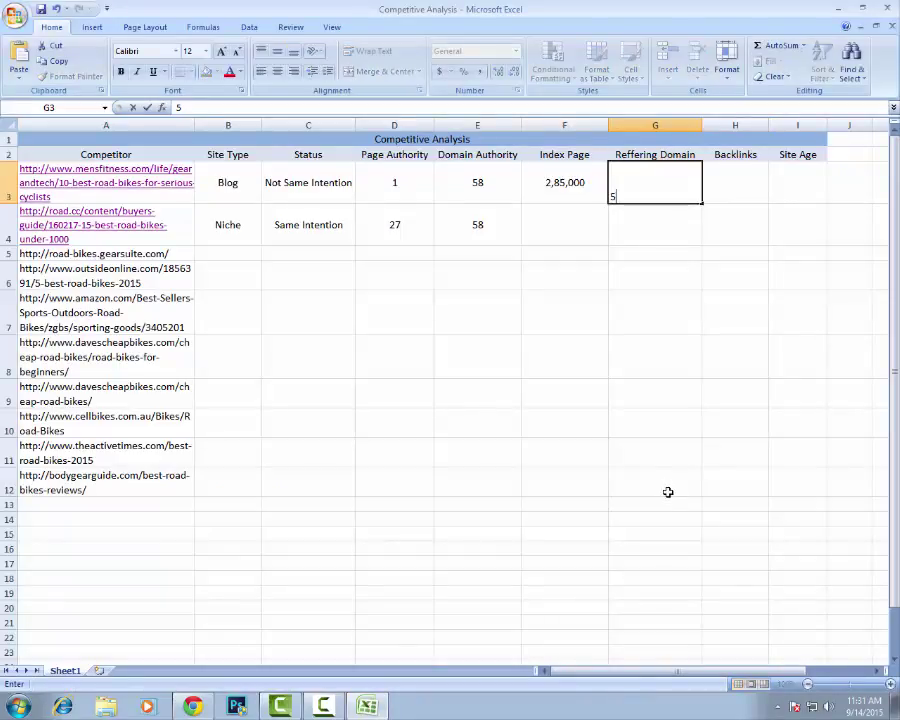
pyautogui.write('.5k')
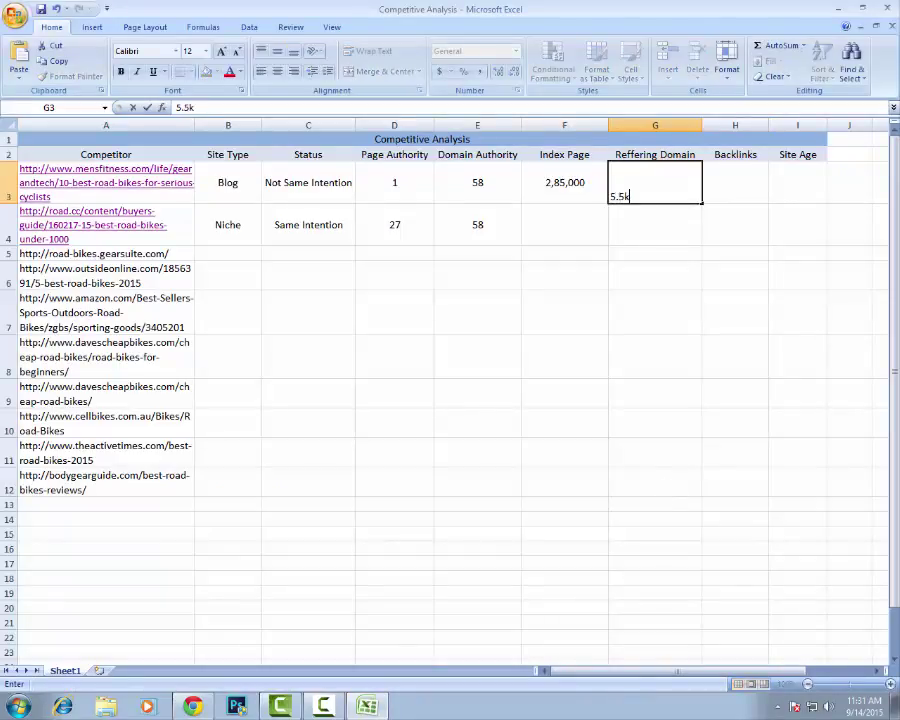
pyautogui.click(720, 178)
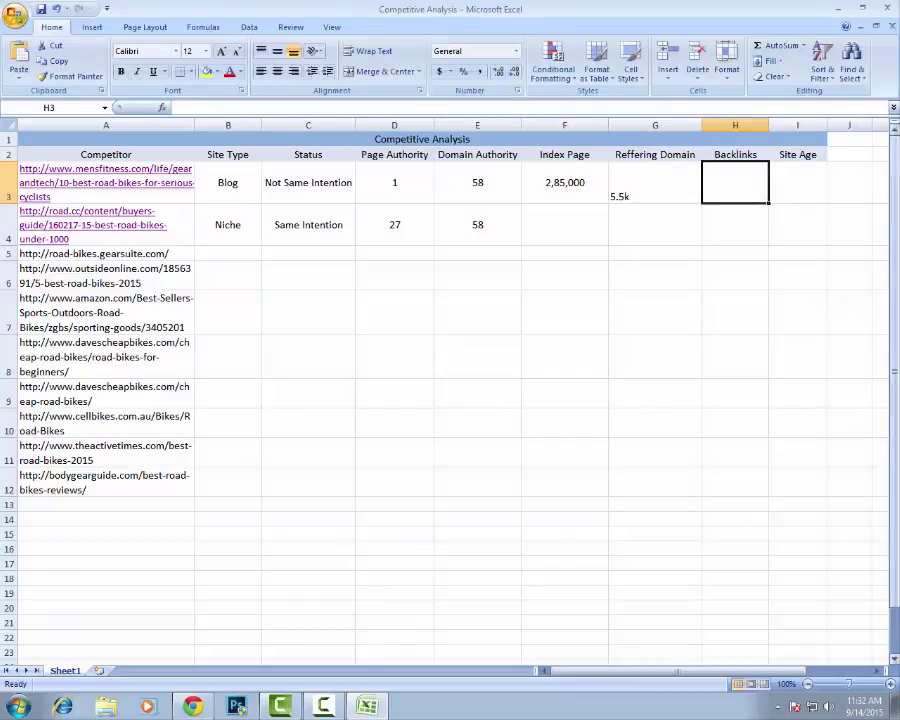
pyautogui.click(192, 704)
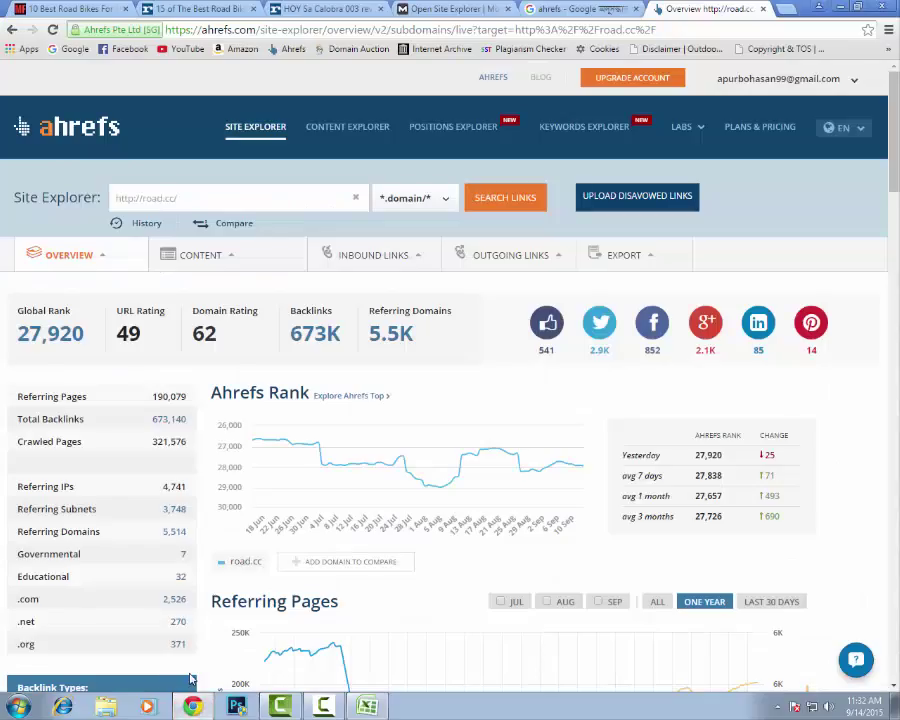
pyautogui.hotkey('alt', 'Tab')
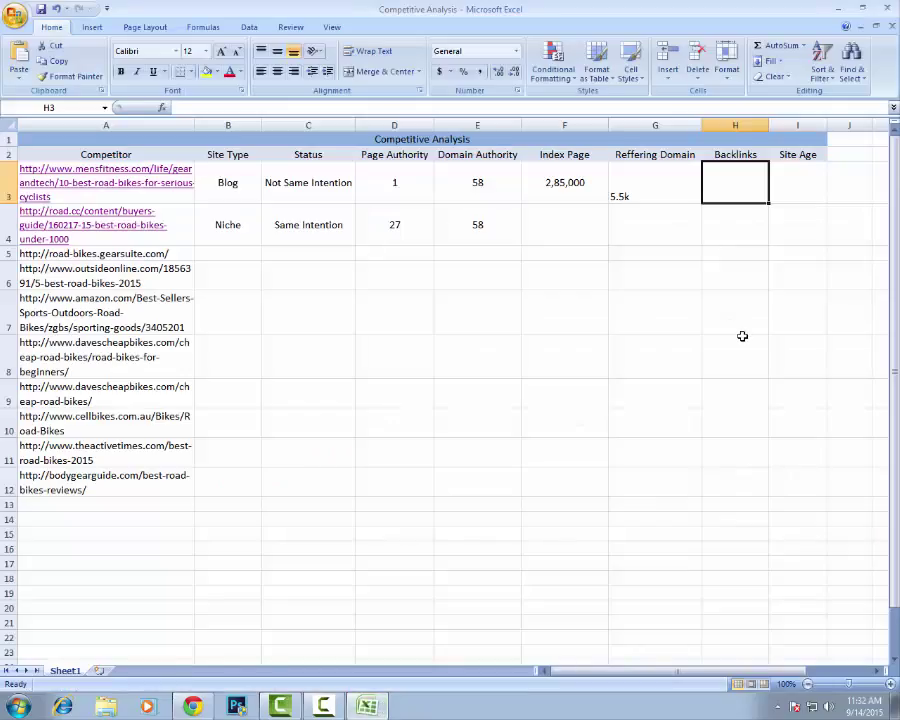
pyautogui.write('673k')
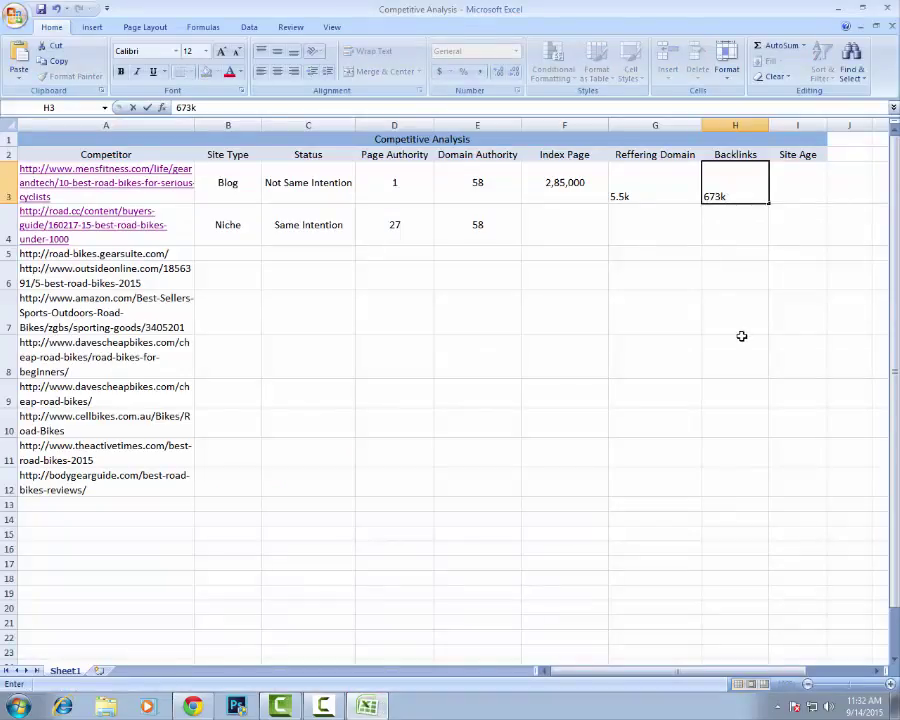
# Center cells G3:H12 of the Reffering Domain and Backlinks columns both horizontally and vertically
pyautogui.moveTo(644, 180); pyautogui.dragTo(738, 466)
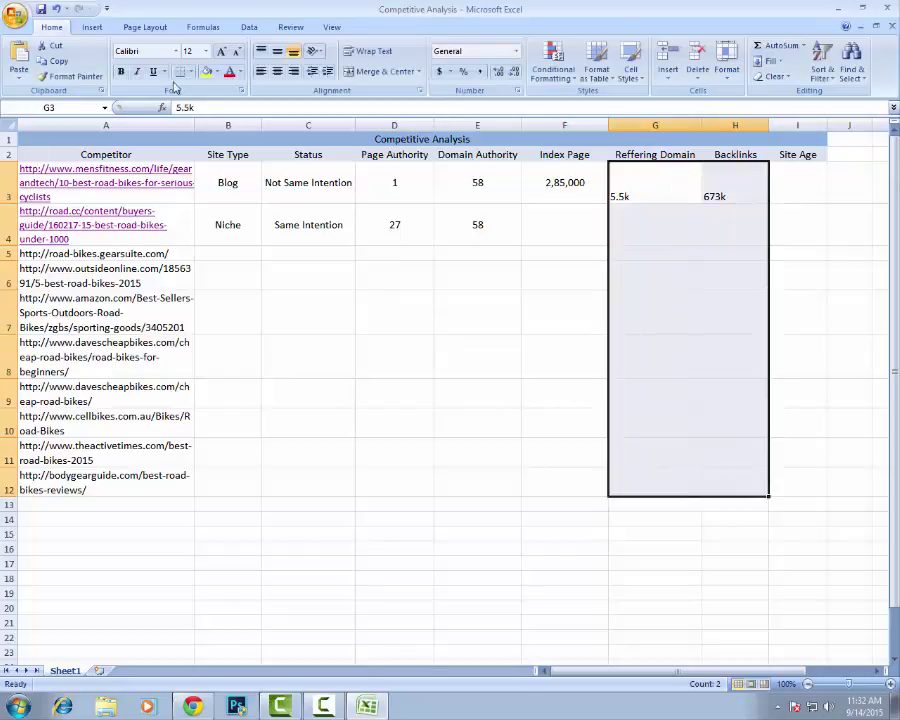
pyautogui.click(277, 71)
pyautogui.click(277, 51)
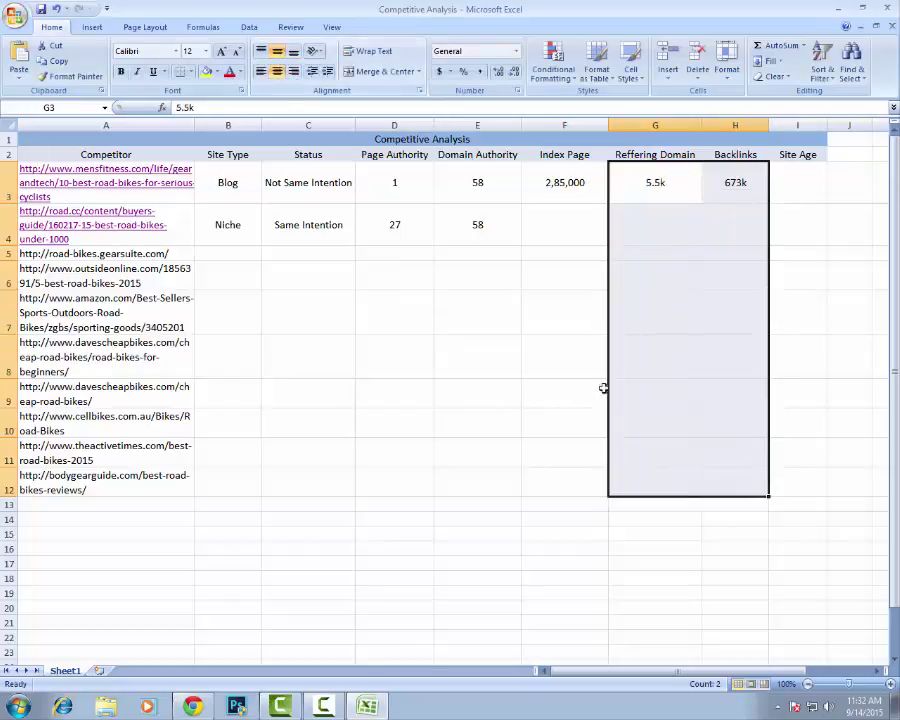
pyautogui.click(618, 422)
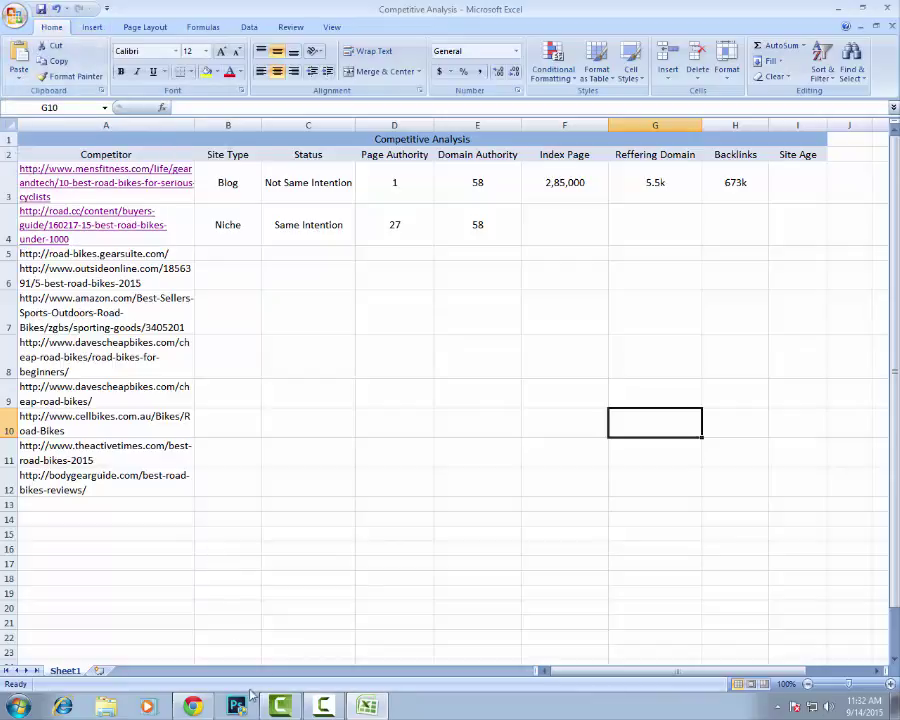
pyautogui.click(193, 706)
pyautogui.click(183, 8)
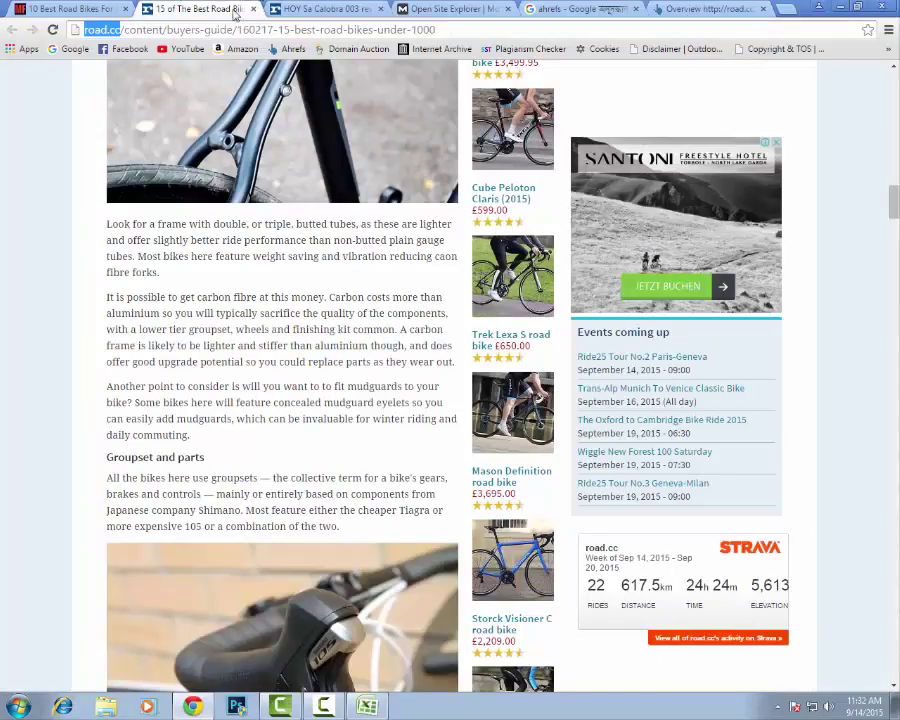
pyautogui.click(304, 7)
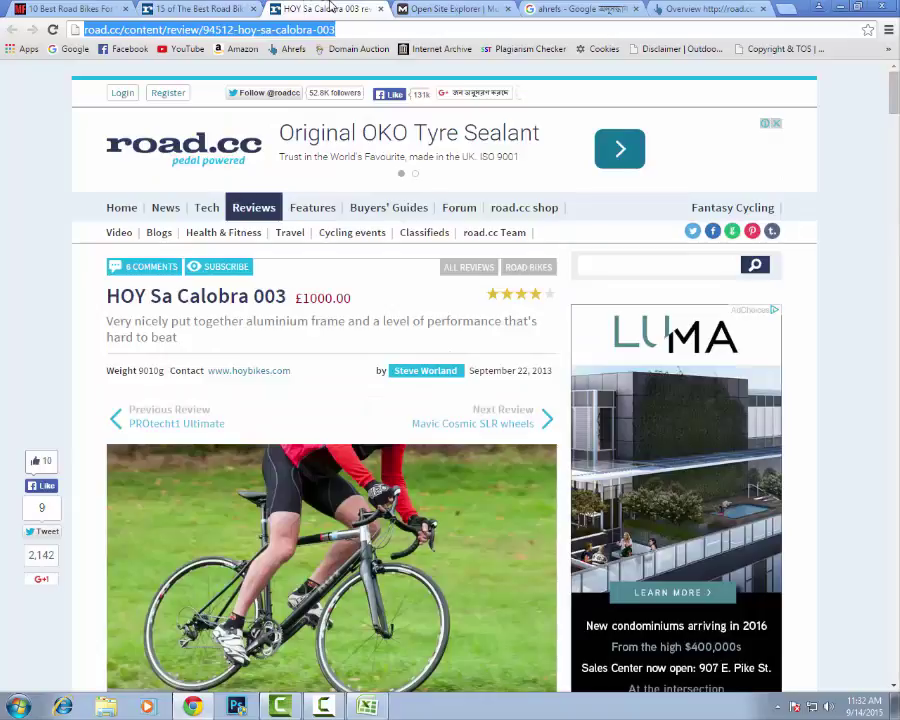
pyautogui.click(190, 8)
pyautogui.click(300, 8)
pyautogui.hotkey('ctrl', 'Tab')
pyautogui.click(322, 7)
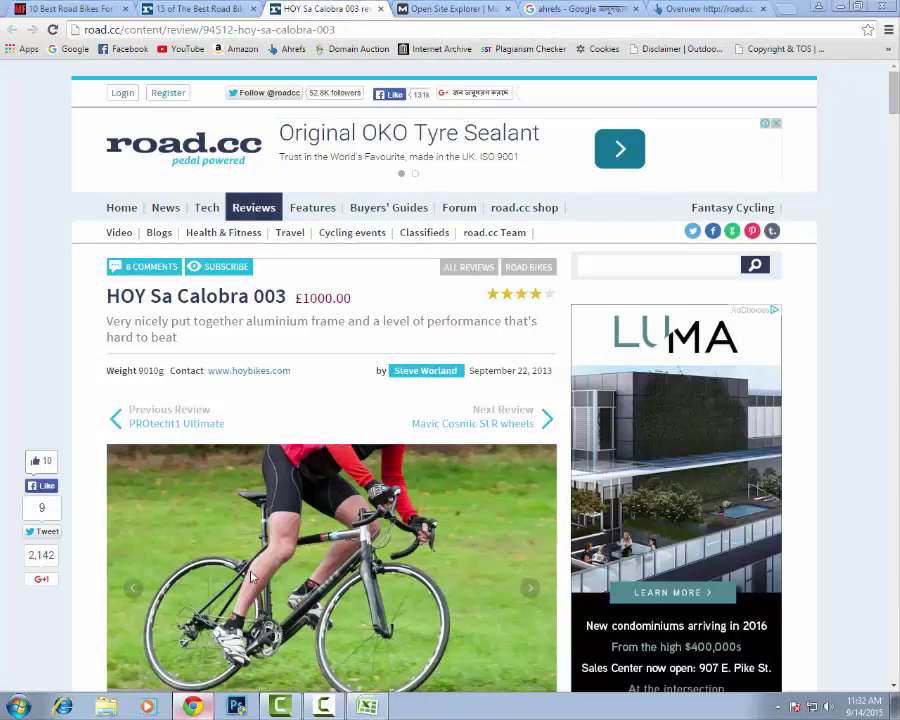
# Return to Excel, turn the road-bikes.gearsuite.com address in A5 into a hyperlink, and open it in the browser
pyautogui.hotkey('alt', 'Tab')
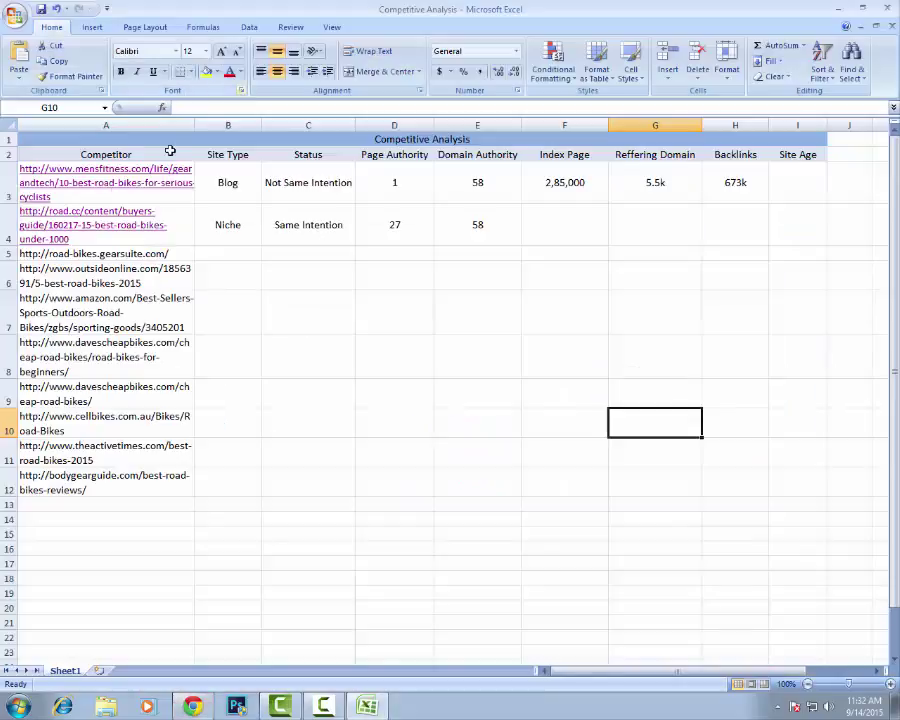
pyautogui.click(117, 256)
pyautogui.press('F2')
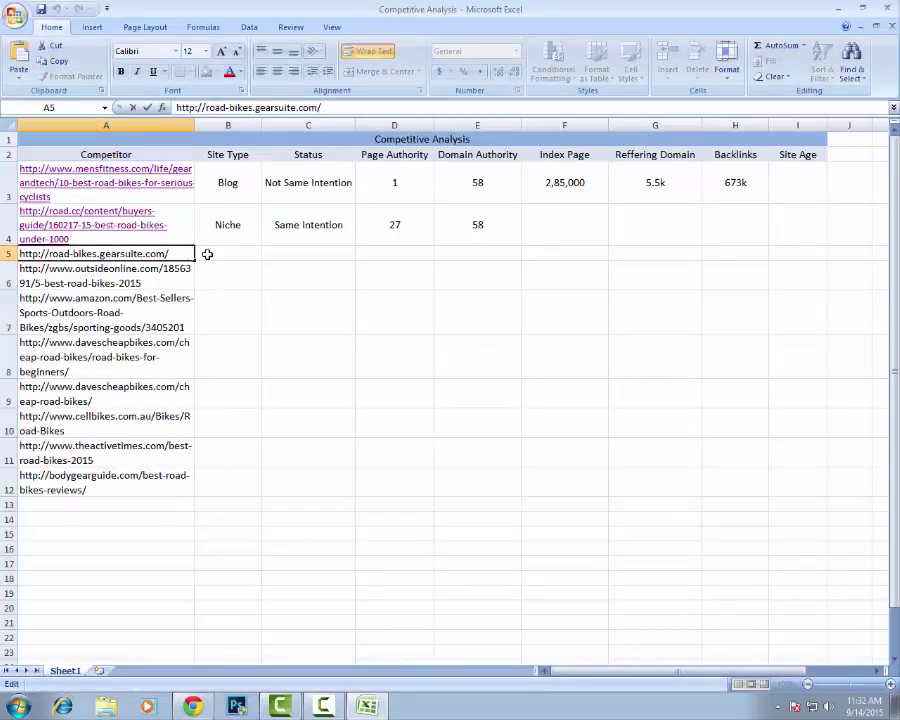
pyautogui.click(229, 259)
pyautogui.click(178, 256)
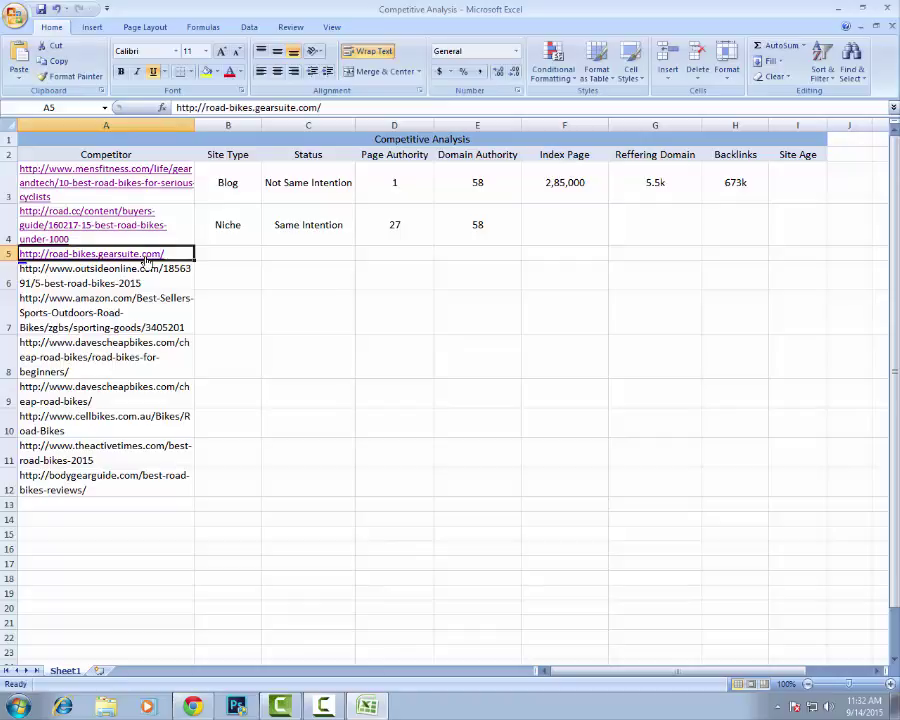
pyautogui.click(145, 259)
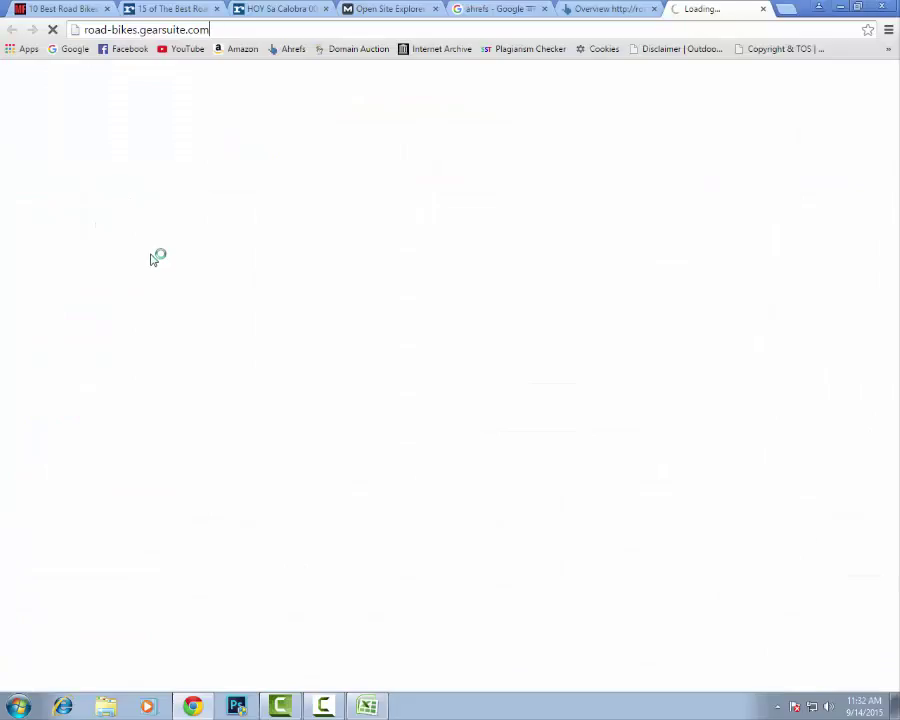
# Copy the road-bikes.gearsuite.com address and try to look it up in the Ahrefs Site Explorer
pyautogui.moveTo(215, 35); pyautogui.dragTo(76, 34)
pyautogui.hotkey('ctrl', 'c')
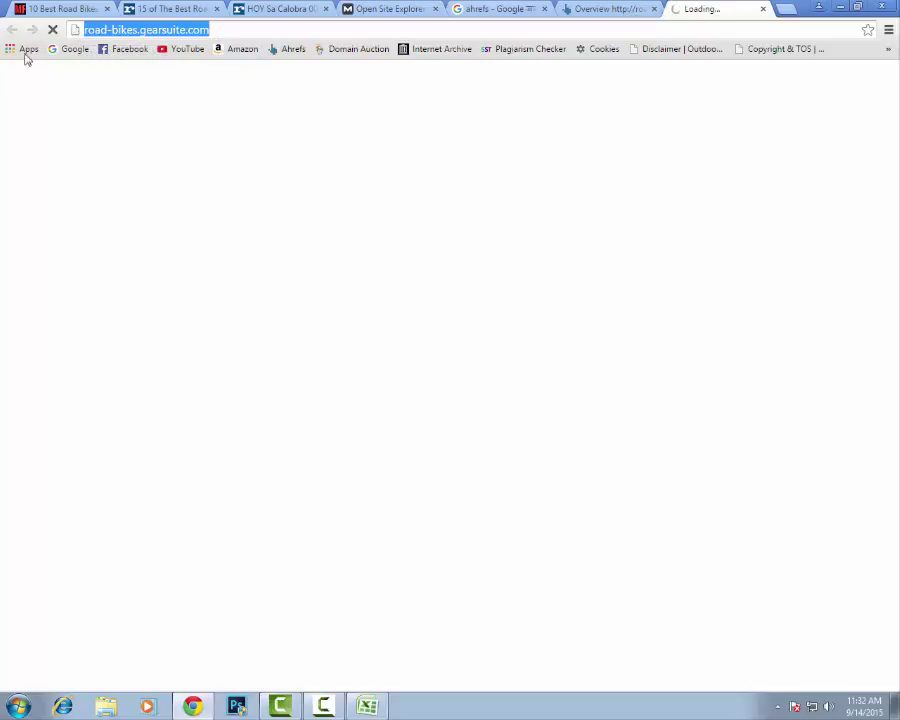
pyautogui.hotkey('ctrl', 'shift', 'Tab')
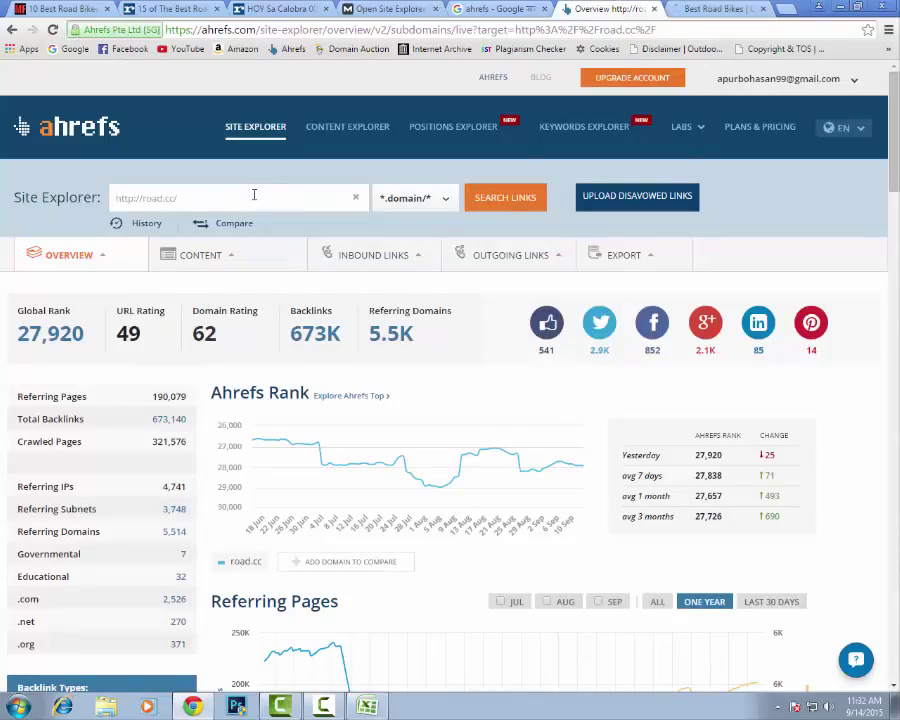
pyautogui.tripleClick(254, 197)
pyautogui.hotkey('ctrl', 'v')
pyautogui.click(633, 198)
pyautogui.click(444, 410)
# Examine the road.cc Ahrefs overview, including referring pages, backlink types, top content, TLD distribution and anchor terms, and return to Excel
pyautogui.scroll(-2, 827, 308)
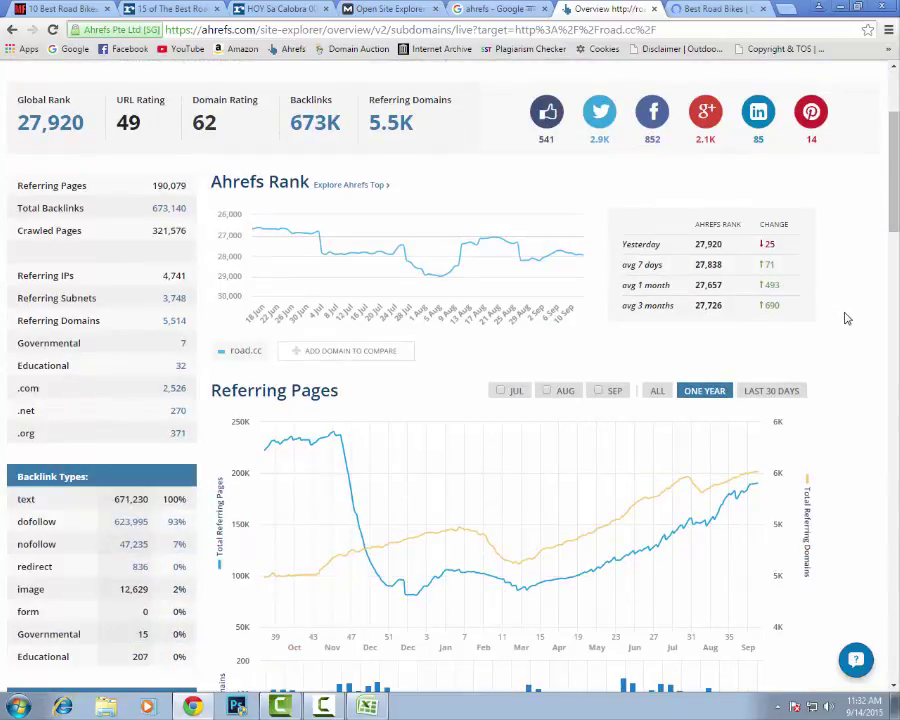
pyautogui.scroll(-3, 845, 318)
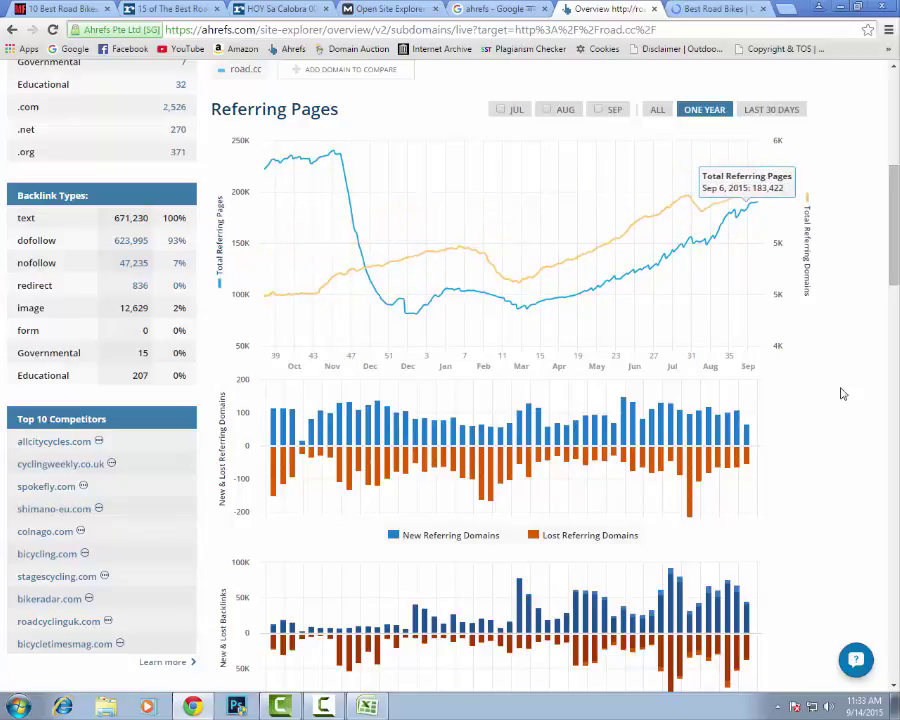
pyautogui.scroll(-10, 675, 400)
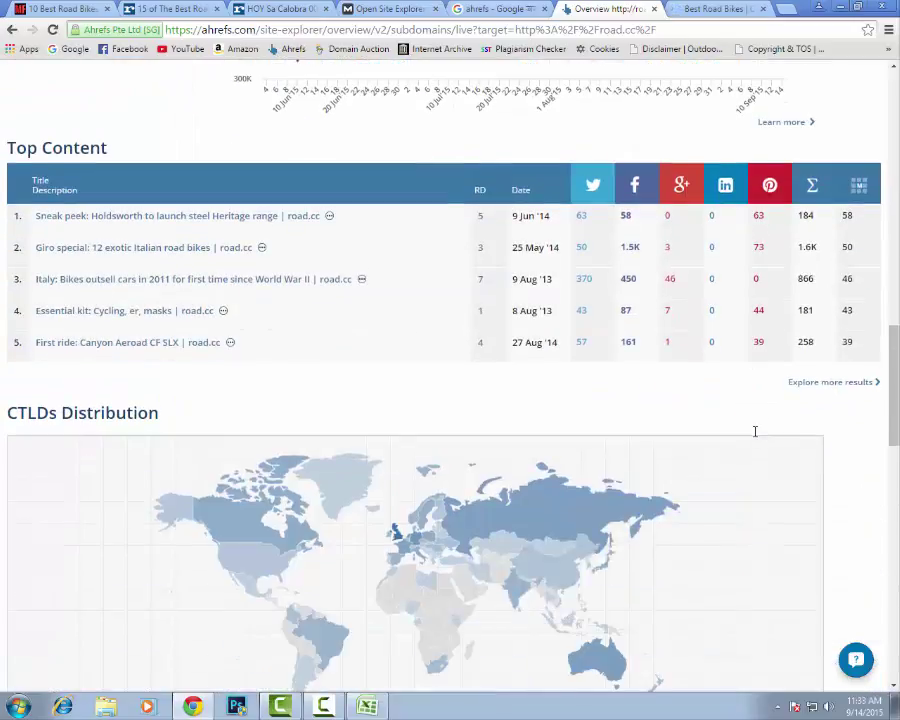
pyautogui.scroll(-4, 815, 478)
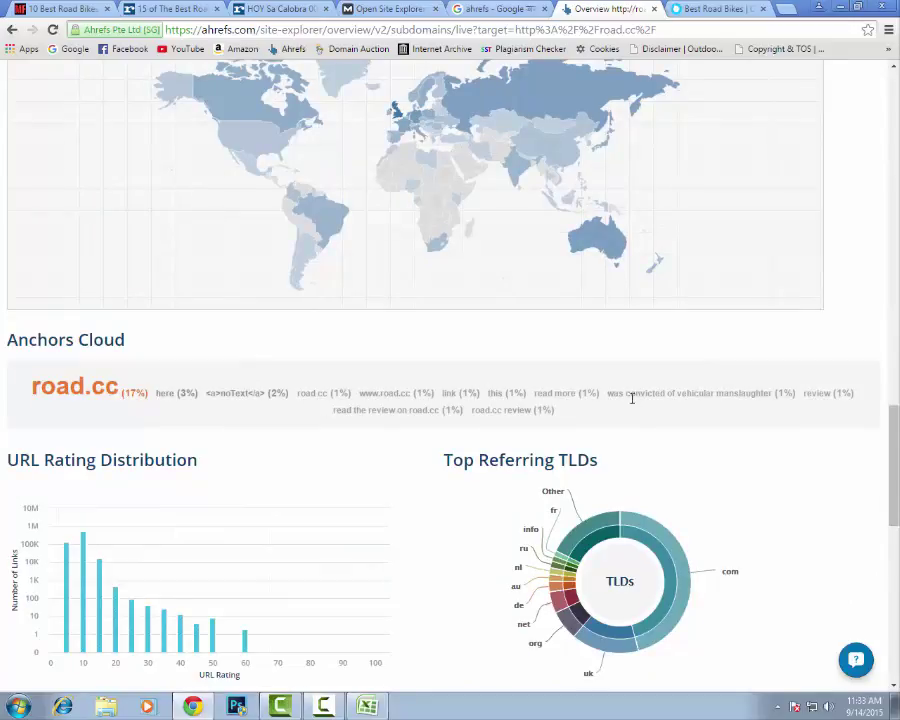
pyautogui.scroll(-2, 710, 420)
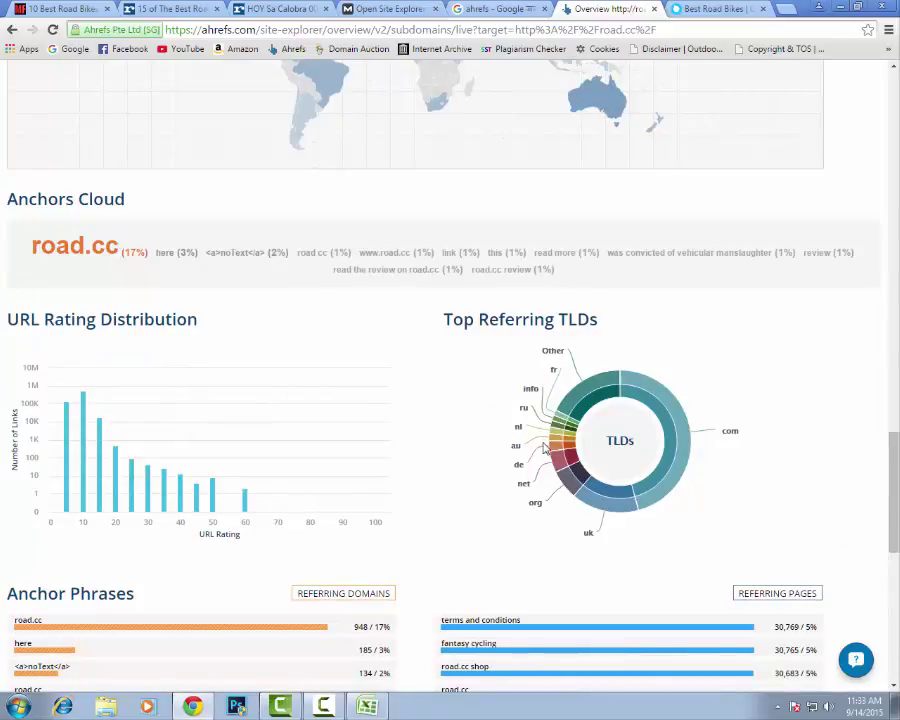
pyautogui.scroll(-7, 545, 449)
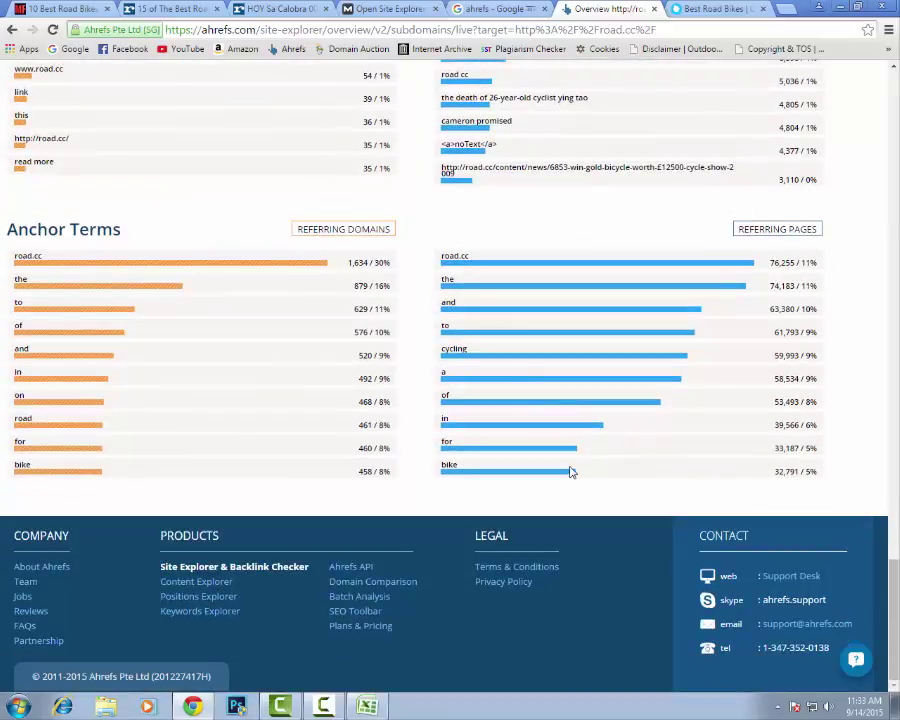
pyautogui.scroll(10, 572, 470)
pyautogui.scroll(15, 623, 495)
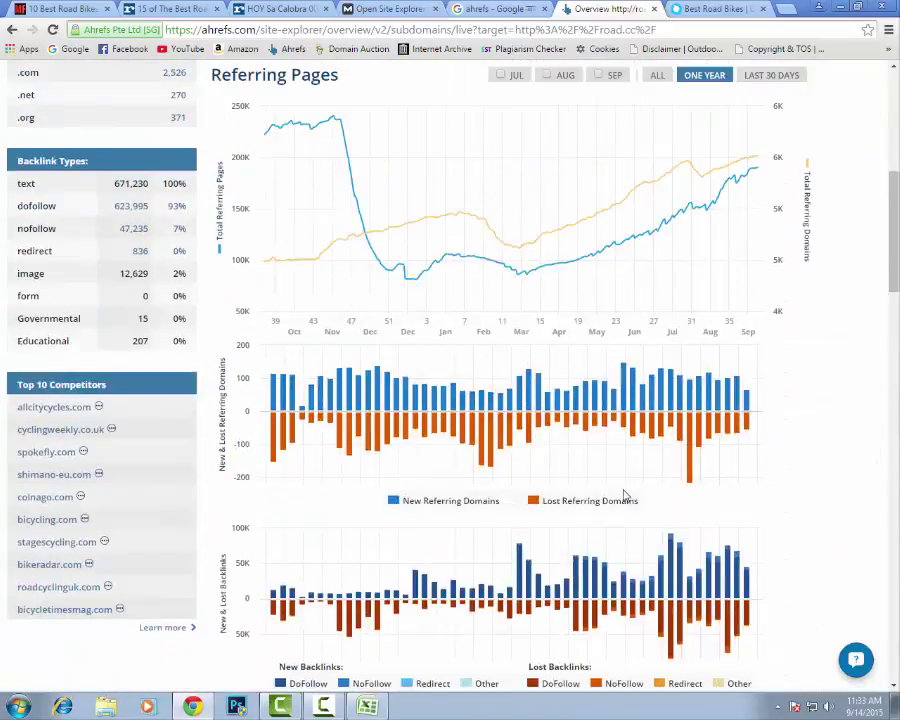
pyautogui.hotkey('alt', 'Tab')
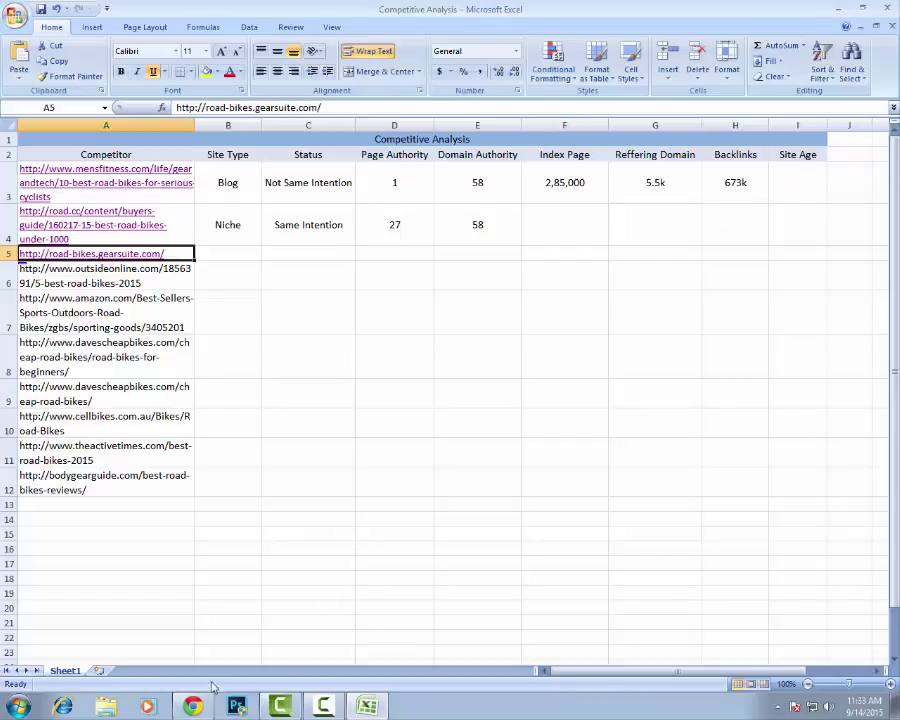
# Switch to Chrome and open whois.net in the tab showing the GearSuite road bikes page
pyautogui.click(193, 706)
pyautogui.click(715, 9)
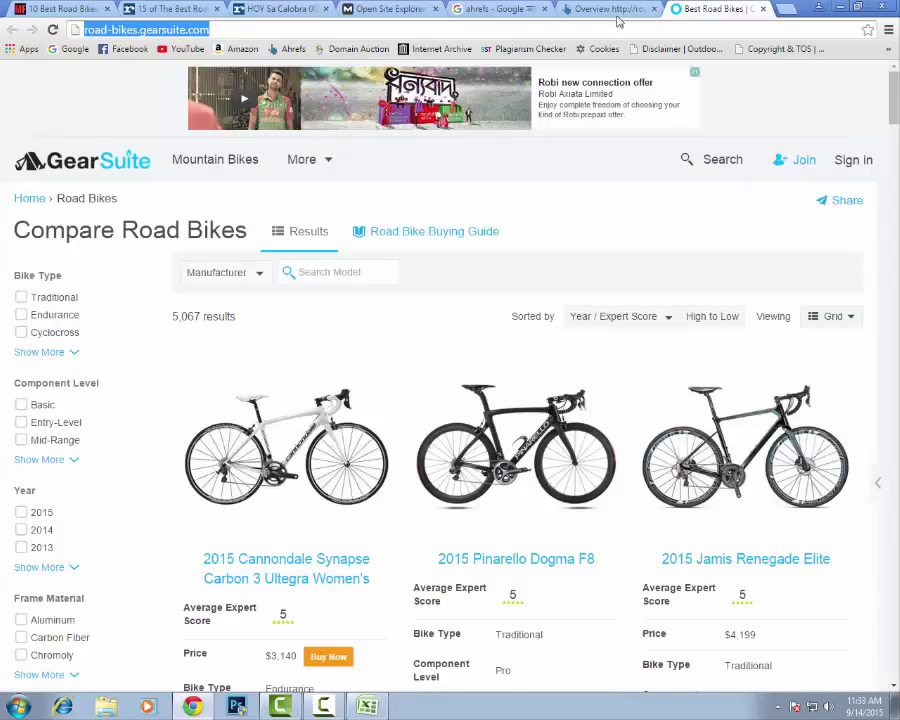
pyautogui.write('who')
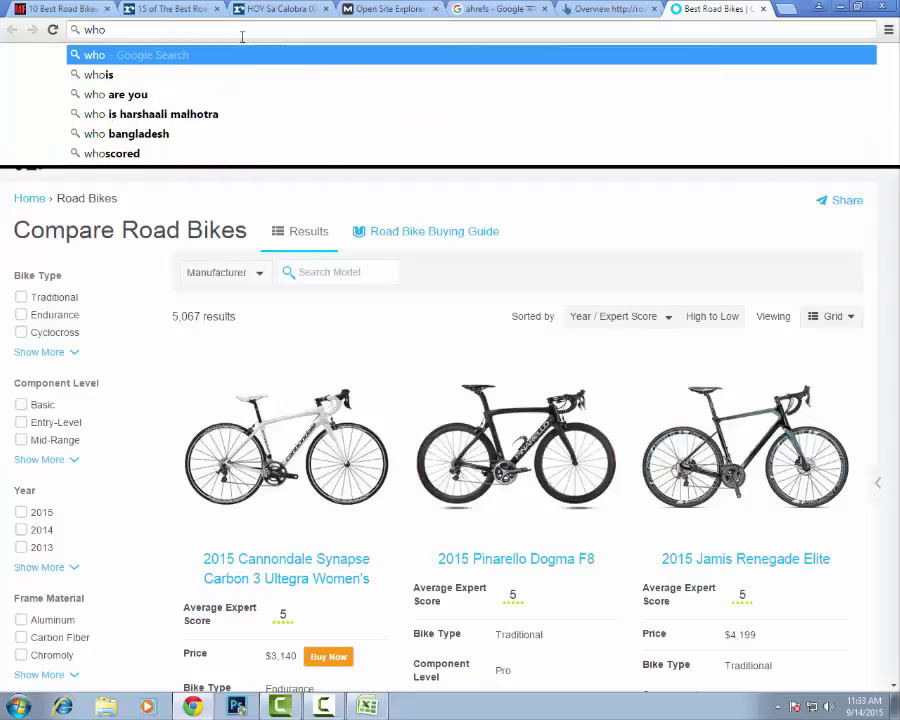
pyautogui.press('Down')
pyautogui.press('Return')
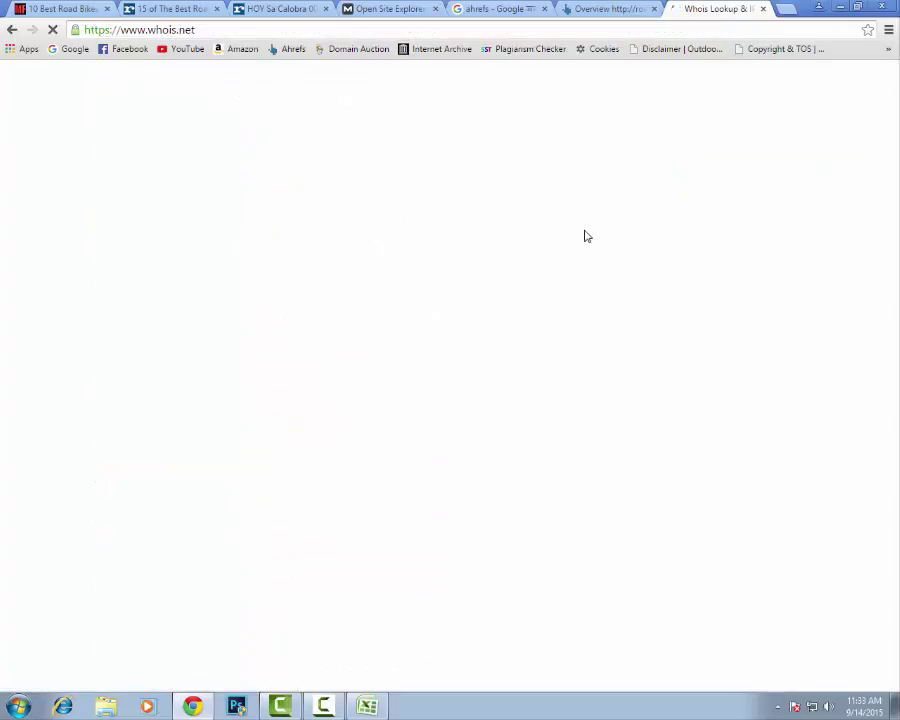
# Copy the road.cc domain from its article page address and look it up on Whois.net
pyautogui.click(201, 7)
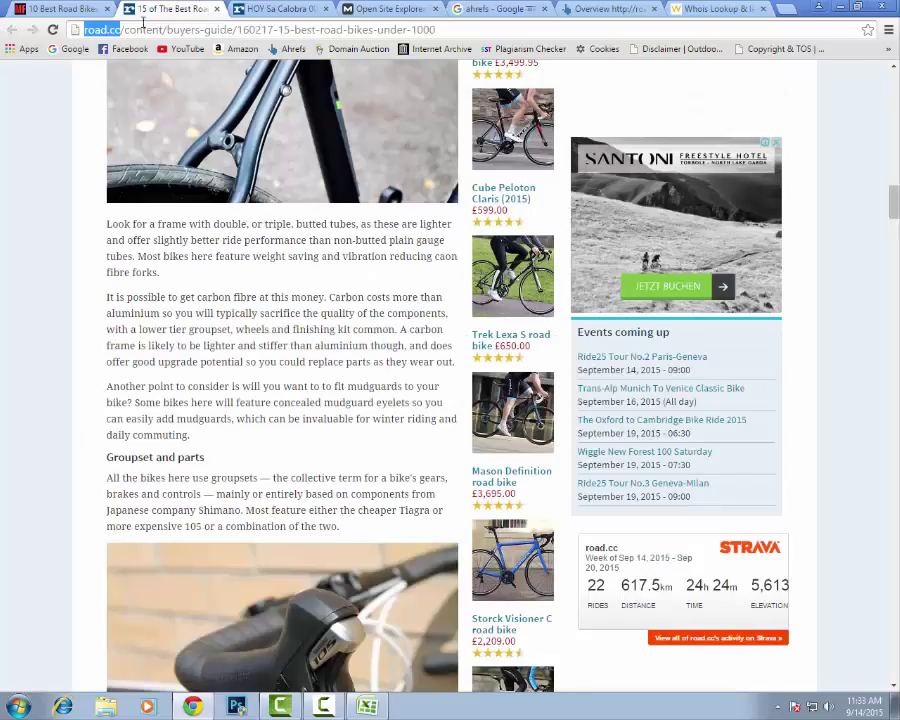
pyautogui.rightClick(101, 29)
pyautogui.click(160, 78)
pyautogui.click(703, 13)
pyautogui.click(319, 310)
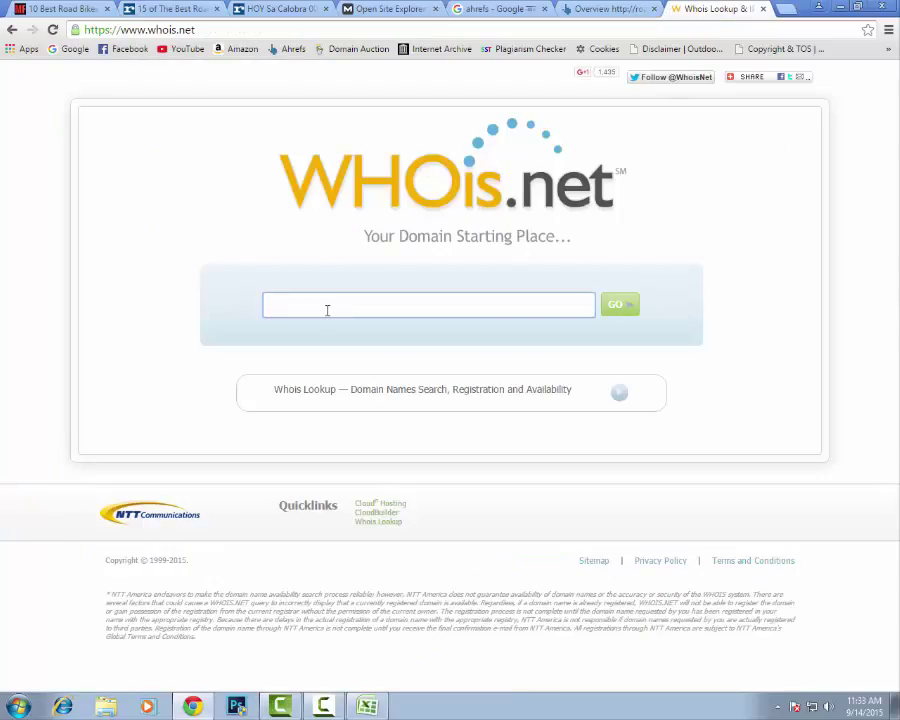
pyautogui.hotkey('ctrl', 'v')
pyautogui.click(621, 308)
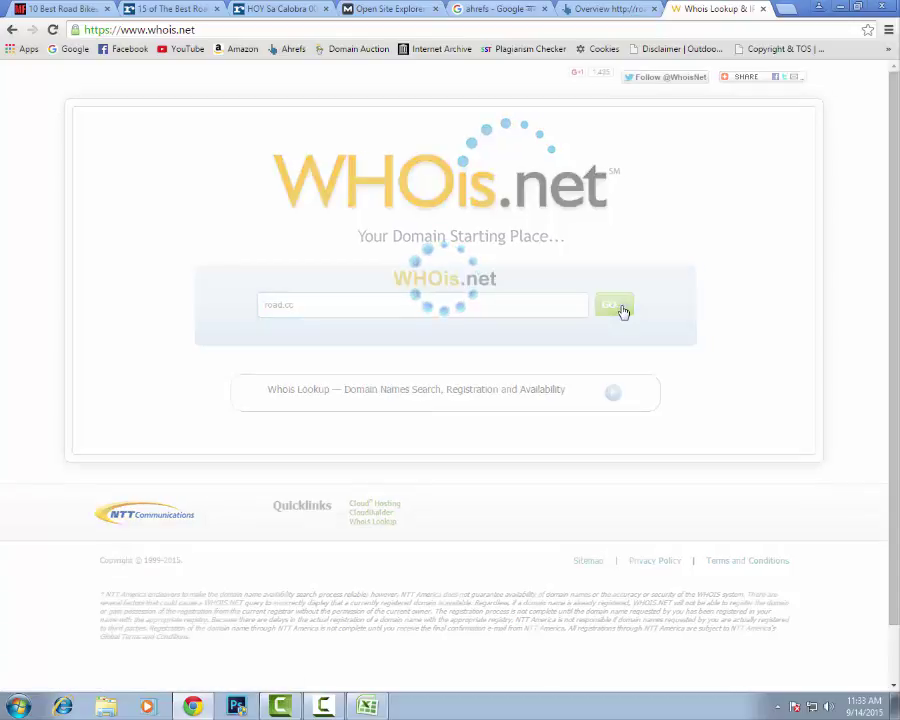
# Examine the updated and creation dates in the road.cc WHOIS record to work out the site's age
pyautogui.scroll(-2, 460, 326)
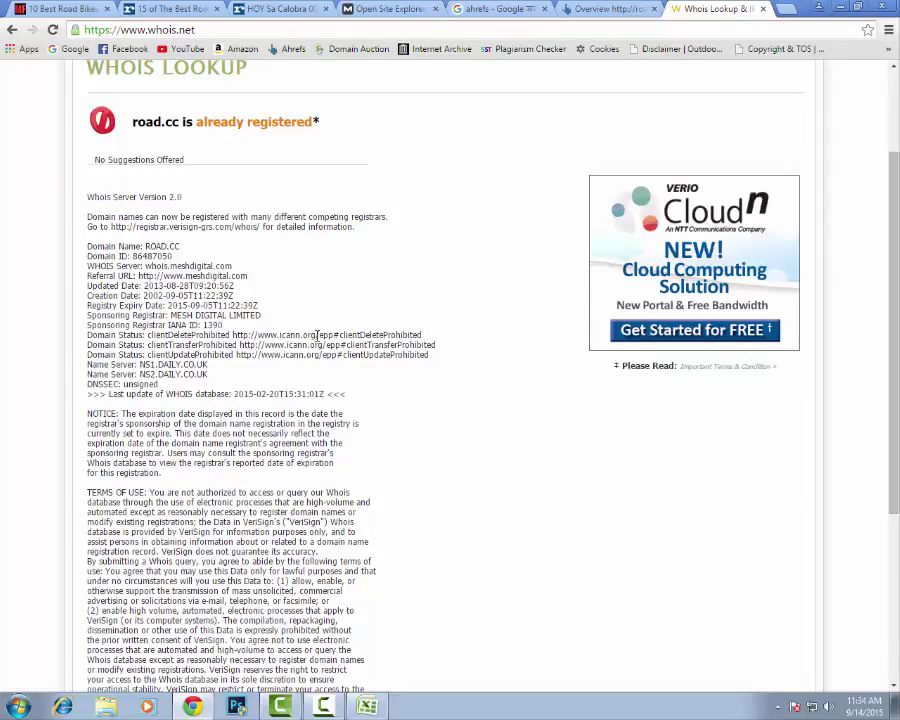
pyautogui.moveTo(90, 285); pyautogui.dragTo(139, 296)
pyautogui.click(108, 285)
pyautogui.moveTo(163, 285); pyautogui.dragTo(134, 285)
pyautogui.click(170, 286)
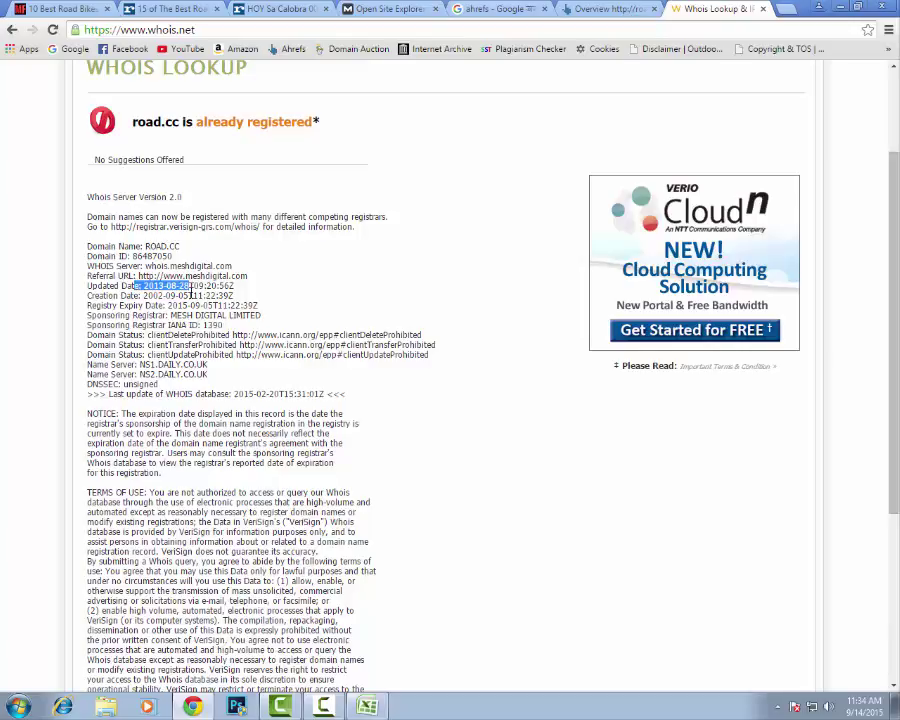
pyautogui.moveTo(191, 295); pyautogui.dragTo(143, 295)
pyautogui.click(163, 290)
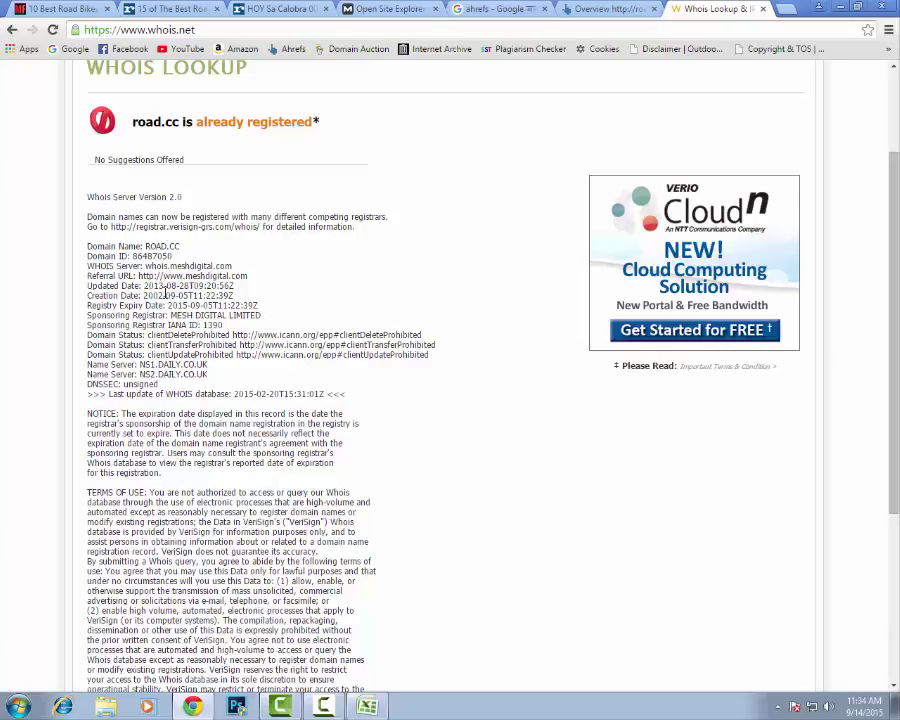
pyautogui.click(160, 294)
pyautogui.click(160, 290)
pyautogui.moveTo(191, 287); pyautogui.dragTo(270, 300)
pyautogui.click(270, 300)
# Return to Excel, enter 13 as the Site Age in I3, and move it to the road.cc row in I4
pyautogui.click(366, 706)
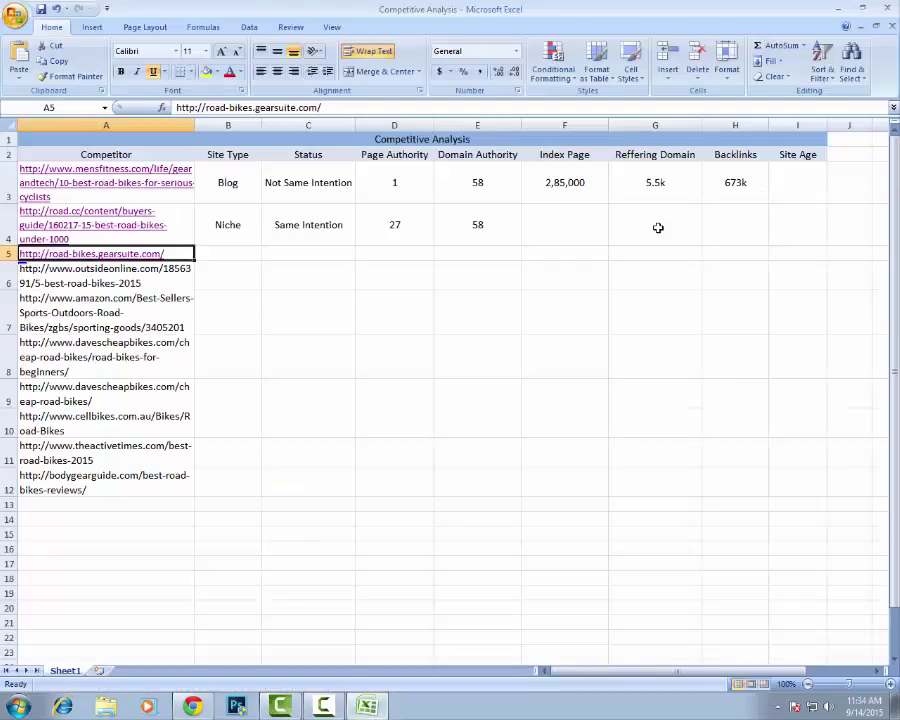
pyautogui.click(803, 184)
pyautogui.write('13')
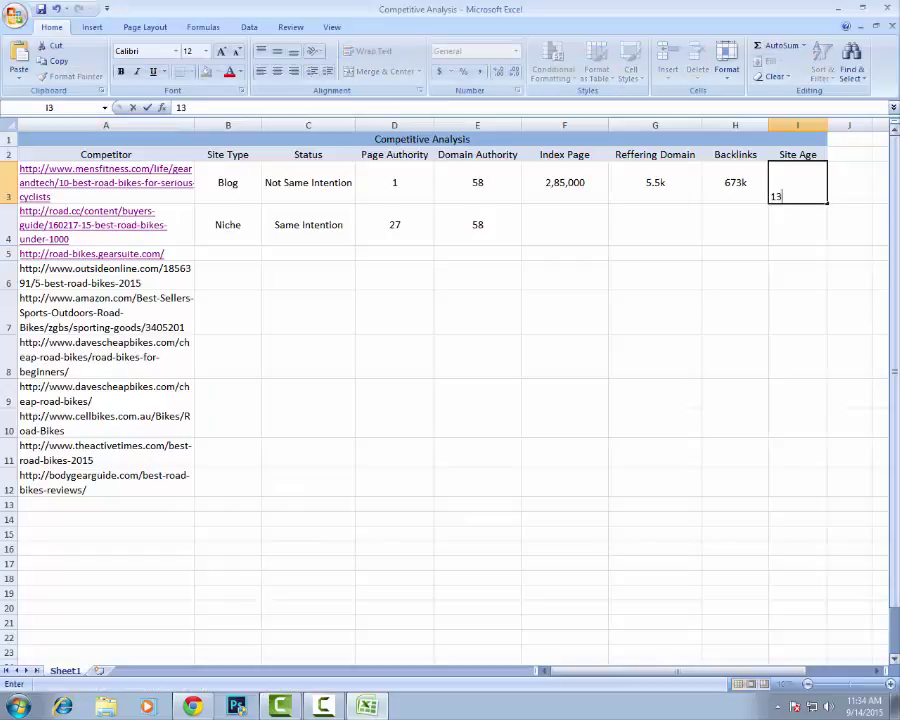
pyautogui.click(794, 228)
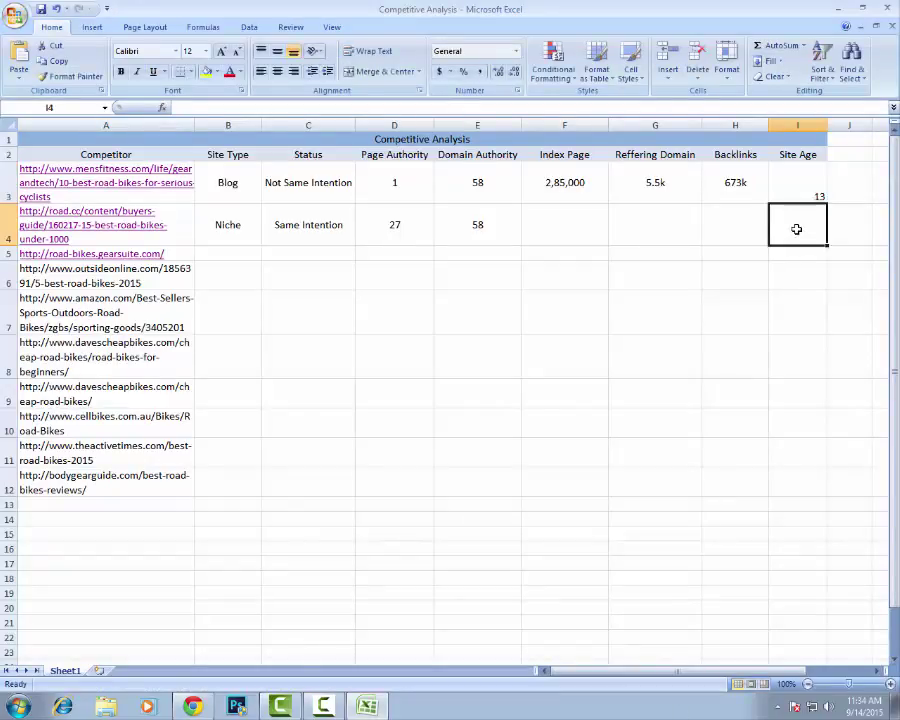
pyautogui.click(814, 190)
pyautogui.hotkey('ctrl', 'c')
pyautogui.click(813, 224)
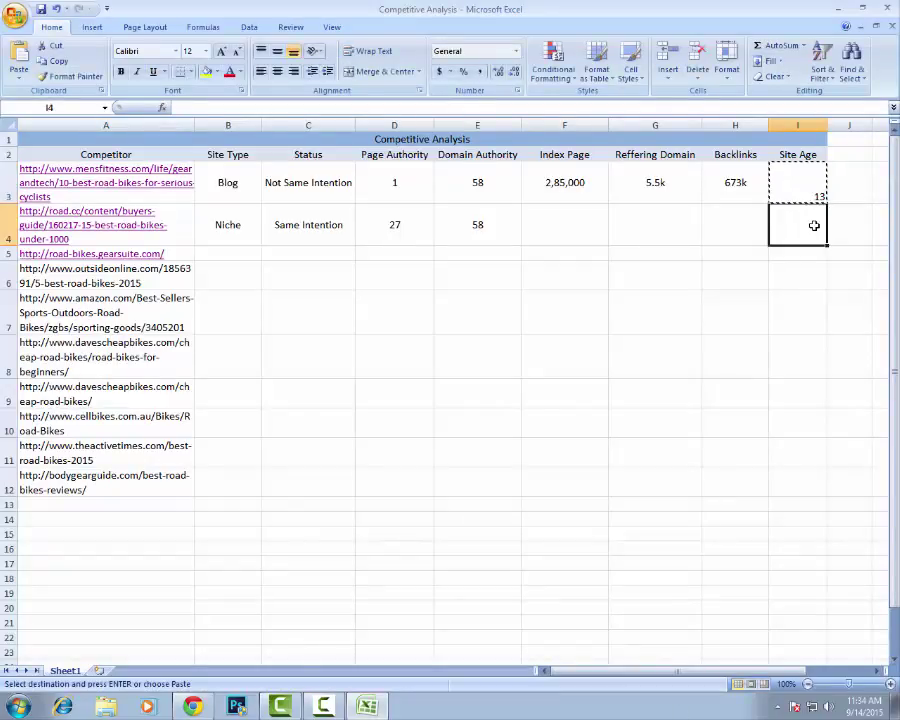
pyautogui.hotkey('ctrl', 'v')
# Open the mensfitness.com link in A3, copy its domain, close the page, and try to look up the full web address on Whois.net
pyautogui.click(163, 191)
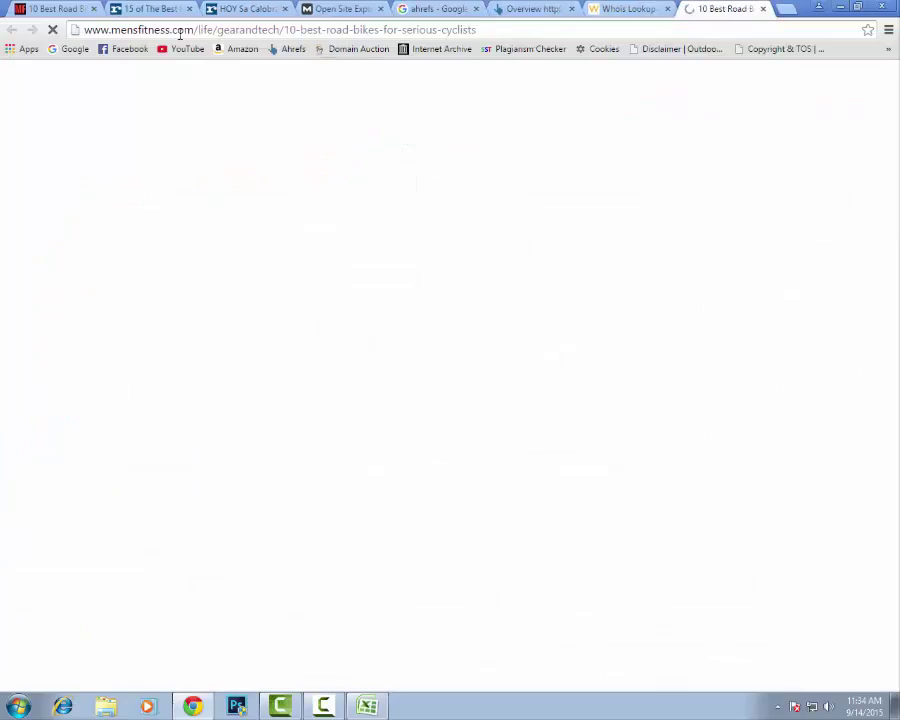
pyautogui.doubleClick(150, 29)
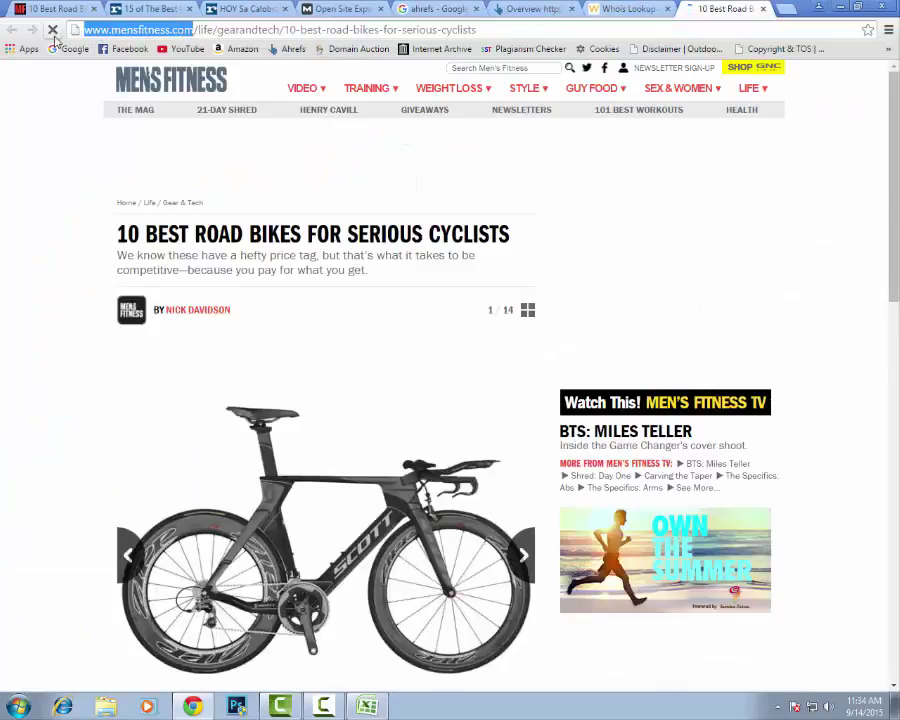
pyautogui.hotkey('ctrl', 'w')
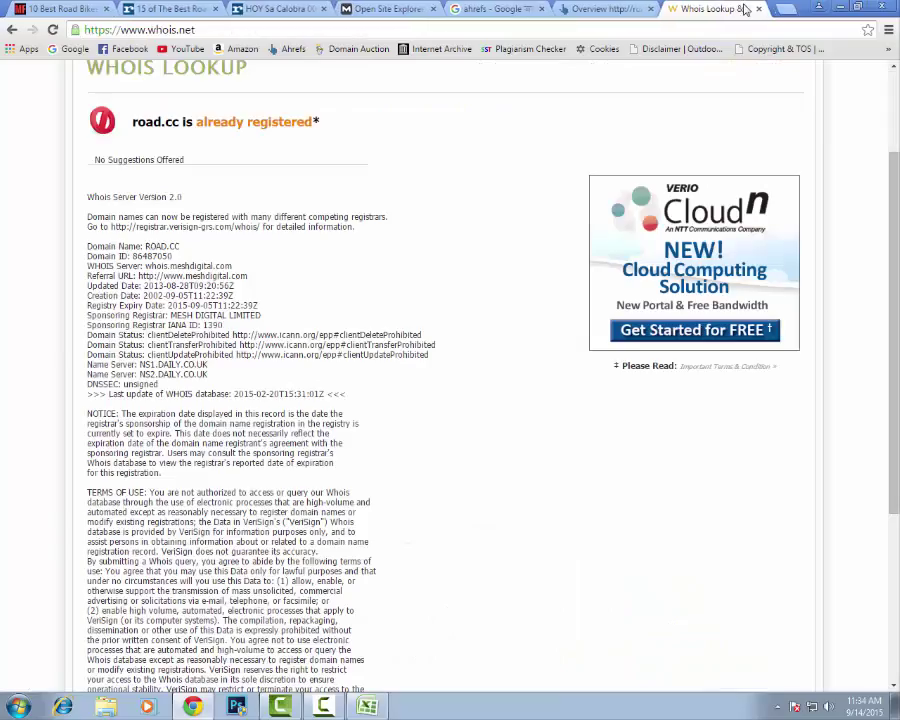
pyautogui.scroll(3, 346, 200)
pyautogui.click(511, 118)
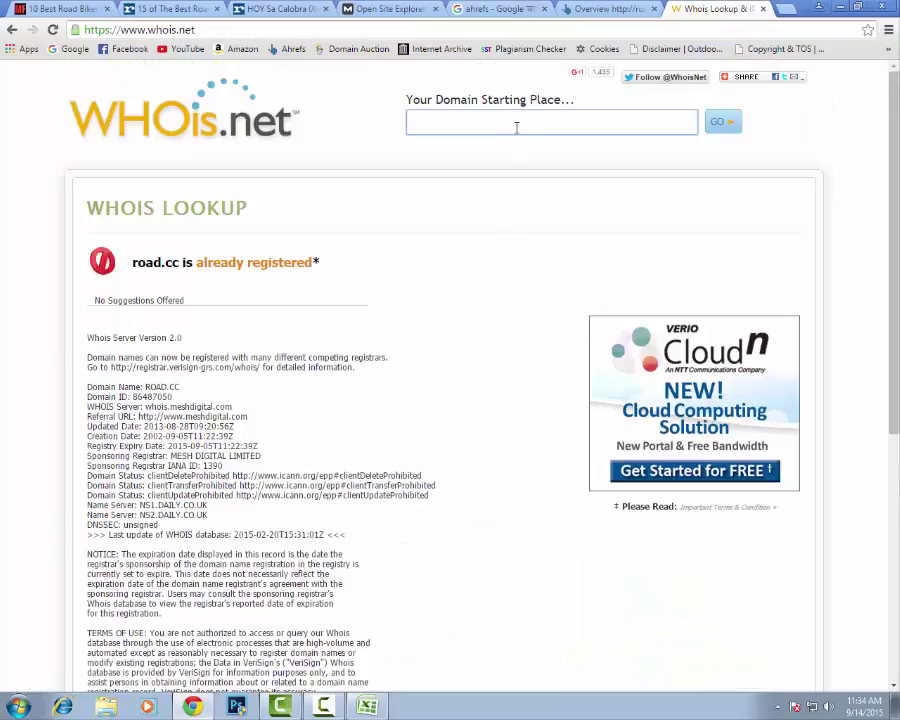
pyautogui.hotkey('ctrl', 'v')
pyautogui.click(717, 122)
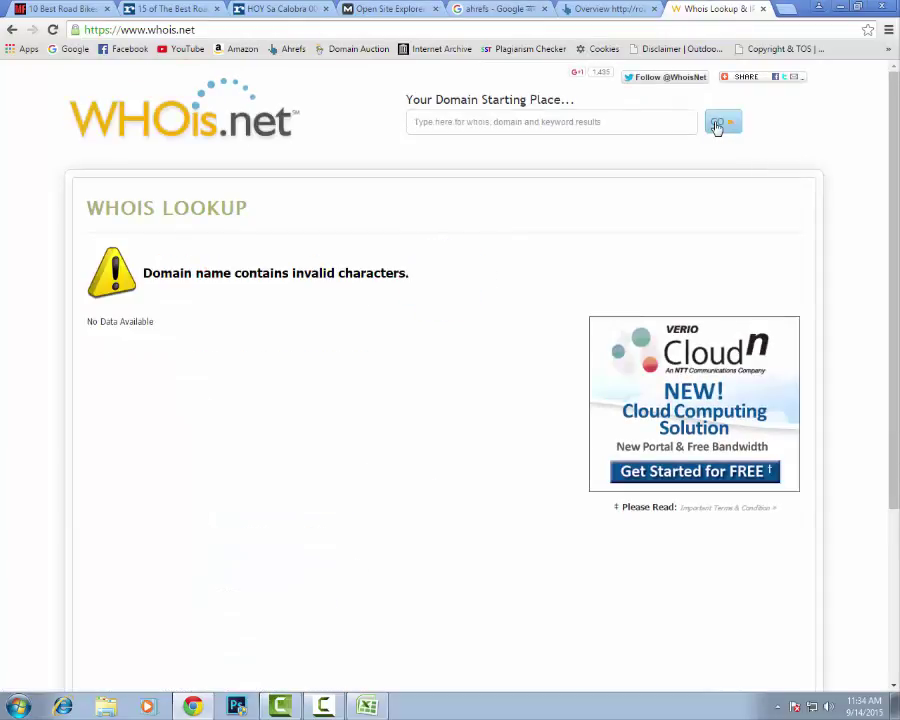
pyautogui.click(611, 121)
pyautogui.hotkey('ctrl', 'v')
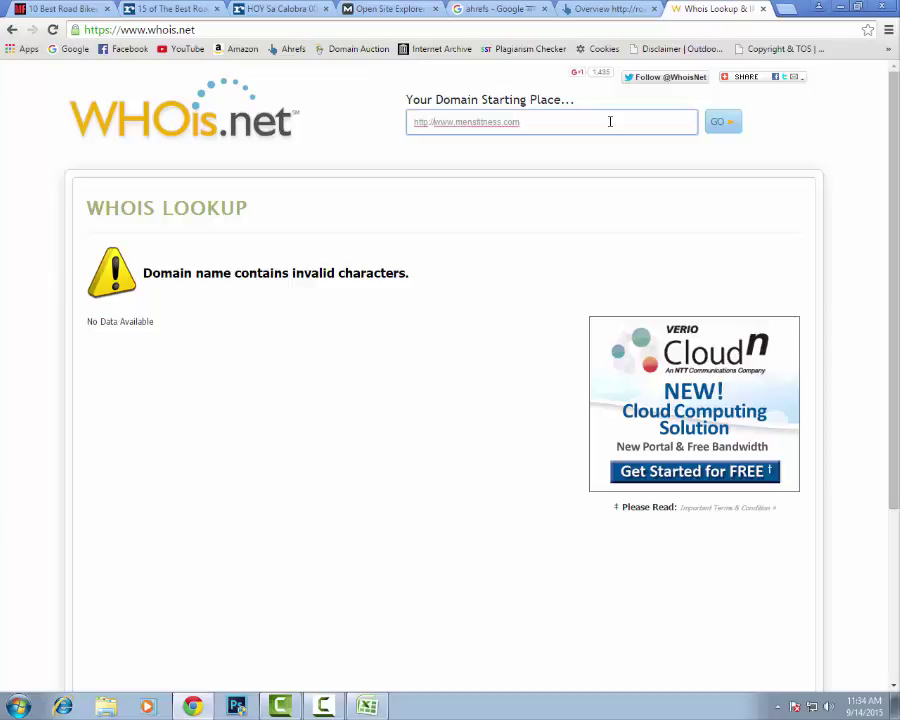
pyautogui.press('BackSpace')
pyautogui.press('BackSpace')
pyautogui.press('BackSpace')
pyautogui.press('BackSpace')
pyautogui.press('BackSpace')
pyautogui.press('BackSpace')
pyautogui.press('BackSpace')
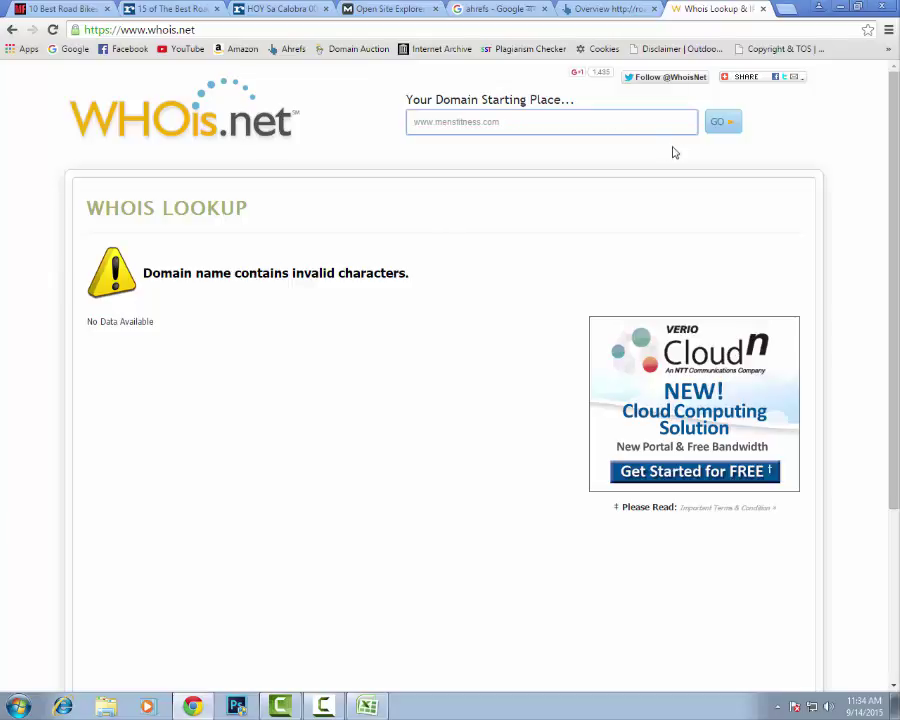
pyautogui.press('Delete')
pyautogui.press('Delete')
pyautogui.press('Delete')
pyautogui.press('Delete')
pyautogui.click(735, 121)
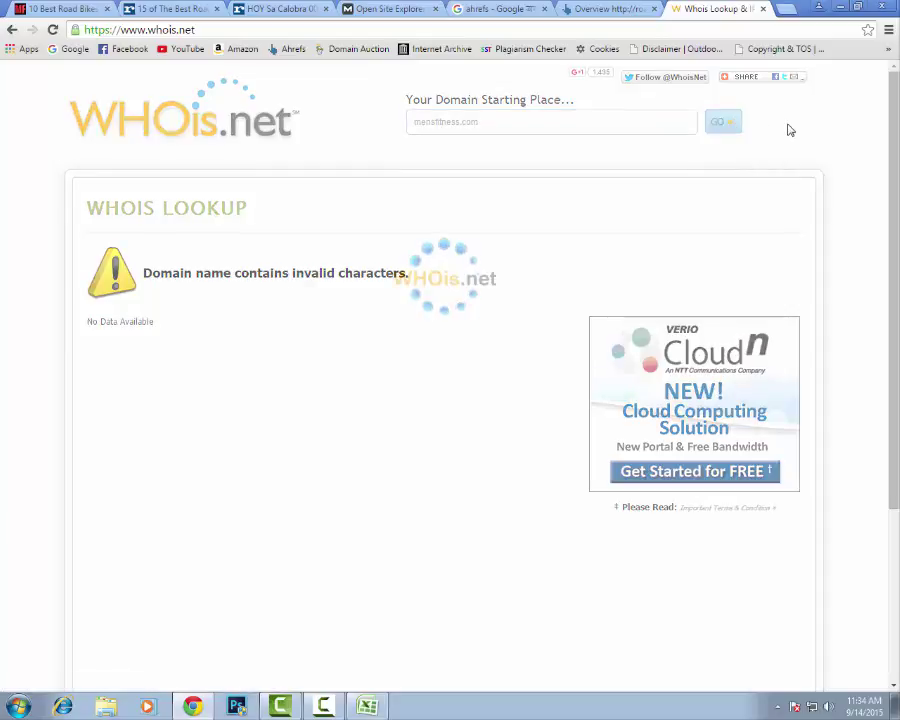
# Examine the updated and creation dates in the mensfitness.com WHOIS record to work out the site's age
pyautogui.scroll(-2, 320, 483)
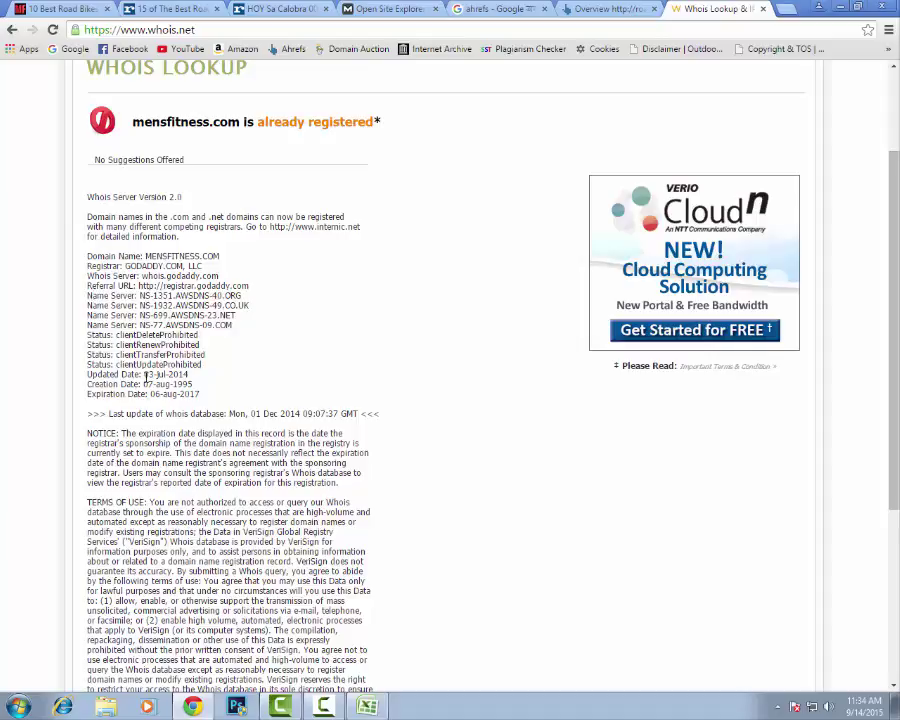
pyautogui.moveTo(88, 374); pyautogui.dragTo(120, 384)
pyautogui.click(152, 383)
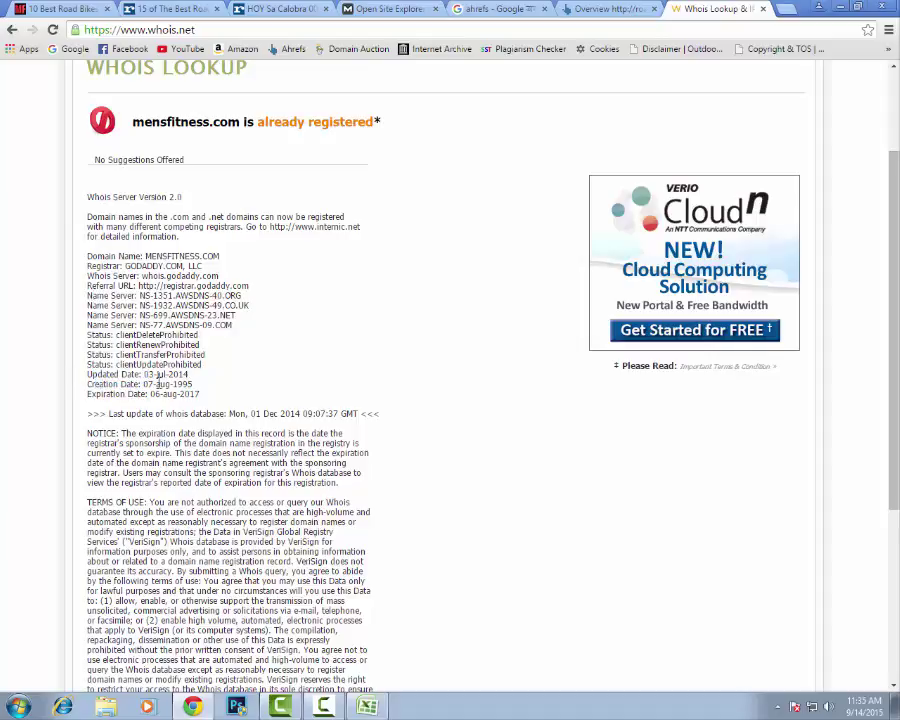
pyautogui.moveTo(193, 384); pyautogui.dragTo(172, 384)
pyautogui.click(205, 383)
pyautogui.moveTo(189, 374); pyautogui.dragTo(145, 375)
pyautogui.click(212, 380)
pyautogui.moveTo(195, 384); pyautogui.dragTo(168, 384)
pyautogui.click(216, 387)
# Return to Excel and enter 20 as the Site Age for mensfitness.com in I3
pyautogui.click(367, 706)
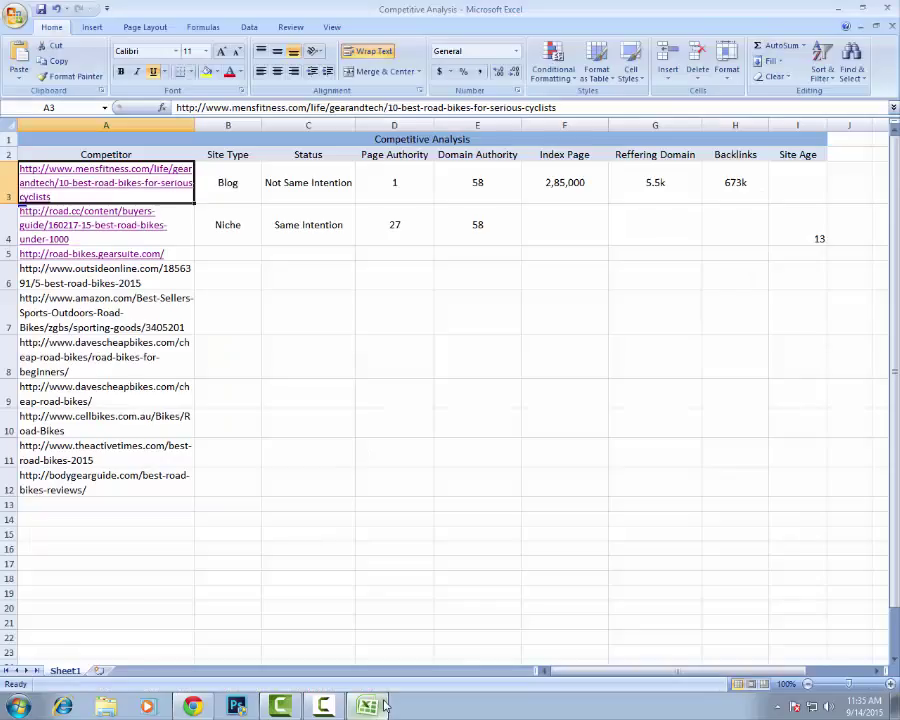
pyautogui.click(795, 200)
pyautogui.write('20')
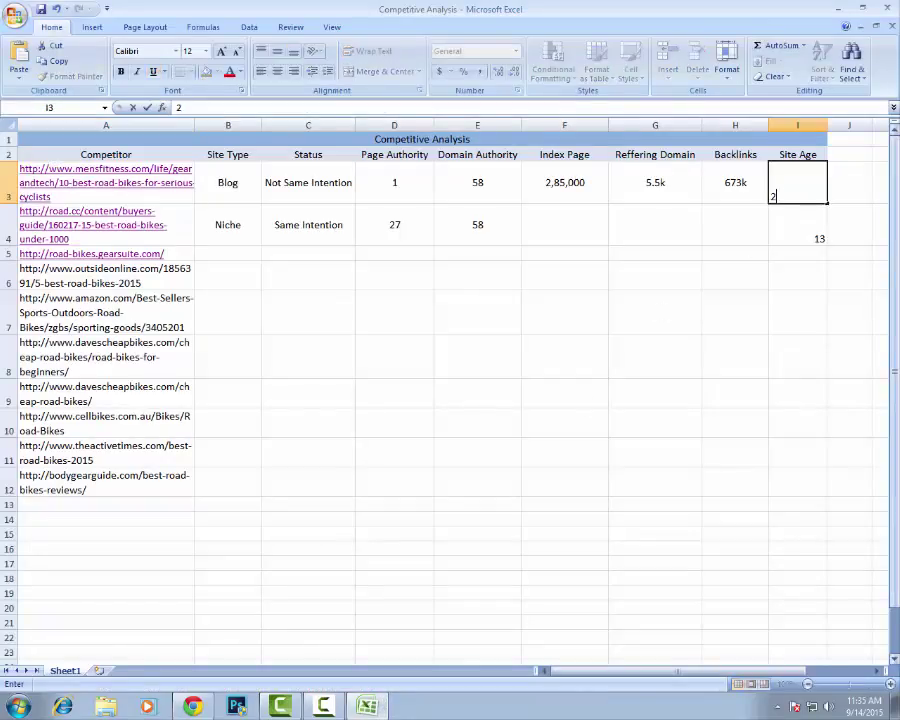
pyautogui.click(809, 355)
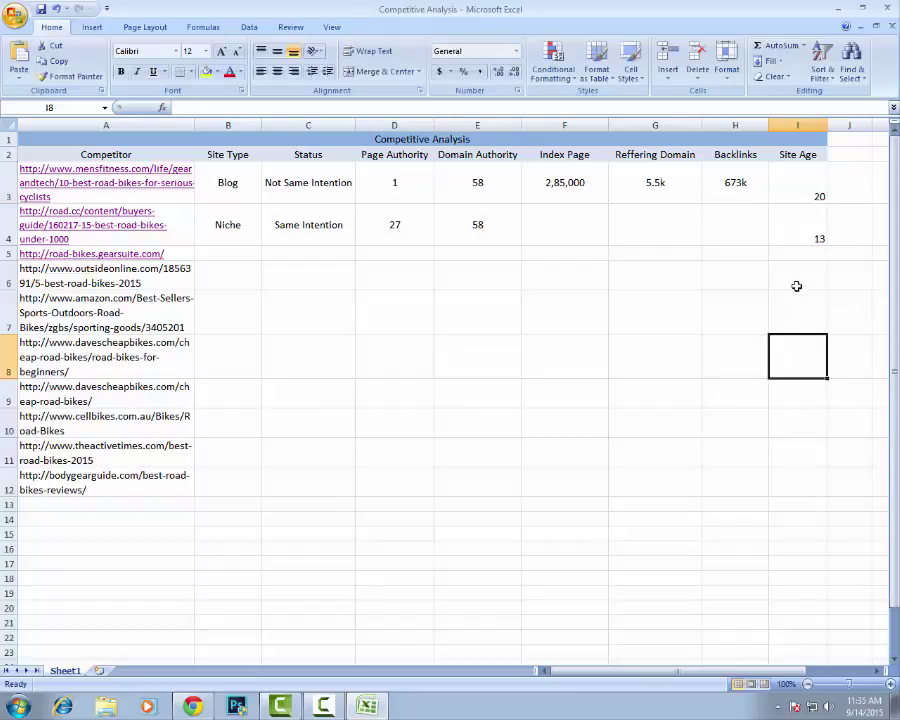
# Review the still empty road.cc cells and the Site Type, Status, Page Authority and Domain Authority columns for all ten competitors
pyautogui.moveTo(735, 225); pyautogui.dragTo(587, 243)
pyautogui.click(660, 277)
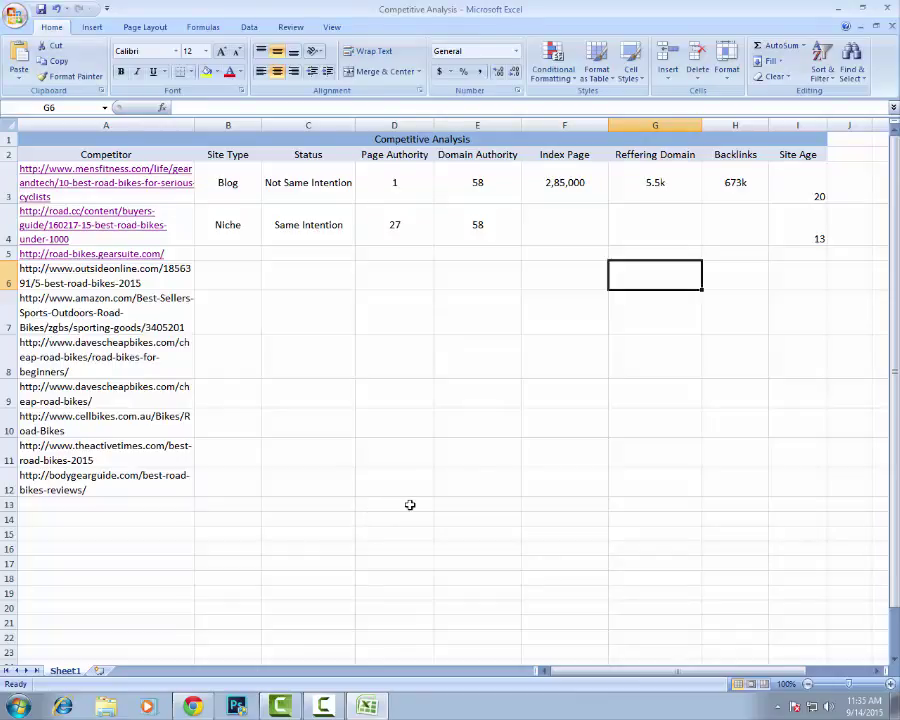
pyautogui.moveTo(215, 474); pyautogui.dragTo(229, 193)
pyautogui.click(374, 347)
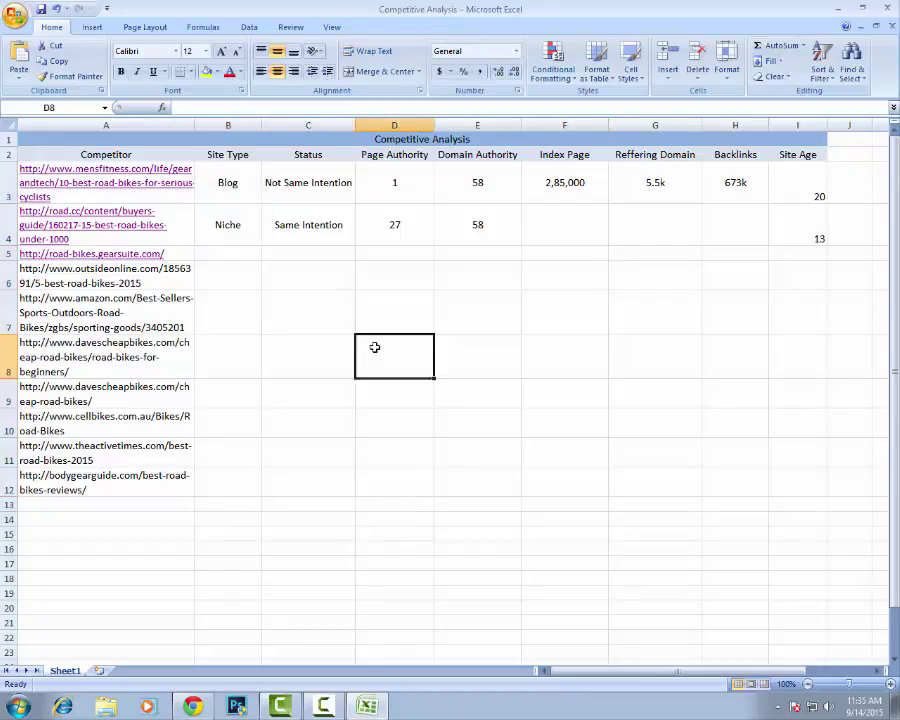
pyautogui.moveTo(227, 183); pyautogui.dragTo(236, 252)
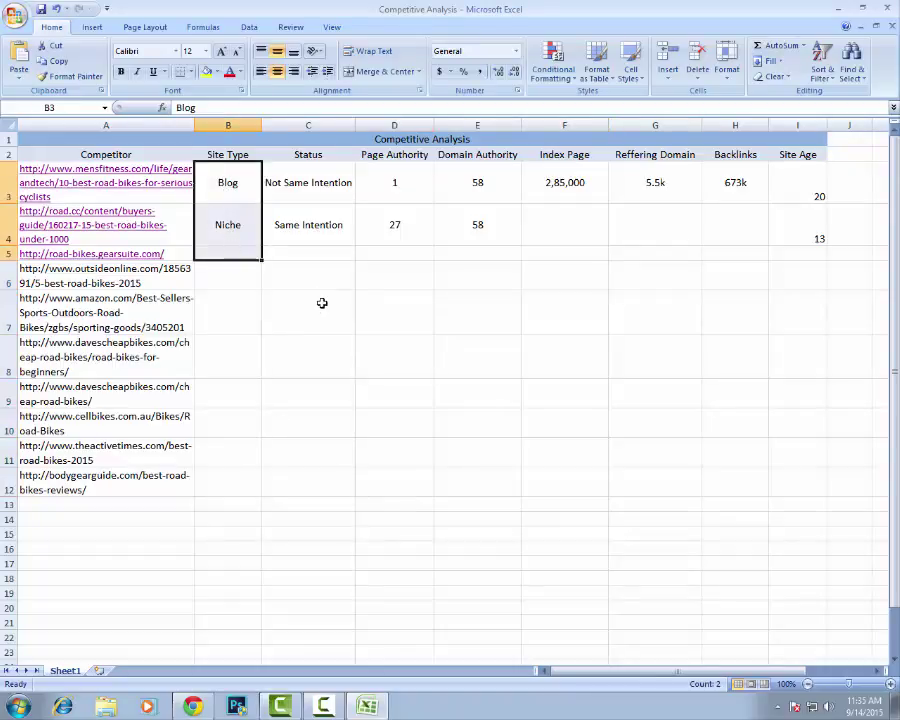
pyautogui.click(322, 303)
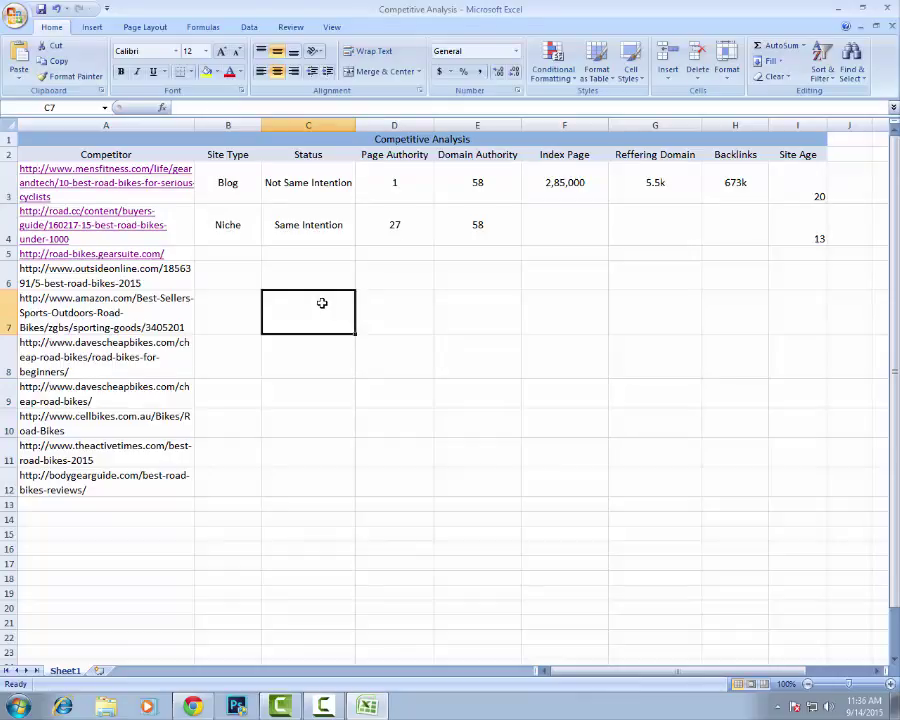
pyautogui.click(422, 344)
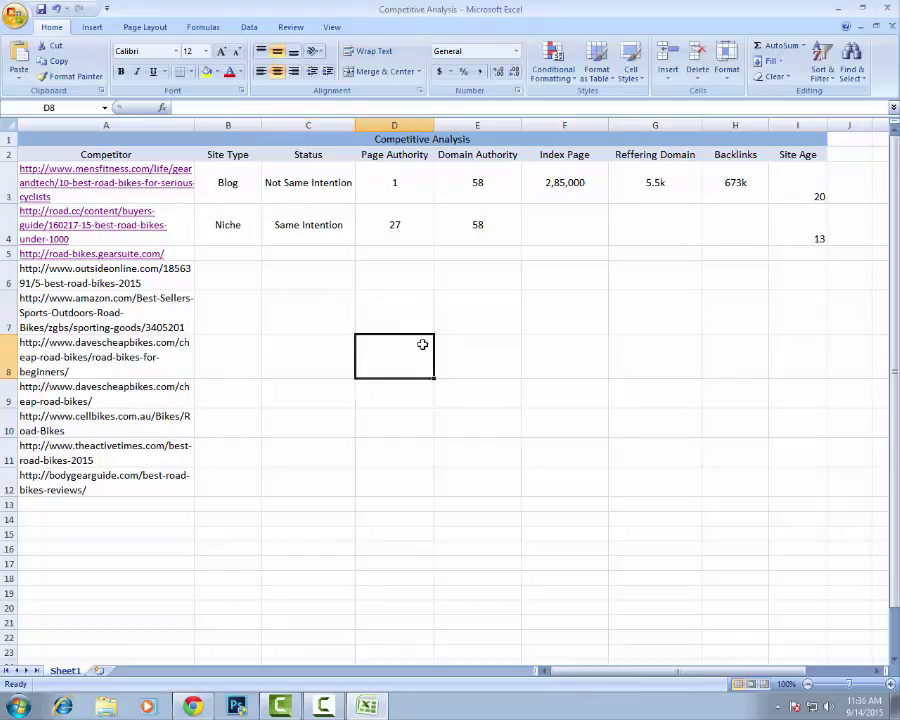
pyautogui.moveTo(312, 485); pyautogui.dragTo(293, 186)
pyautogui.click(394, 312)
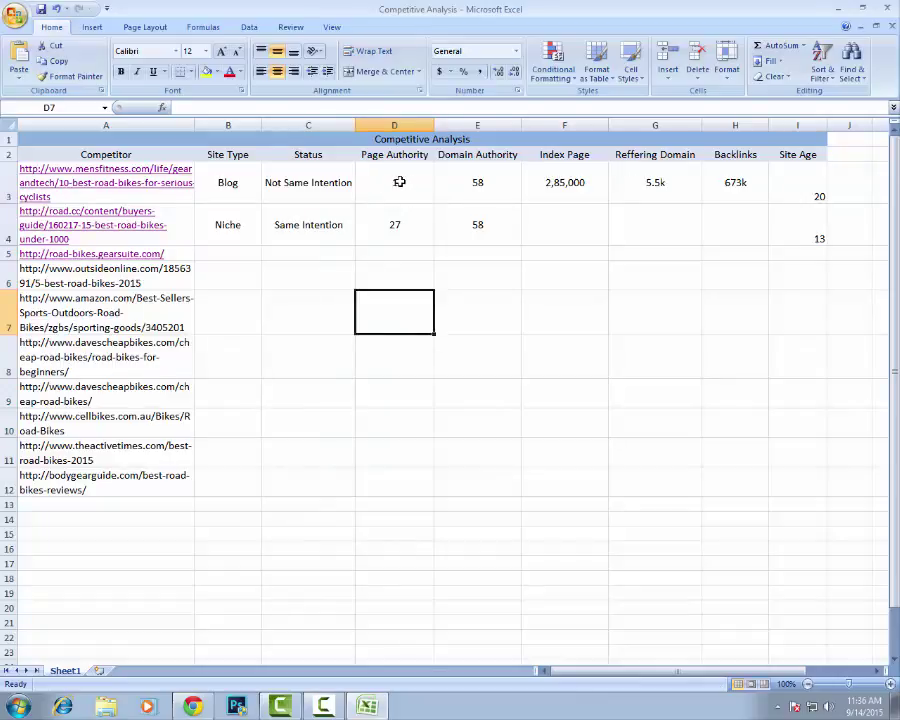
pyautogui.moveTo(400, 181)
pyautogui.mouseDown()
pyautogui.moveTo(454, 229)
pyautogui.moveTo(429, 436)
pyautogui.moveTo(476, 486)
pyautogui.moveTo(482, 480)
pyautogui.moveTo(409, 197)
pyautogui.mouseUp()
pyautogui.click(470, 472)
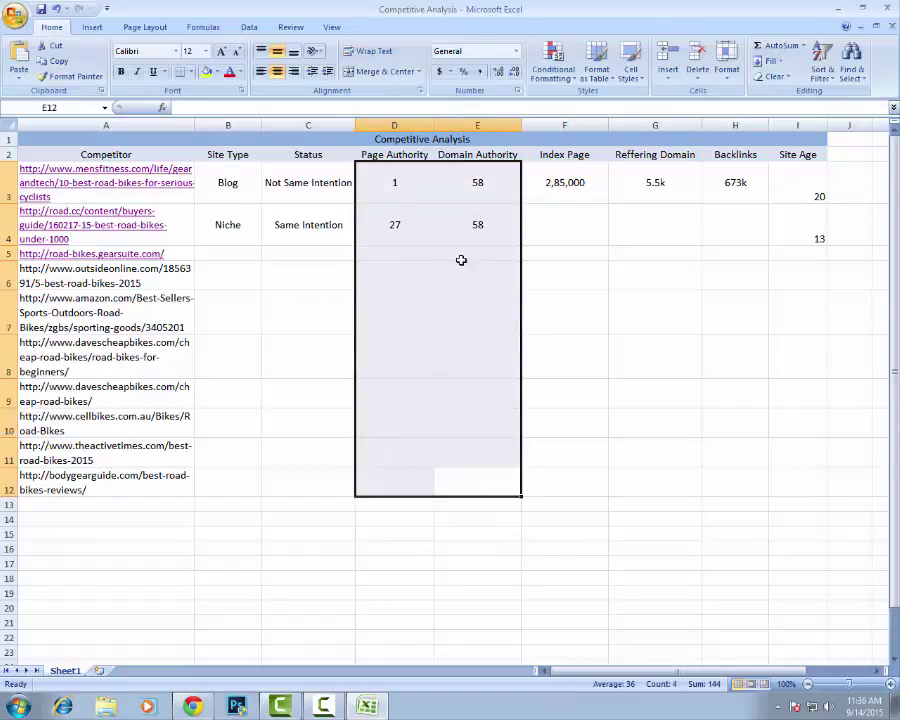
pyautogui.click(620, 390)
pyautogui.click(653, 307)
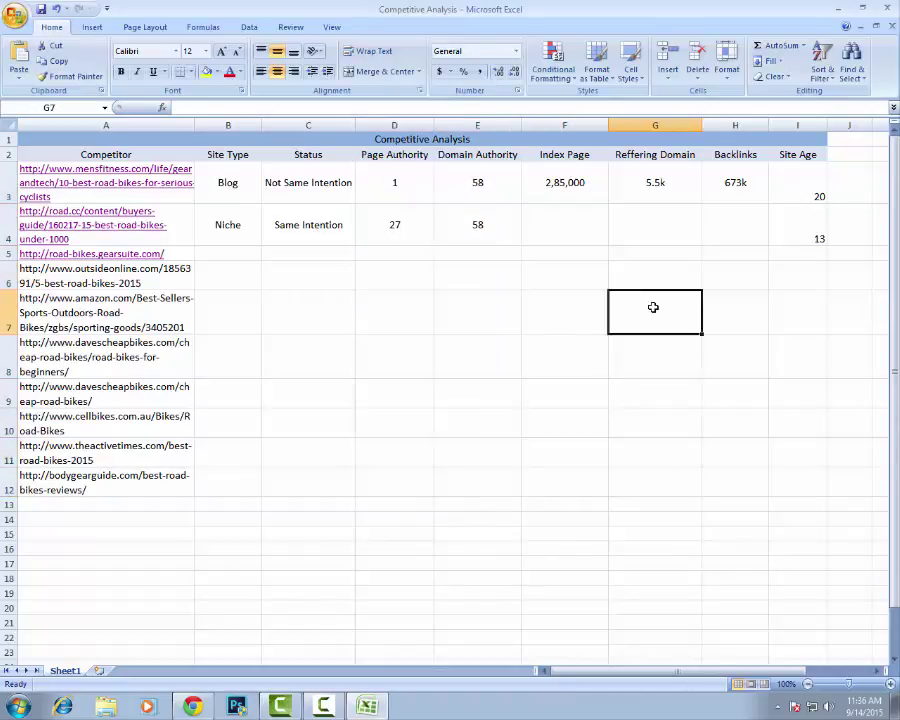
# Review the Index Page, Reffering Domain, Backlinks and Site Age columns across the ten competitor rows
pyautogui.moveTo(575, 187); pyautogui.dragTo(542, 480)
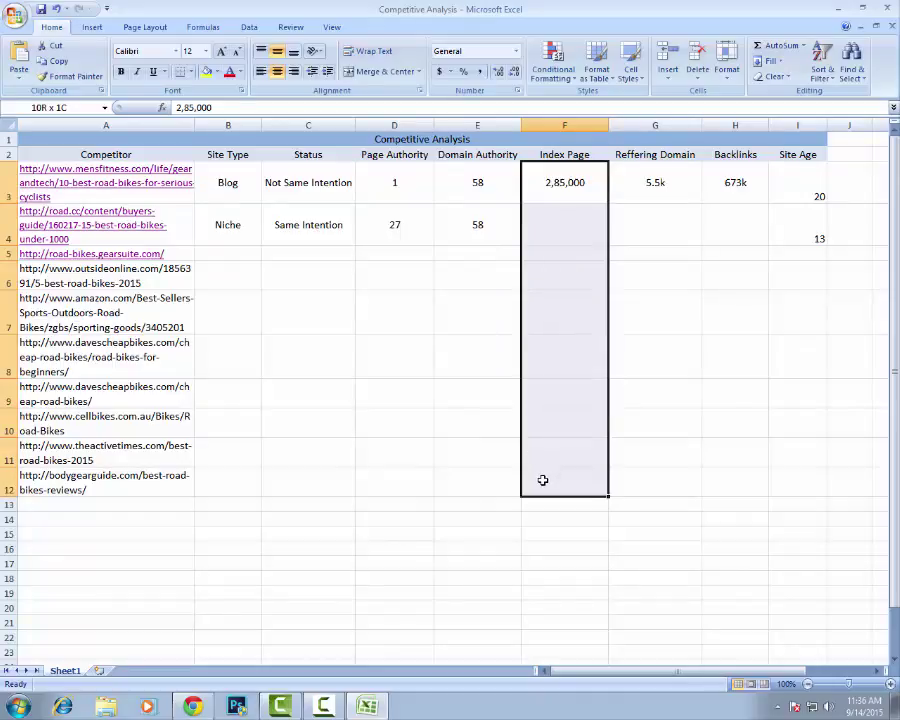
pyautogui.click(716, 482)
pyautogui.moveTo(565, 190); pyautogui.dragTo(547, 511)
pyautogui.click(640, 500)
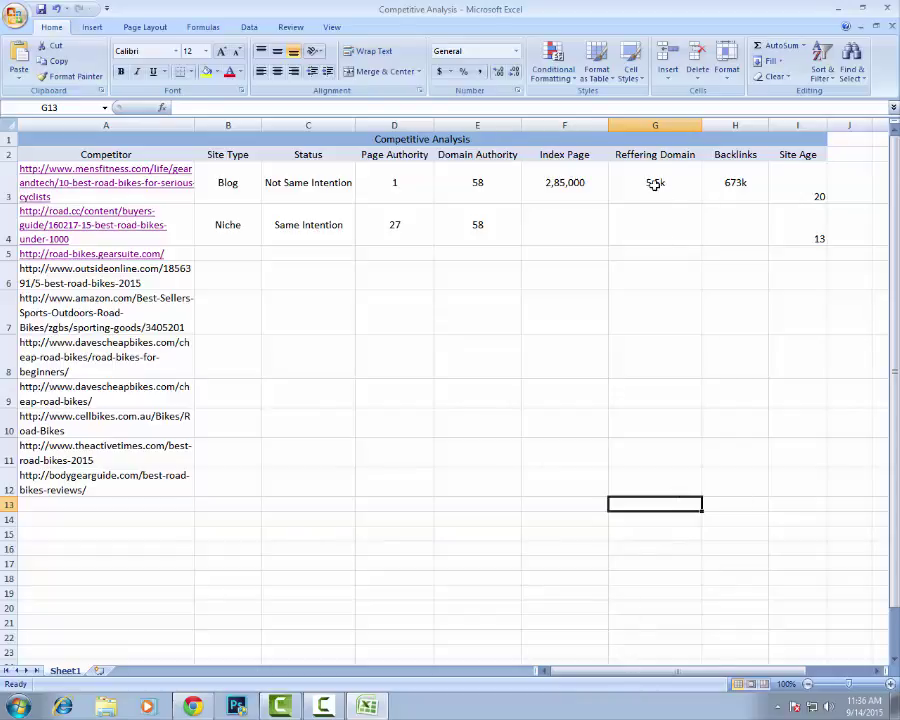
pyautogui.moveTo(655, 181); pyautogui.dragTo(727, 456)
pyautogui.click(725, 501)
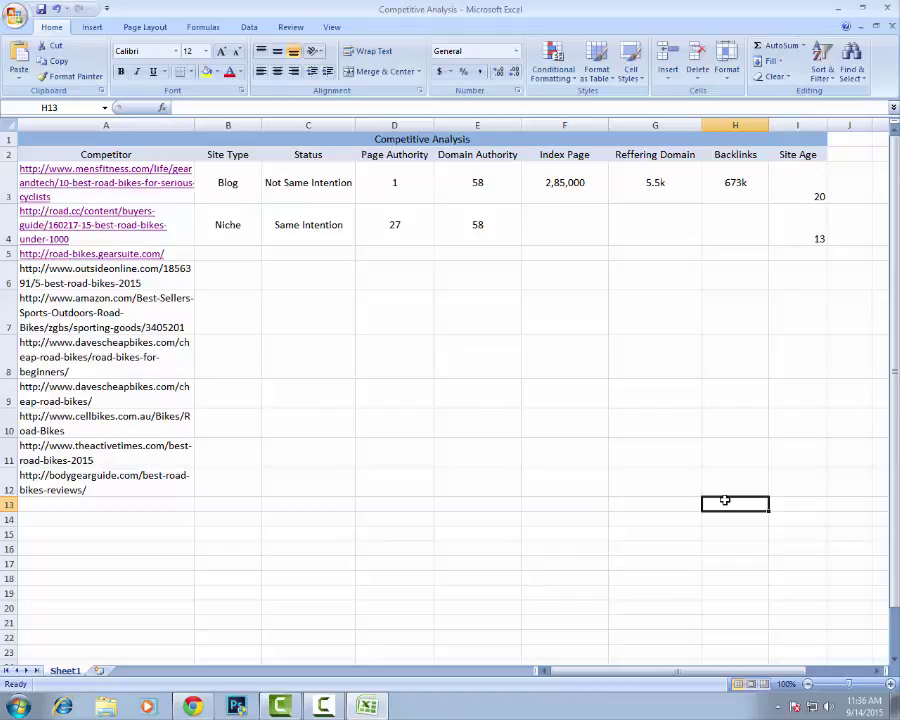
pyautogui.moveTo(780, 200); pyautogui.dragTo(778, 469)
pyautogui.click(715, 503)
pyautogui.moveTo(784, 477); pyautogui.dragTo(802, 190)
pyautogui.click(662, 423)
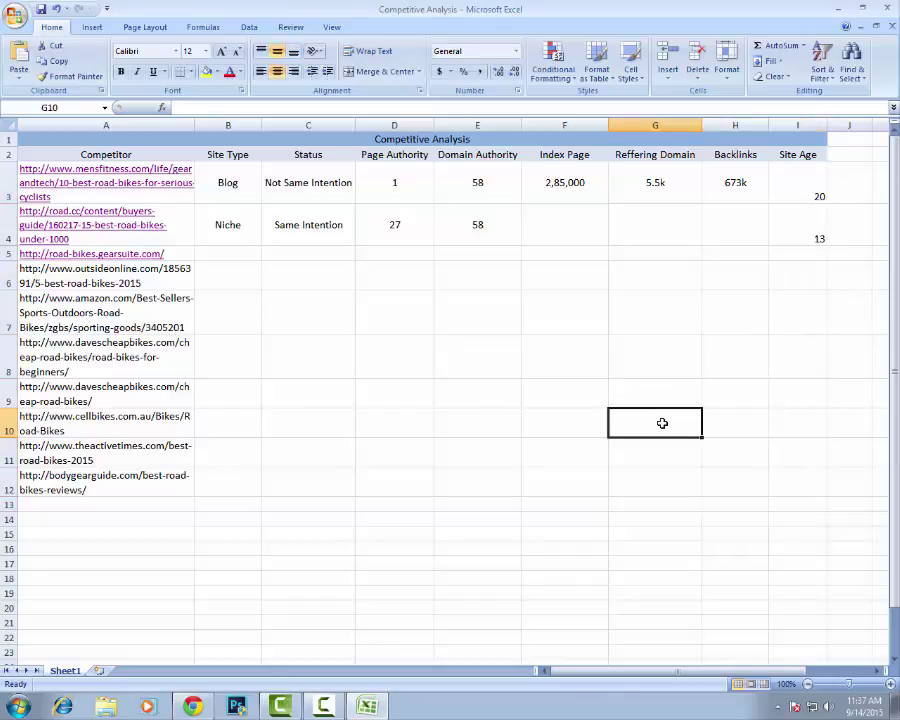